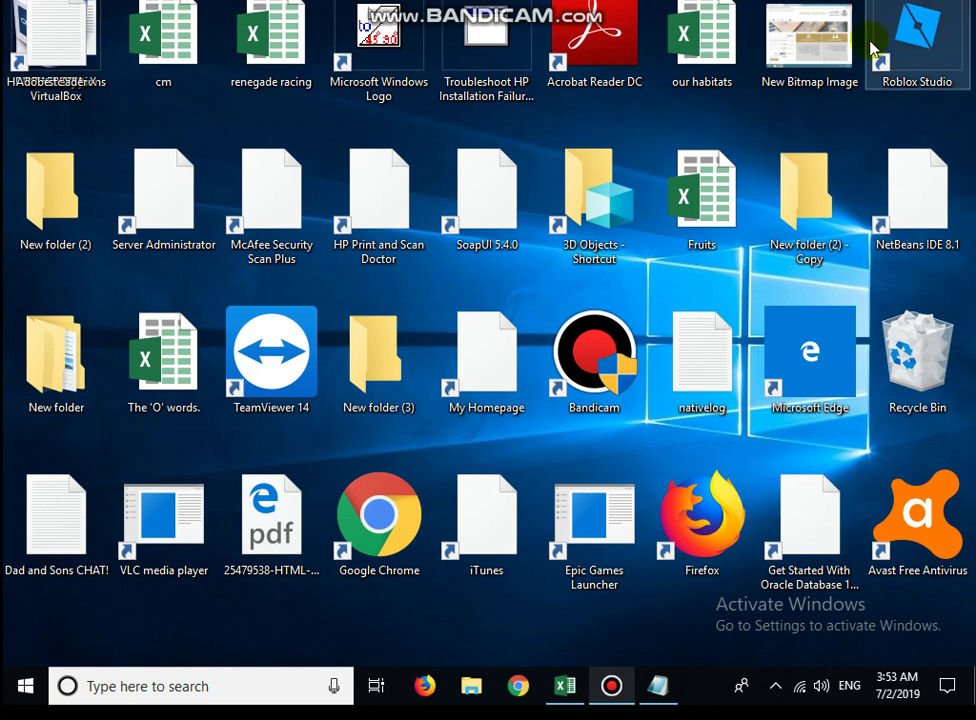
- Restore the Untitled - Notepad window showing the VLOOKUP and SUMIF notes
left_click(657, 686)
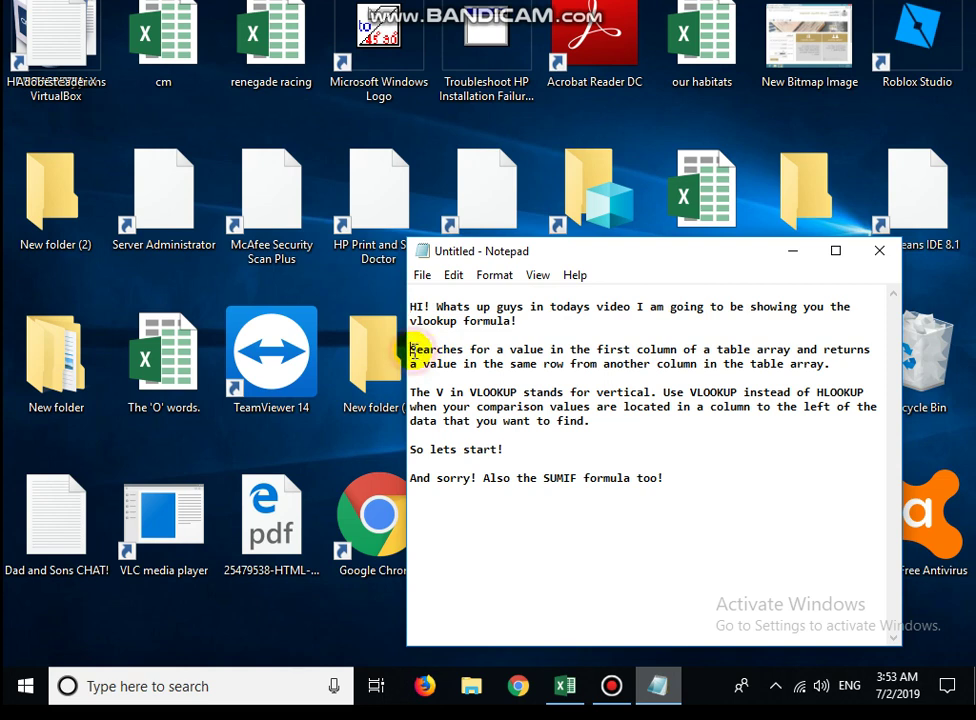
- Make the second Notepad paragraph begin 'It searches', then switch to the Excel sales workbook
left_click(410, 350)
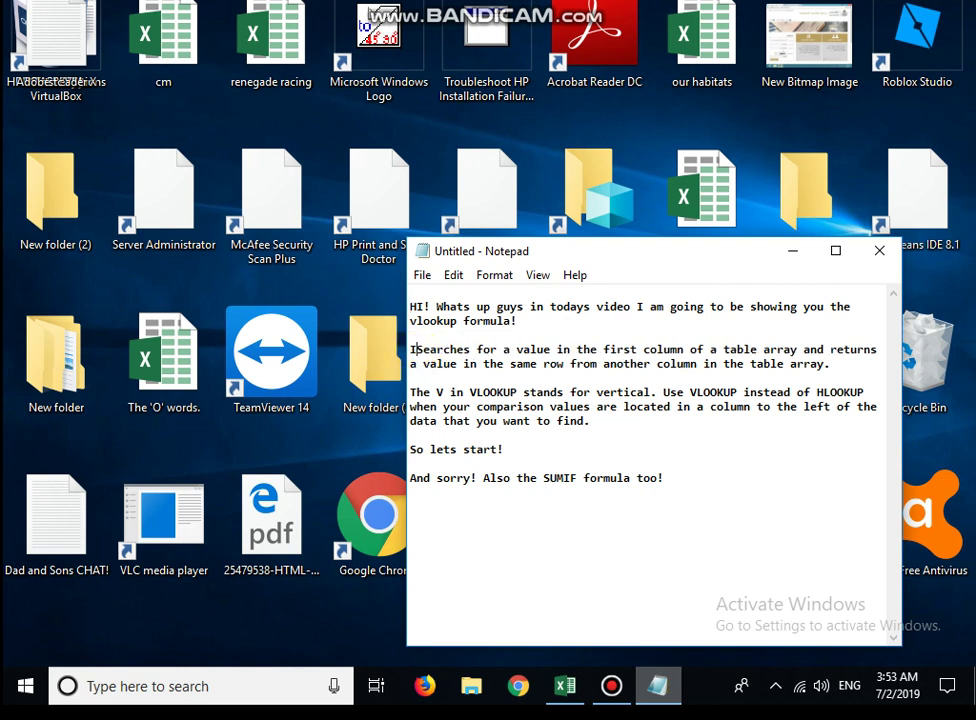
type("It")
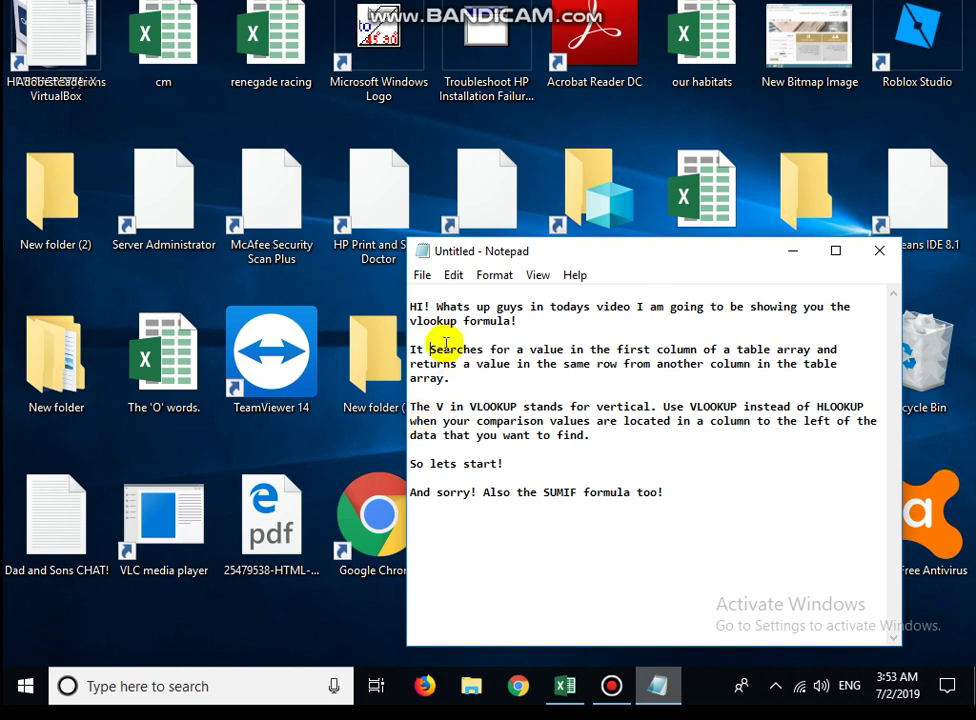
key("Delete")
type("s")
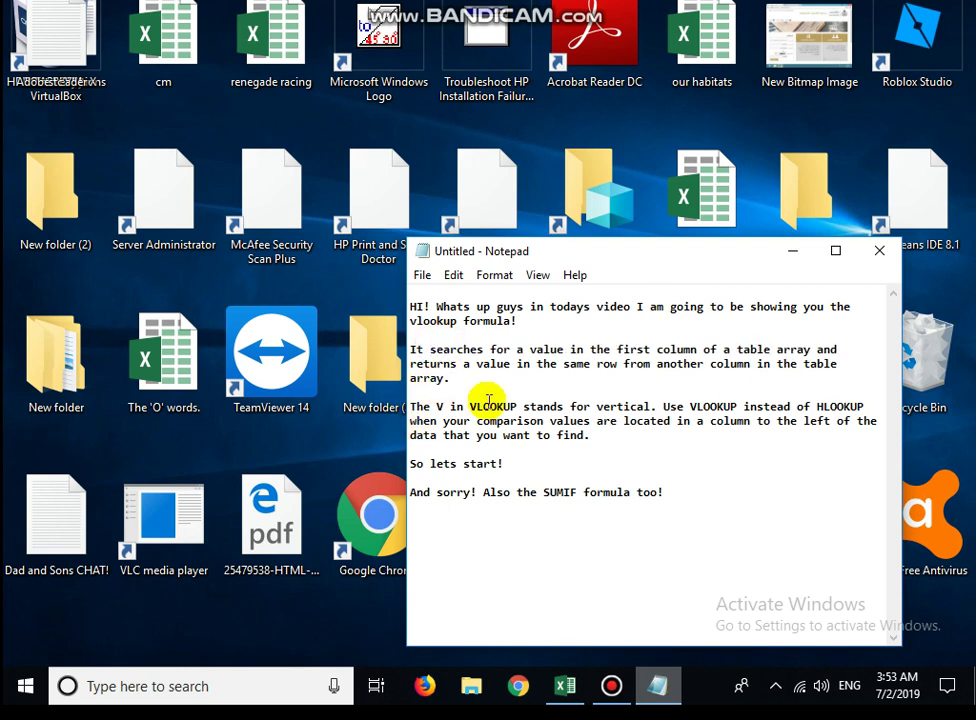
left_click(488, 404)
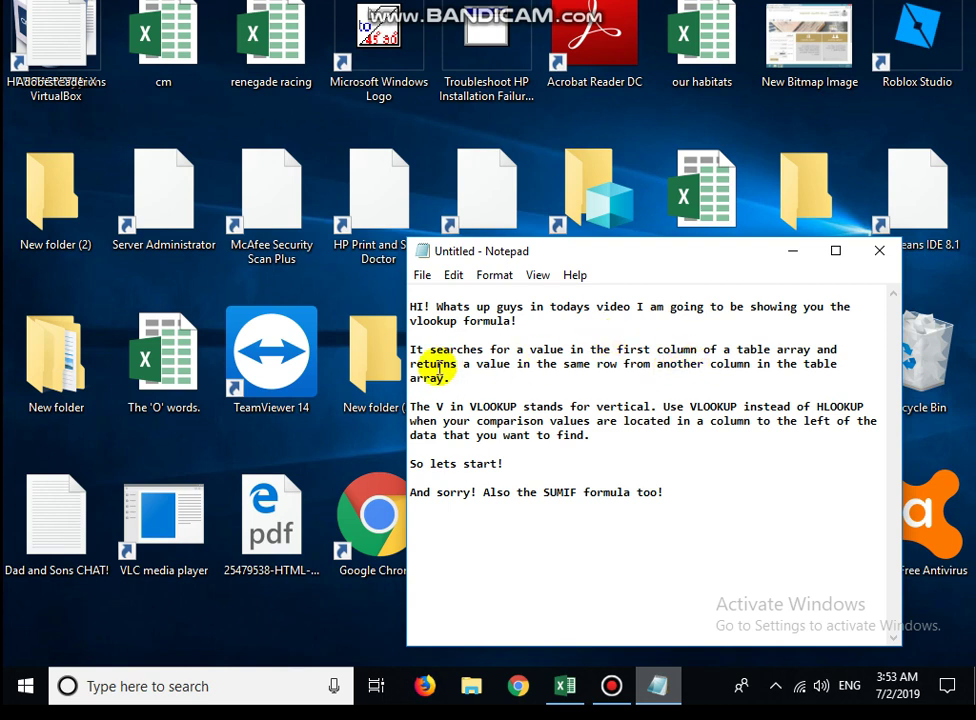
left_click(536, 380)
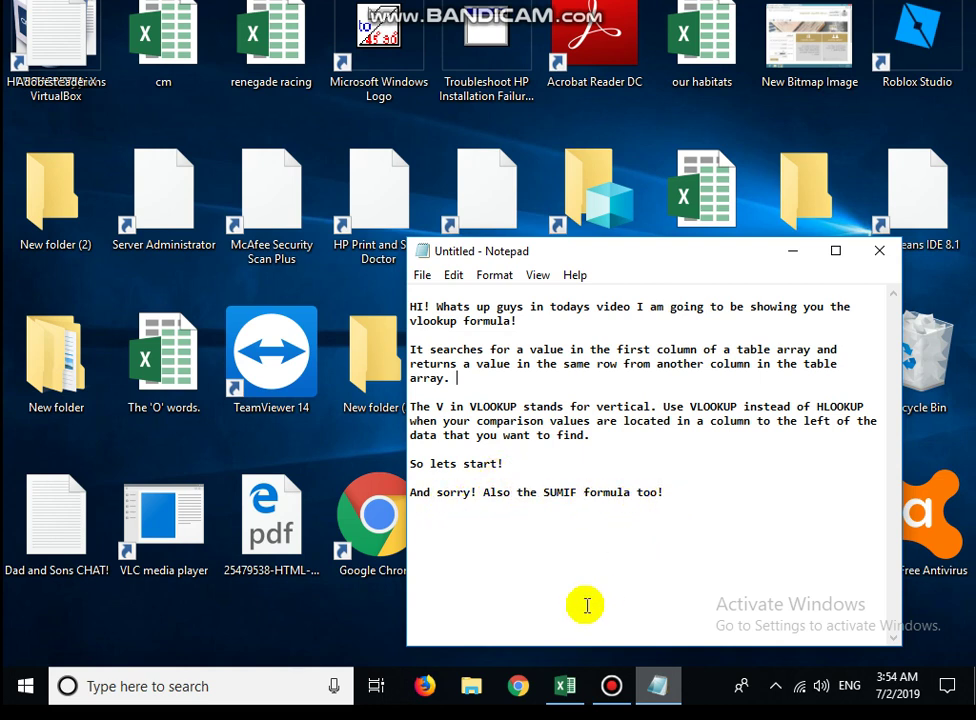
left_click(570, 690)
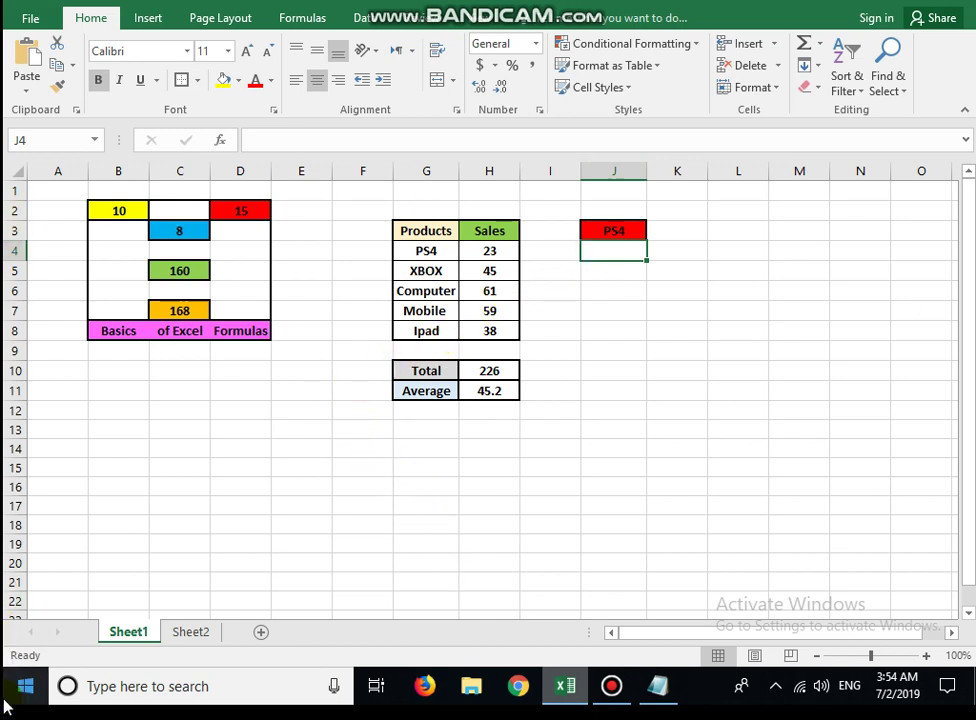
- Enter =SUMIF(G4:H8,J3,H4:H8) in J4 to total PS4 sales, giving 23
type("=")
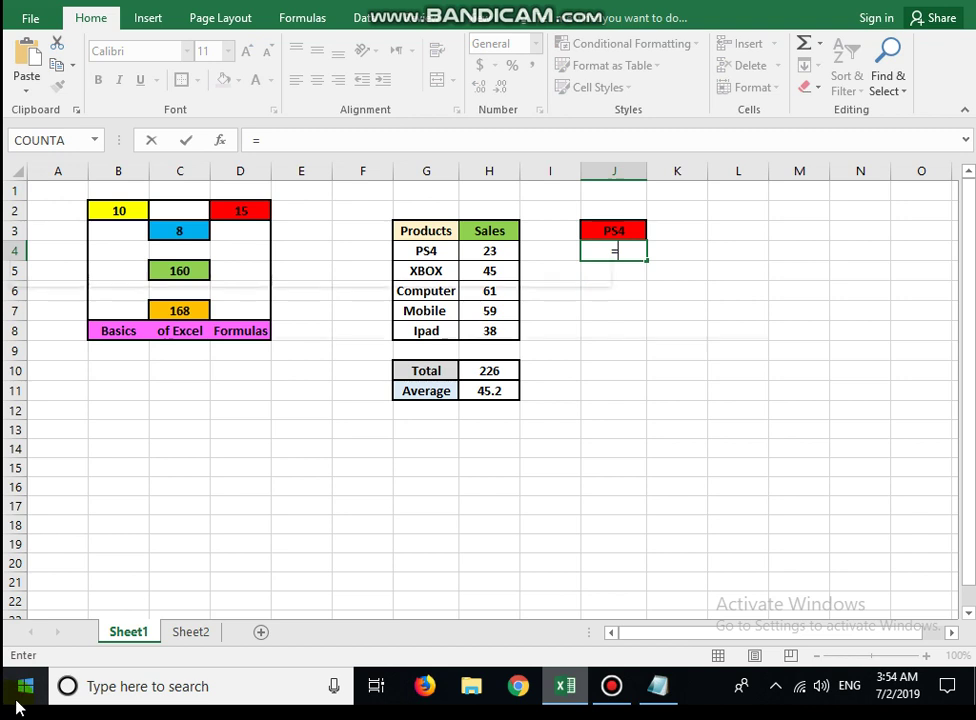
type("SUMI")
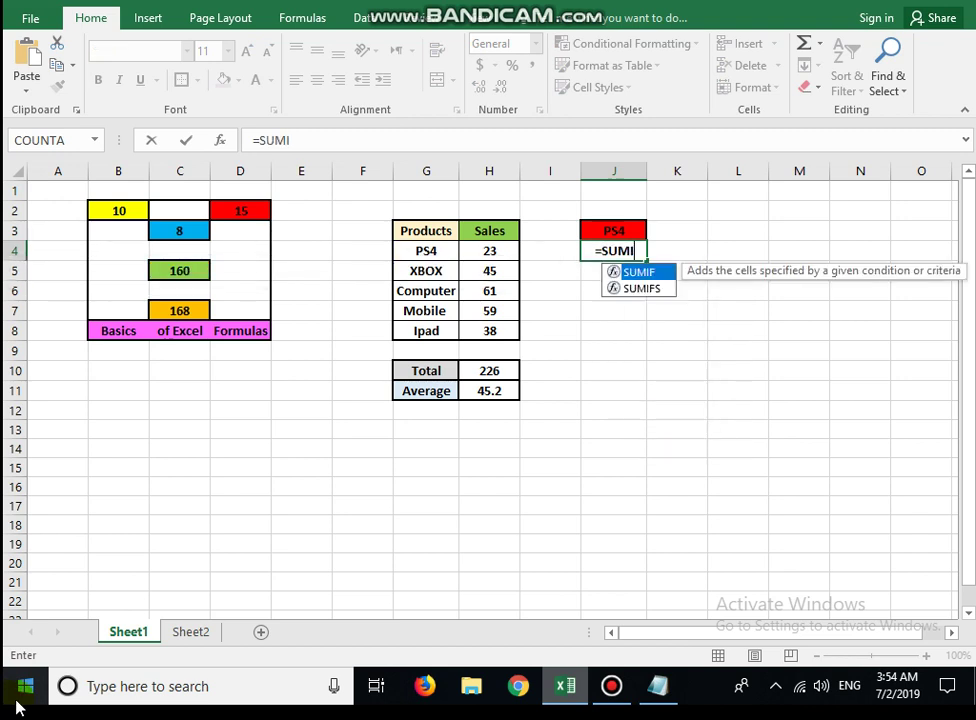
type("F(")
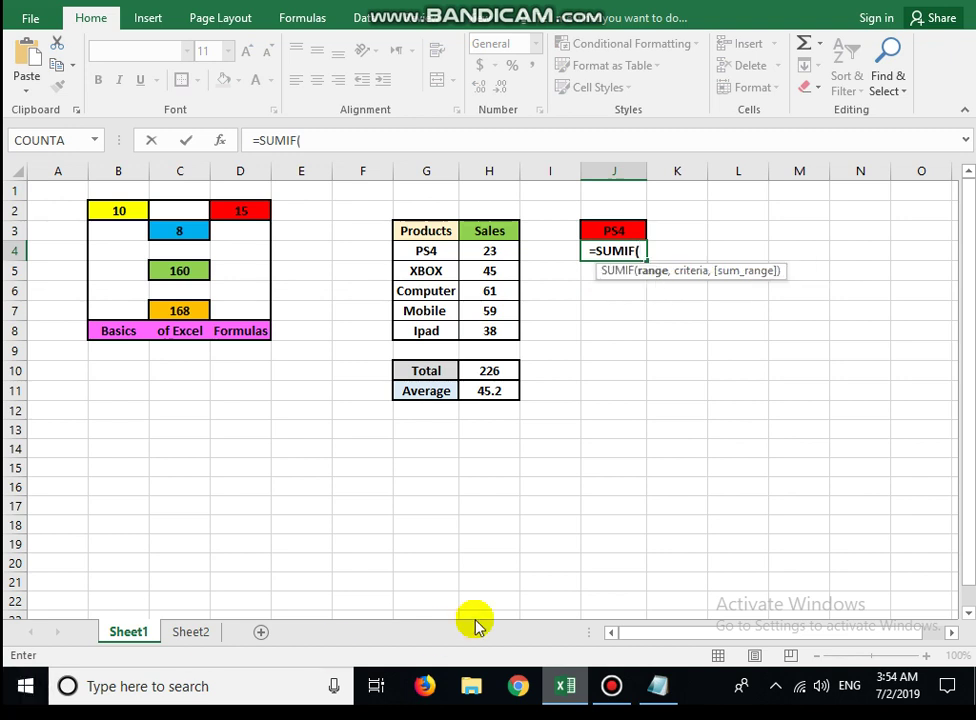
left_click_drag(425, 251, 490, 330)
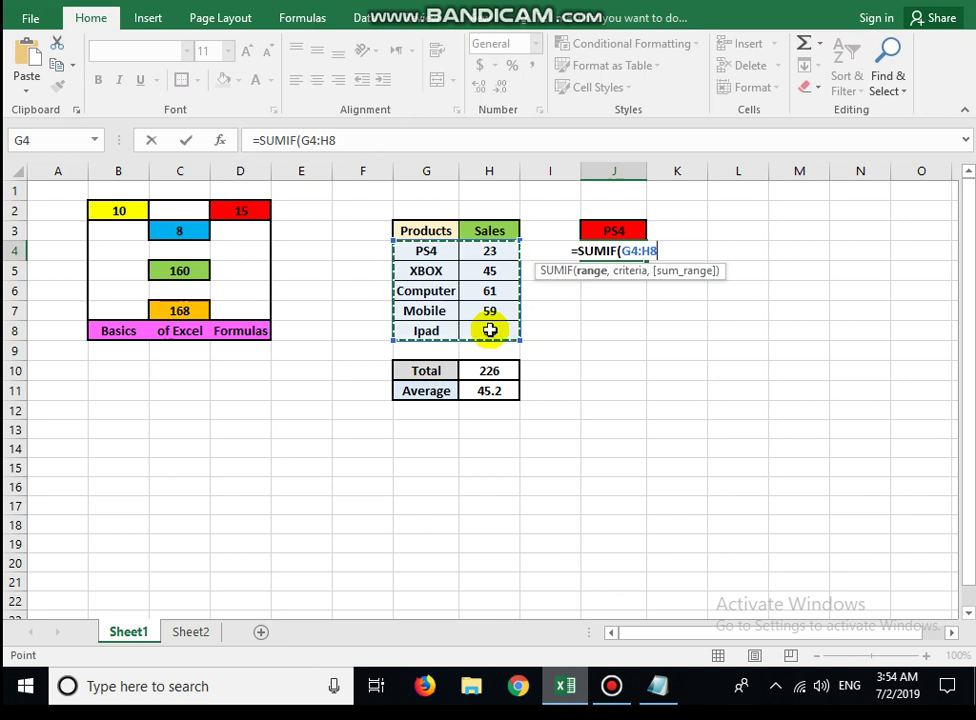
type(",")
left_click(591, 231)
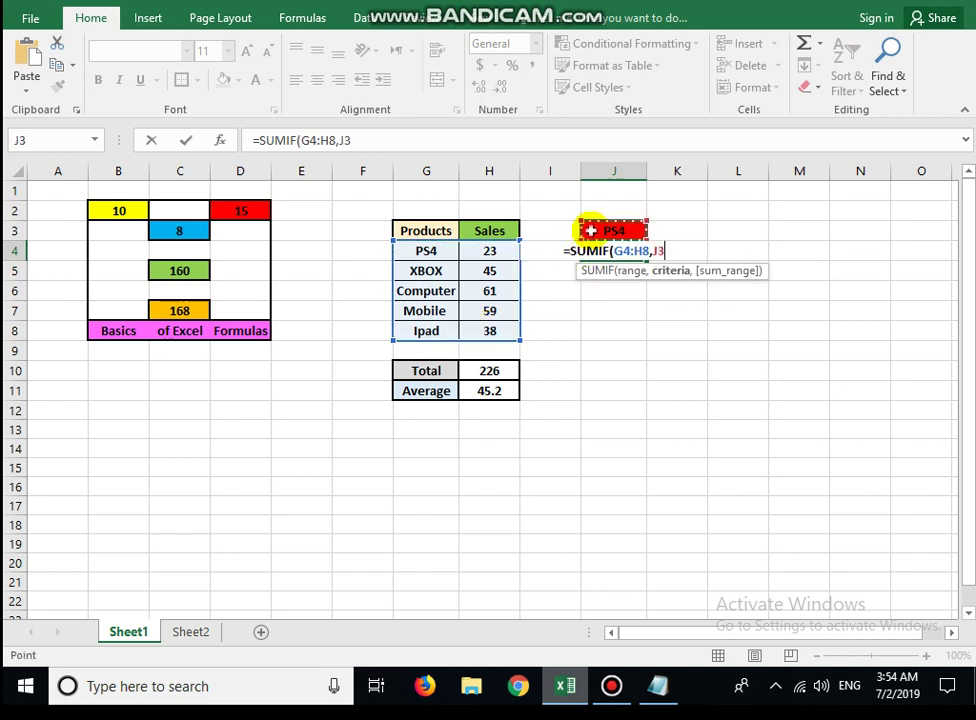
type(",")
left_click_drag(478, 251, 484, 320)
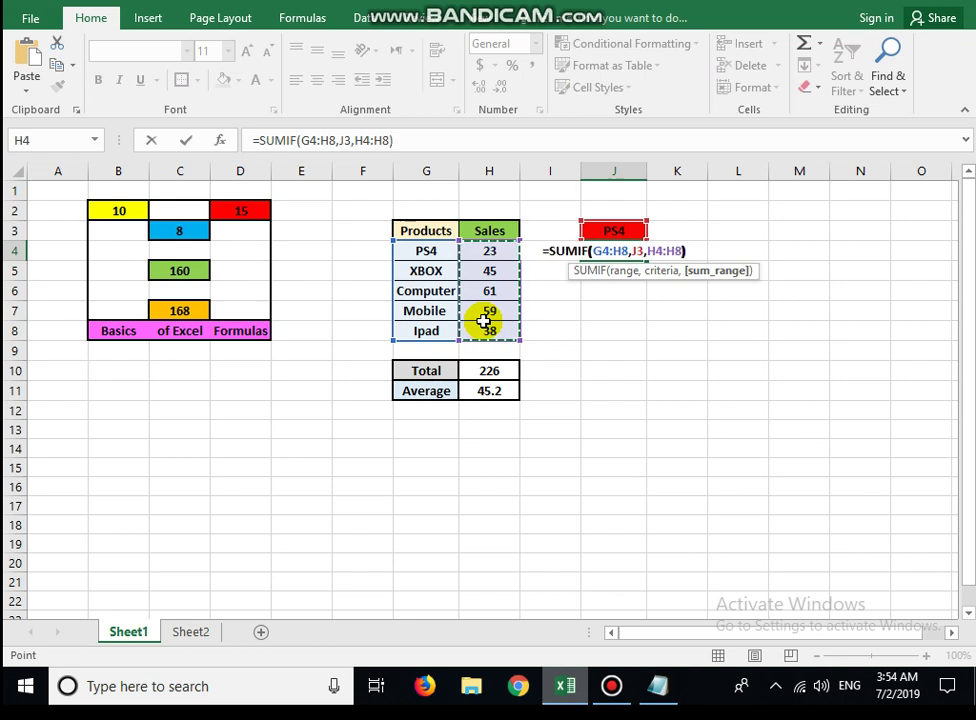
type(")")
key("Up")
key("Down")
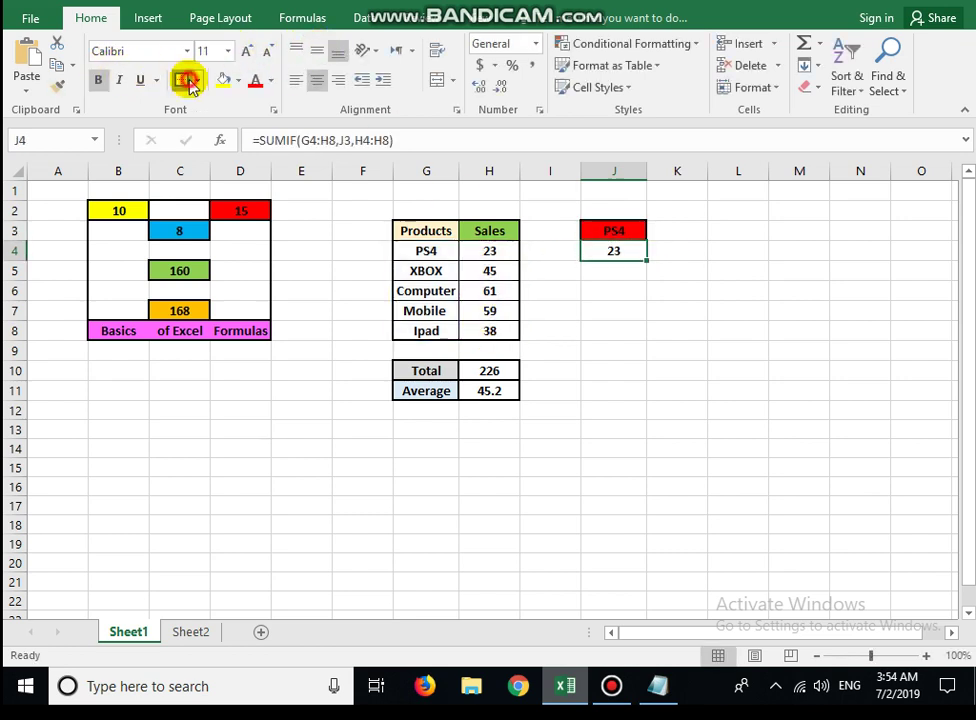
left_click(571, 290)
left_click(660, 231)
left_click(634, 231)
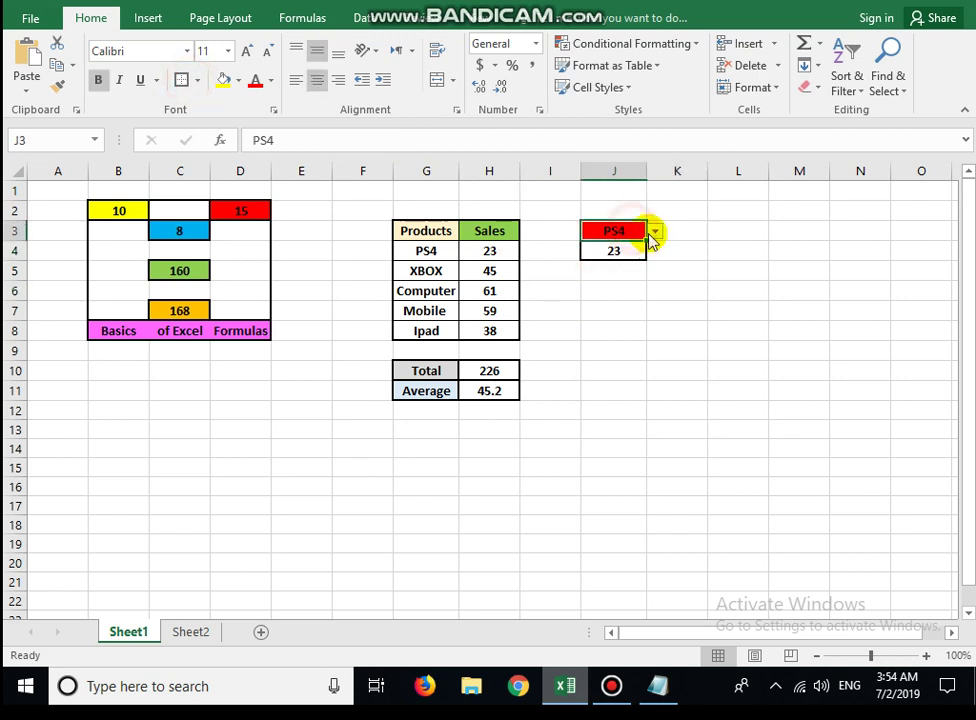
left_click(653, 232)
left_click(640, 272)
left_click(653, 233)
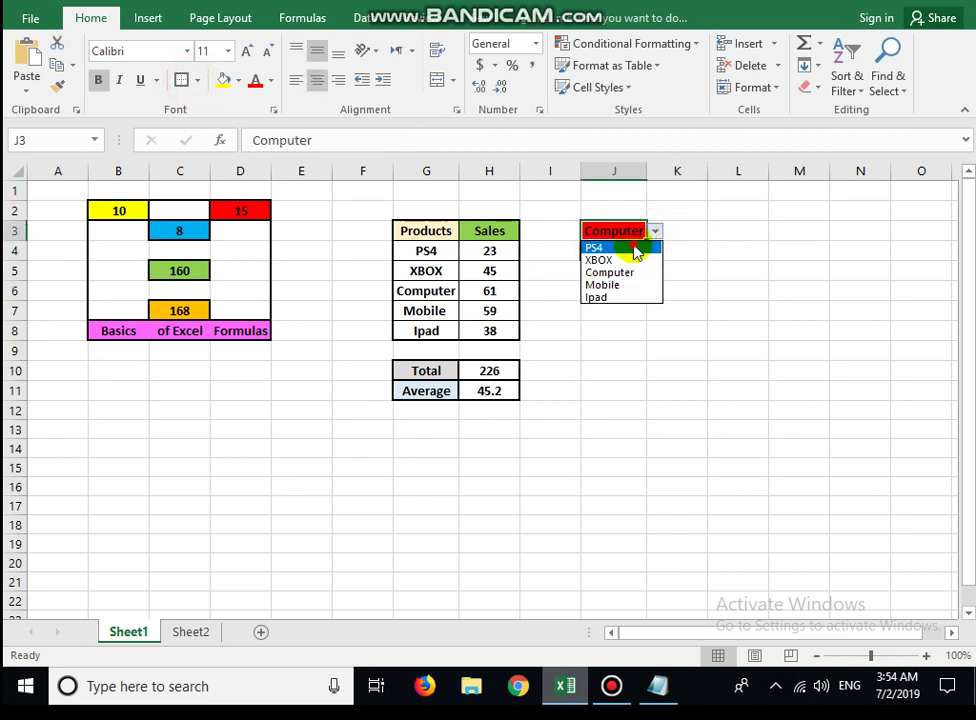
left_click(632, 248)
left_click(653, 232)
left_click(632, 250)
left_click(653, 232)
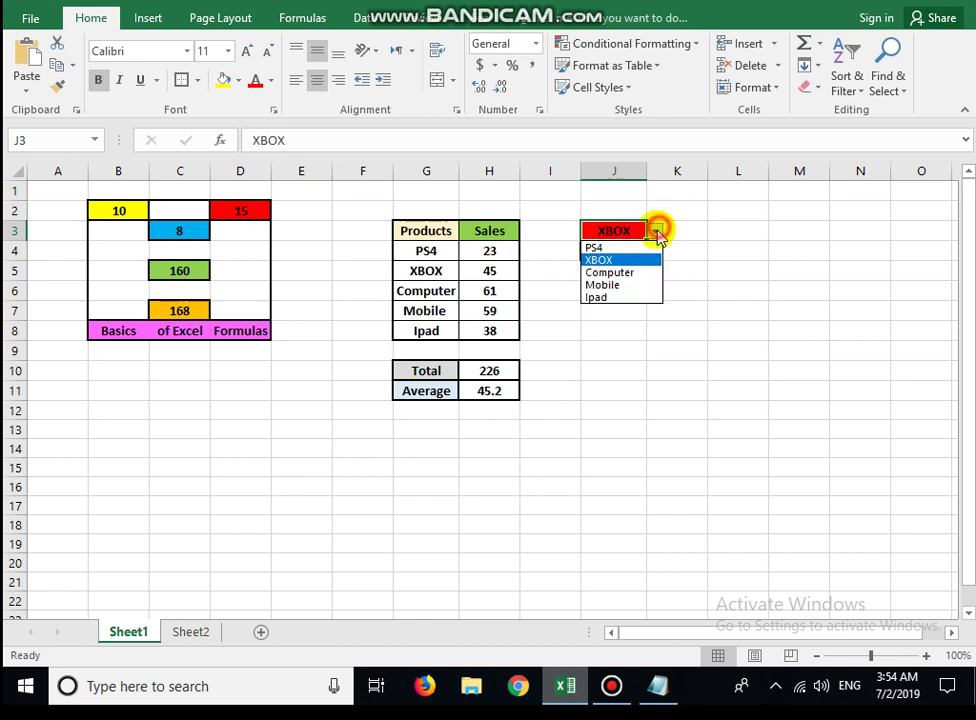
left_click(619, 246)
left_click(619, 274)
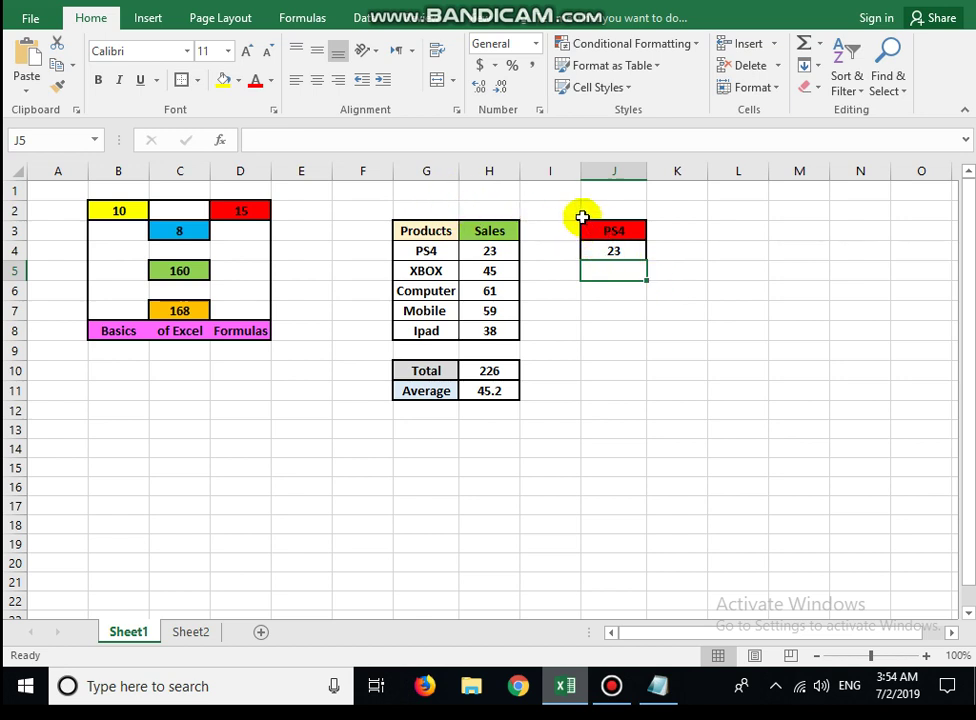
- Move the PS4 label from J3 to K3 and its SUMIF result from J4 to K4
left_click(608, 230)
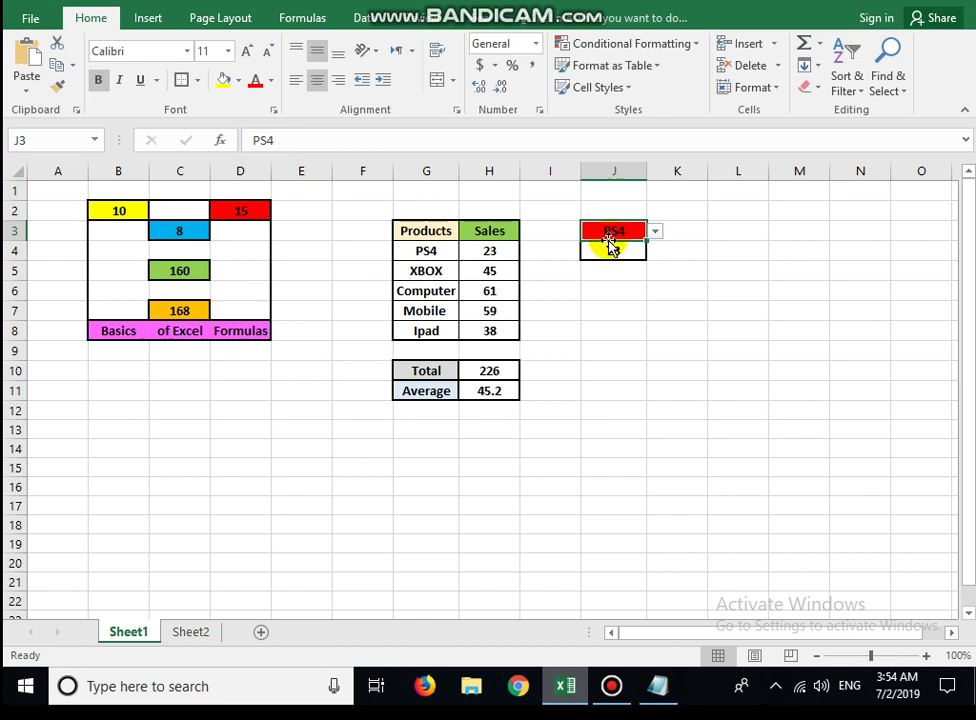
left_click_drag(610, 244, 678, 236)
left_click(615, 258)
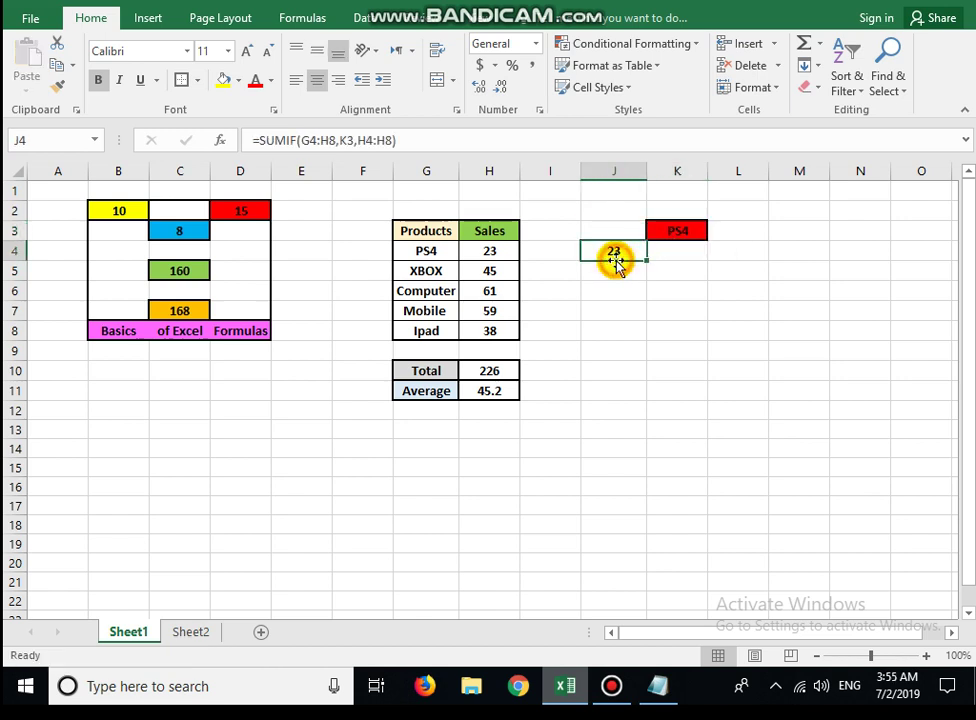
left_click_drag(615, 258, 688, 262)
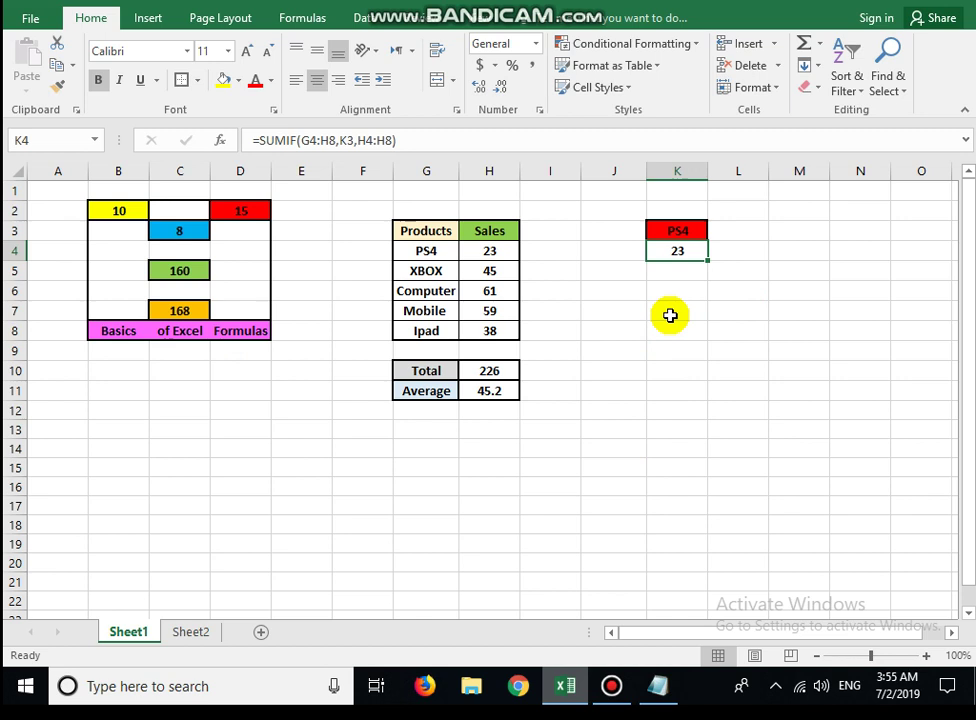
left_click(679, 335)
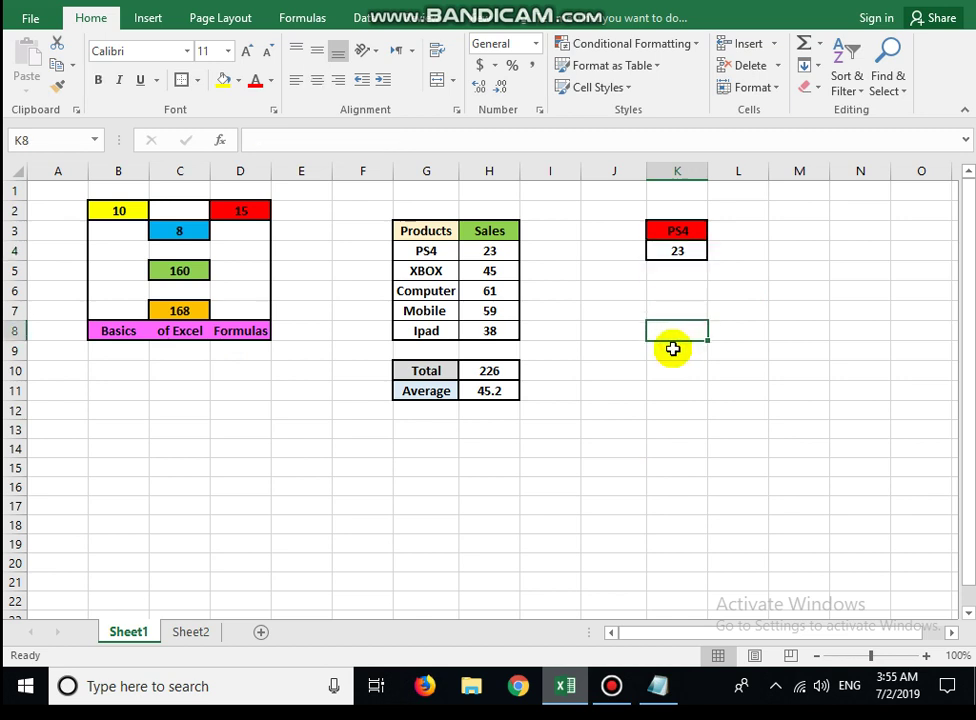
left_click(670, 357)
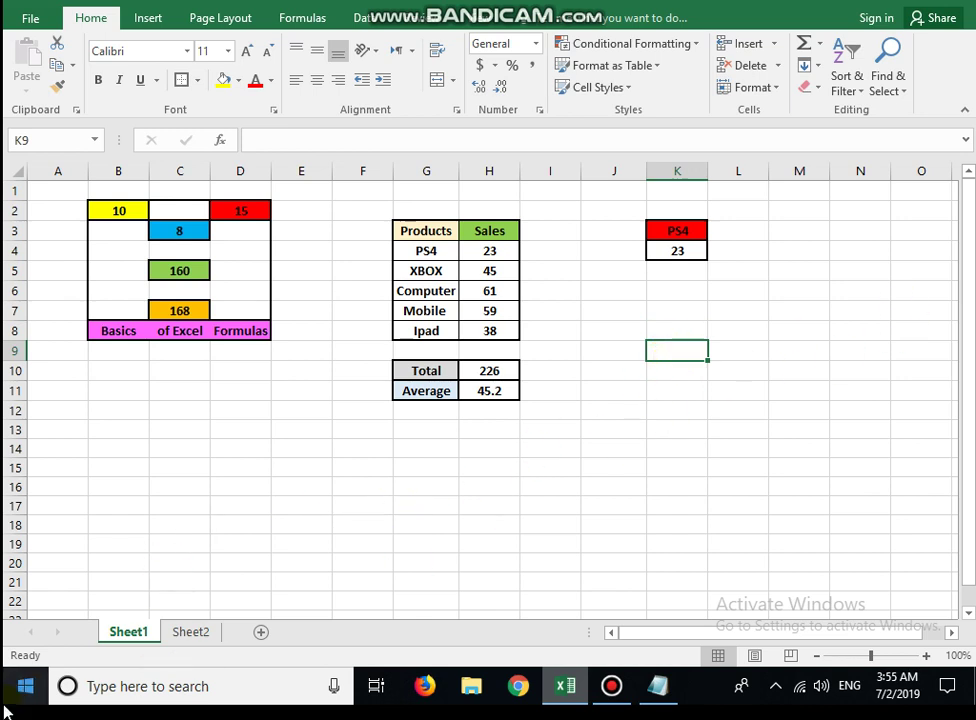
key("Left")
key("Left")
key("Left")
key("Left")
key("Left")
key("Left")
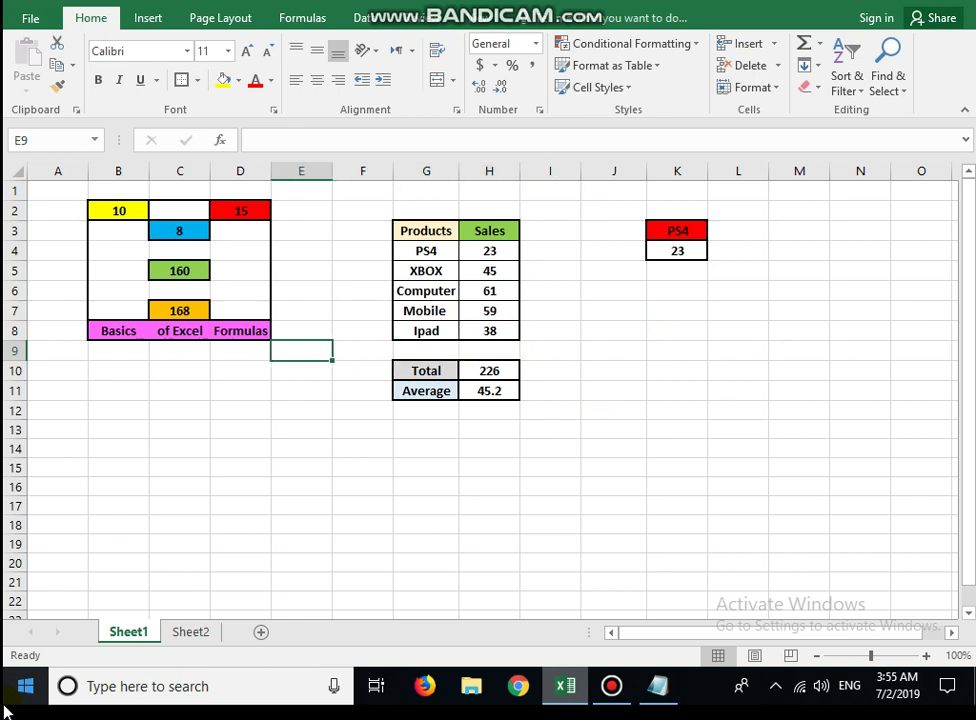
- Enter an Inv# header in F3 and invoice numbers 1–5 in F4:F8, then select F3:F8
key("Right")
key("Up")
key("Up")
key("Up")
key("Up")
key("Up")
key("Up")
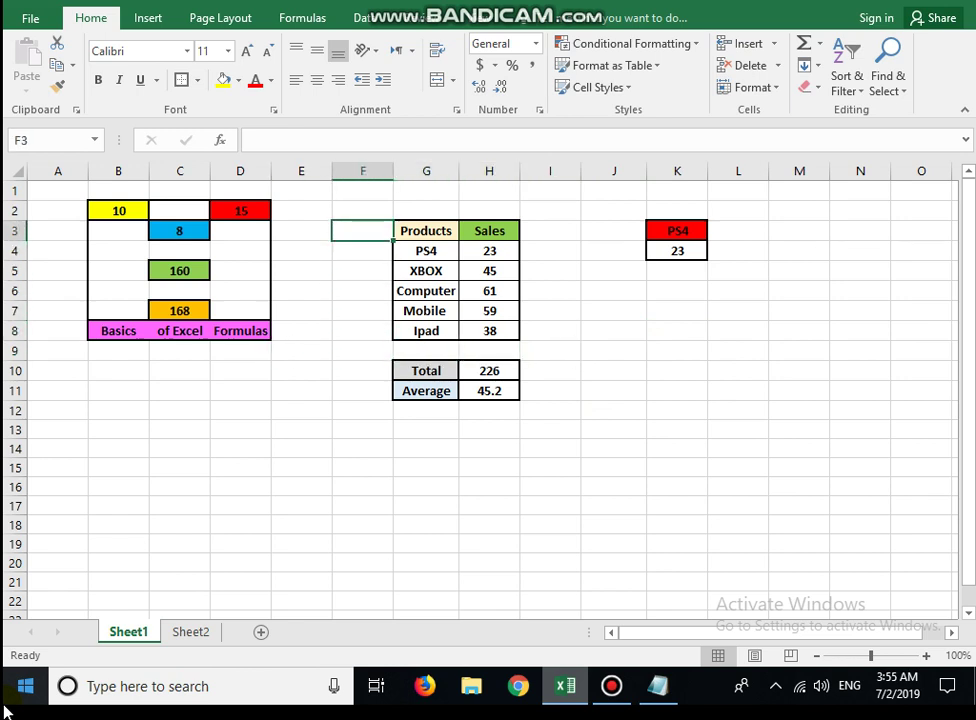
type("Inv#")
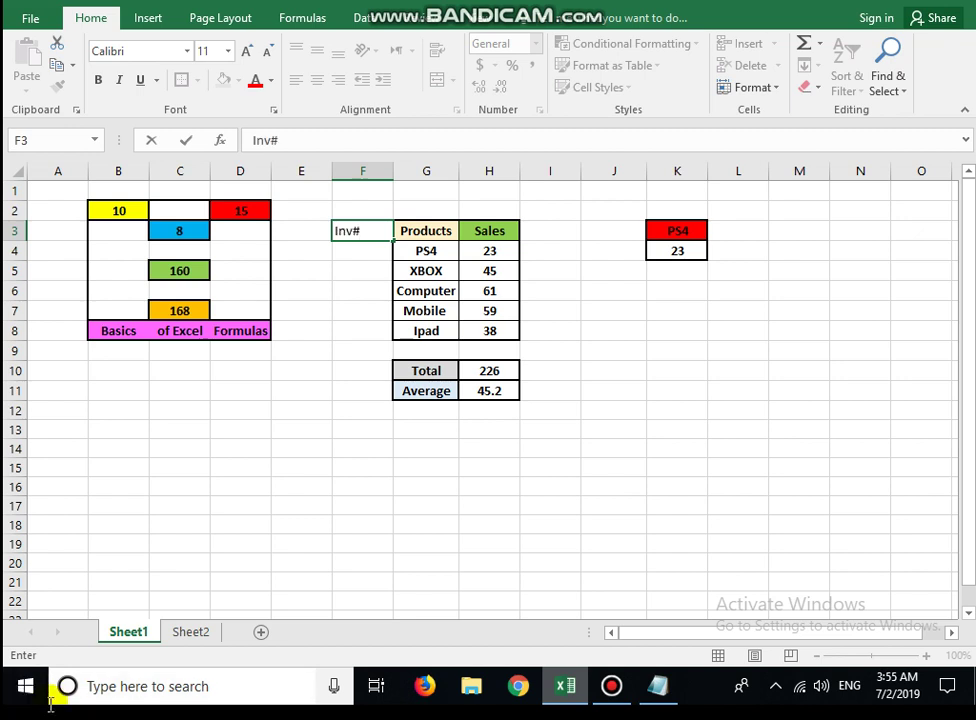
key("Return")
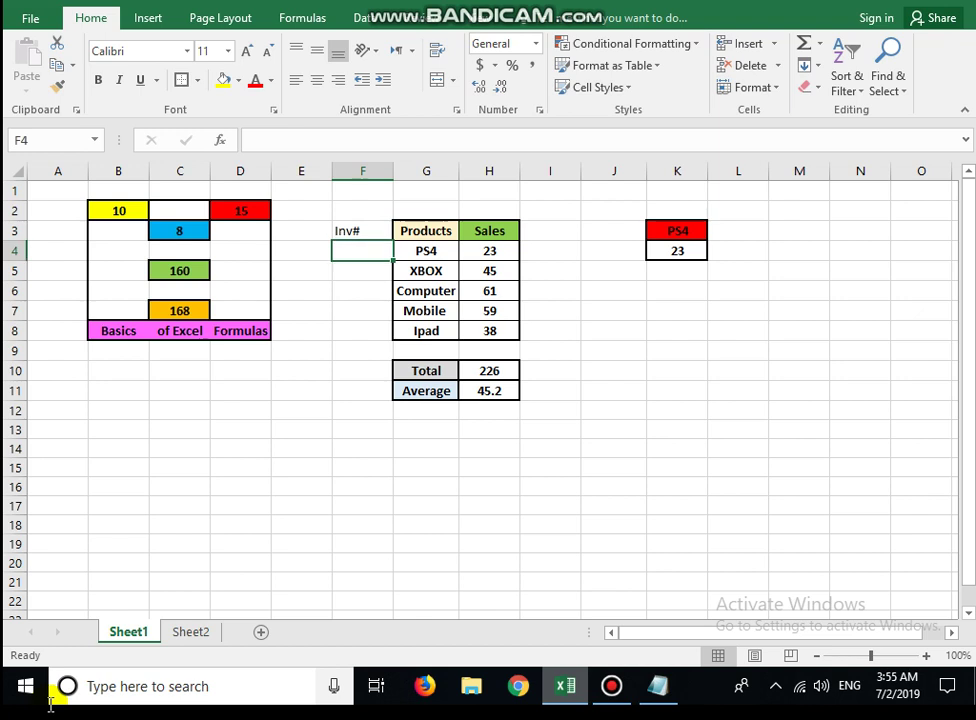
type("1 ")
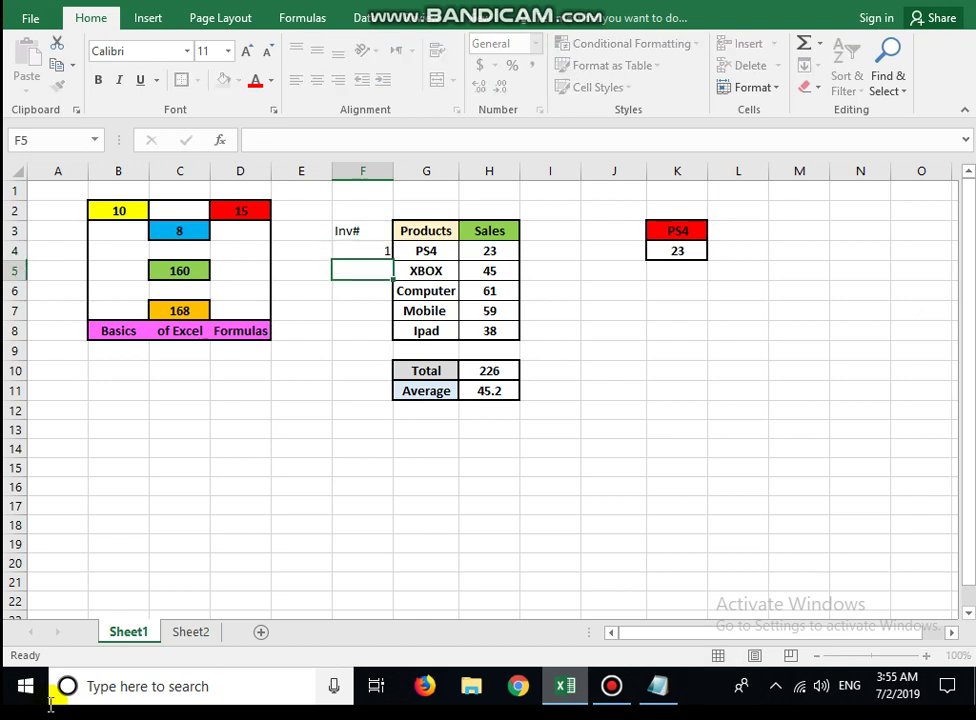
type("2 3 4 5")
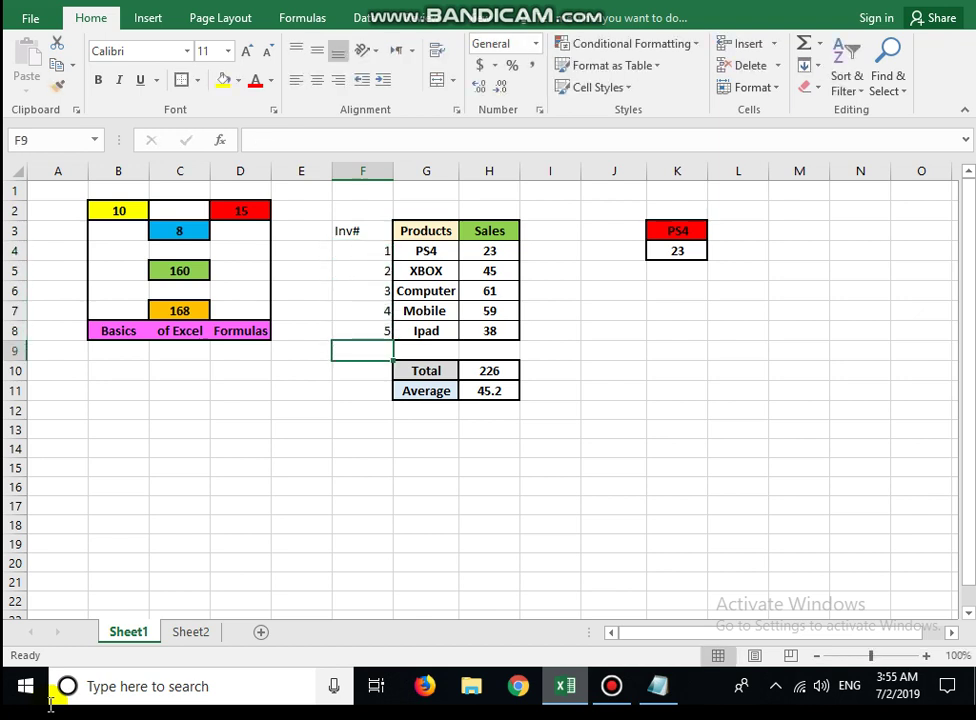
key("Up")
key("Up")
key("Up")
key("Up")
key("Up")
key("Up")
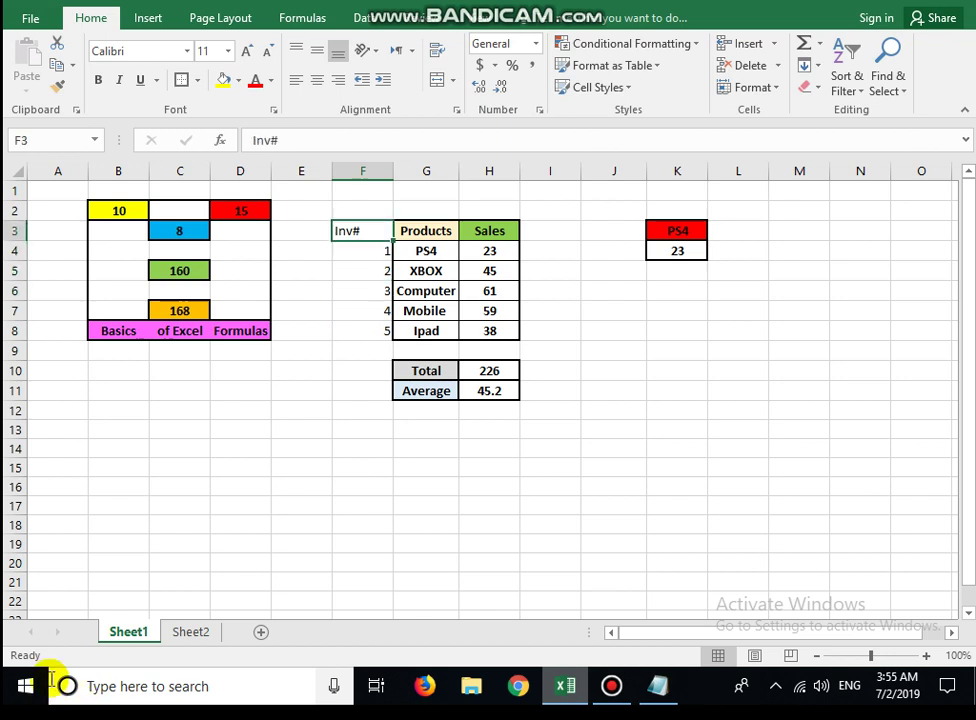
left_click_drag(360, 230, 372, 328)
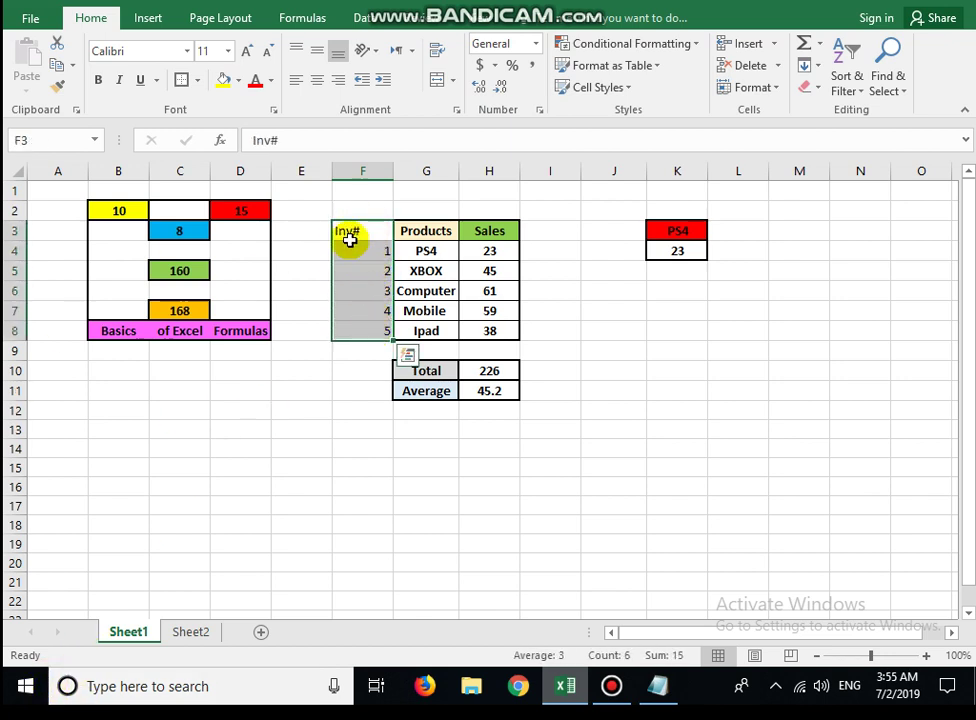
- Make F3:F8 bold and centred, with all borders and a thick outside border
left_click(98, 80)
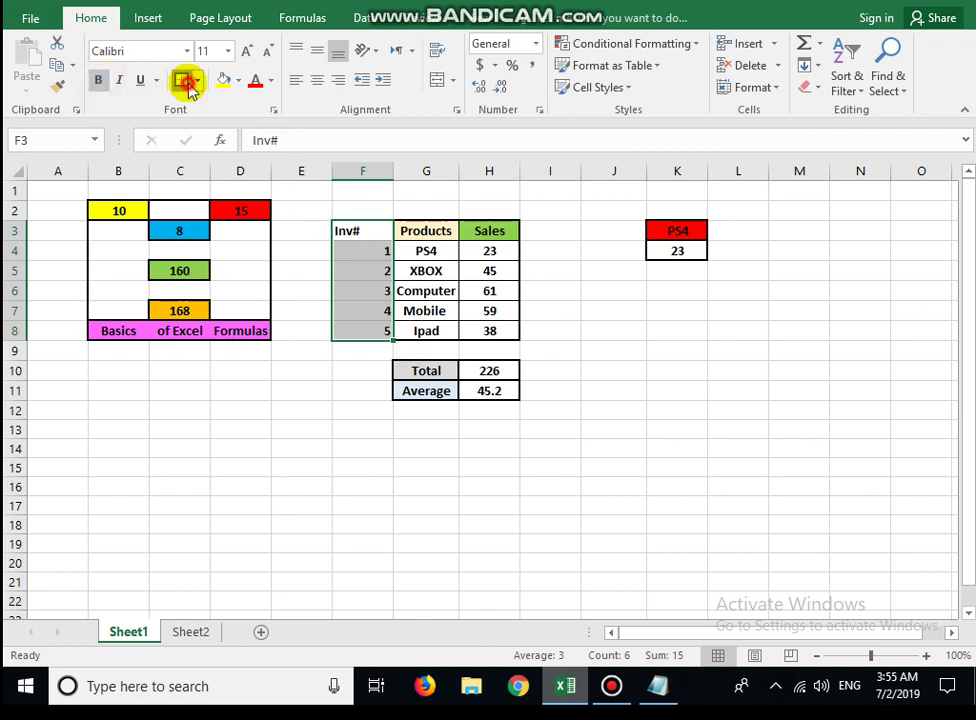
left_click(317, 80)
left_click(317, 50)
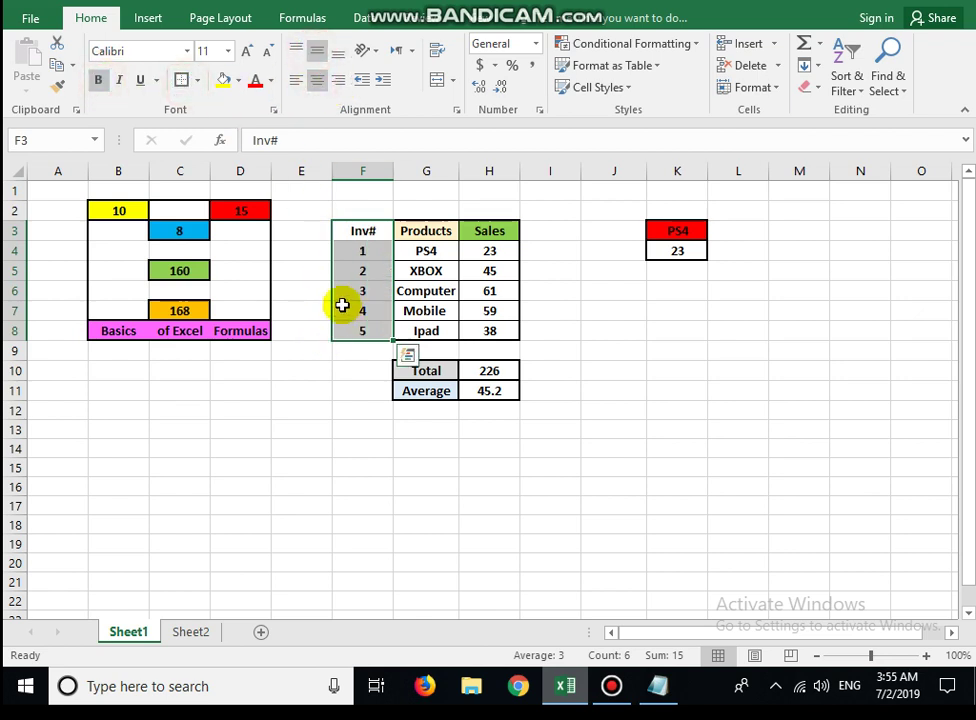
left_click(198, 80)
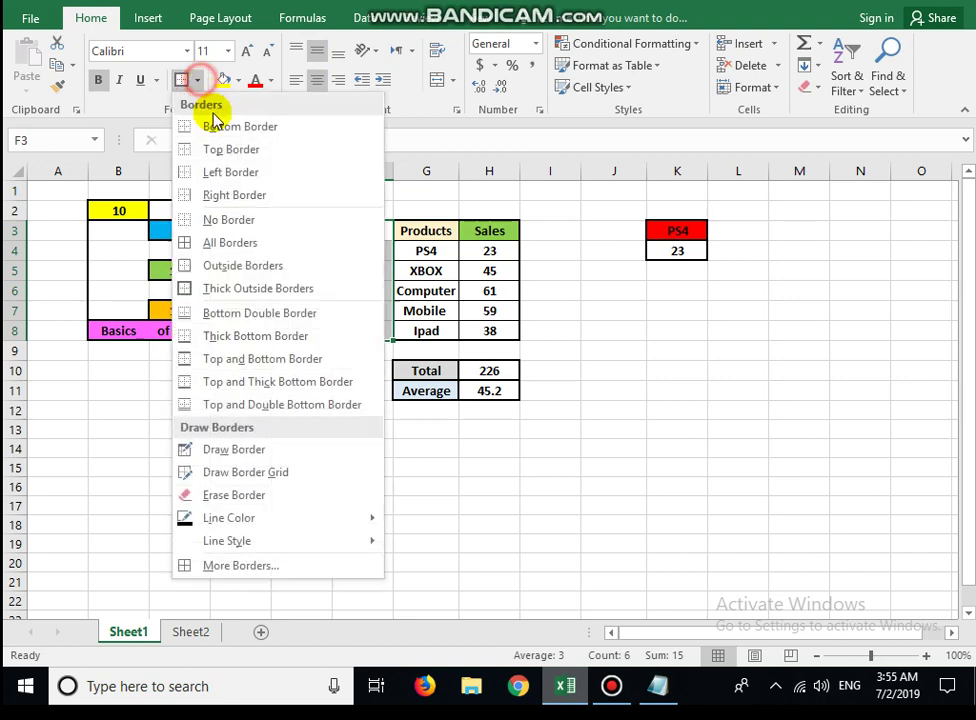
left_click(225, 242)
left_click(198, 80)
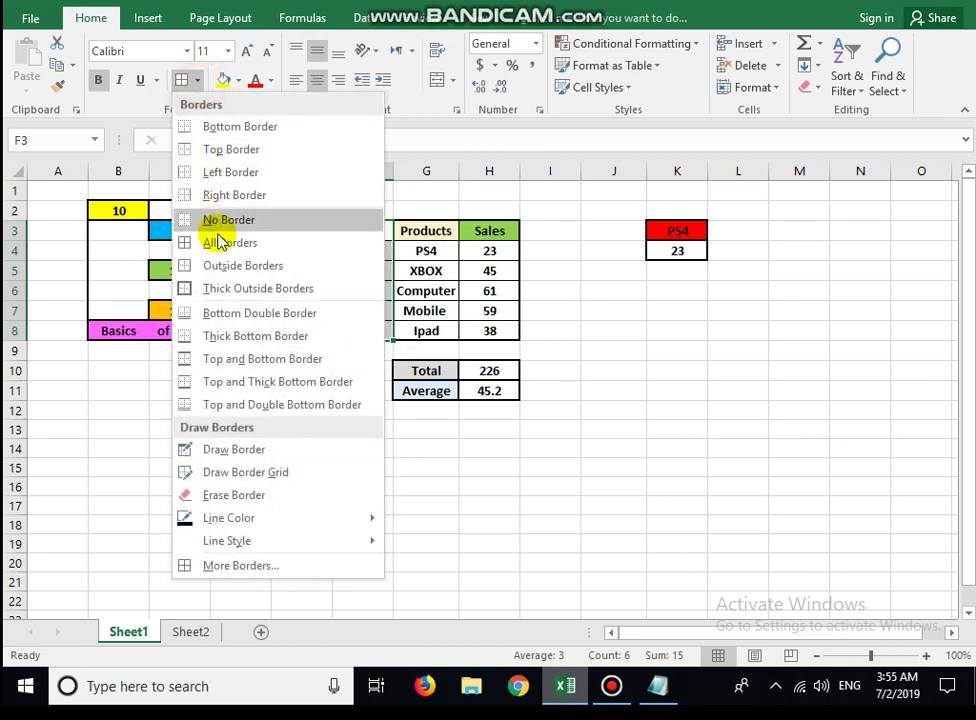
left_click(200, 288)
left_click(344, 397)
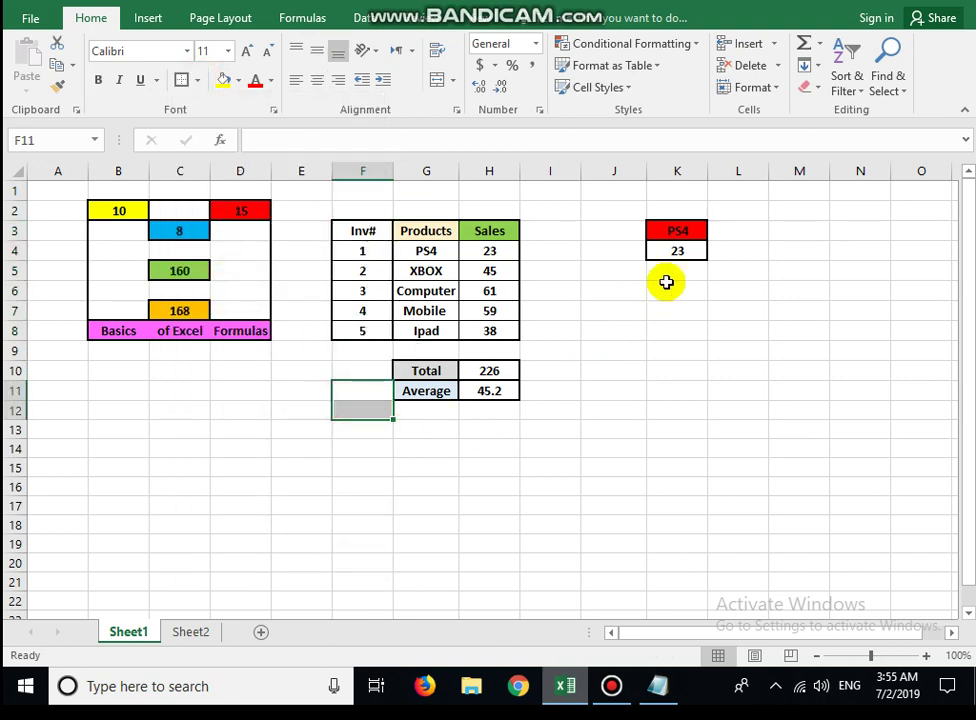
- Fill the Inv# header cell F3 with orange
left_click(349, 228)
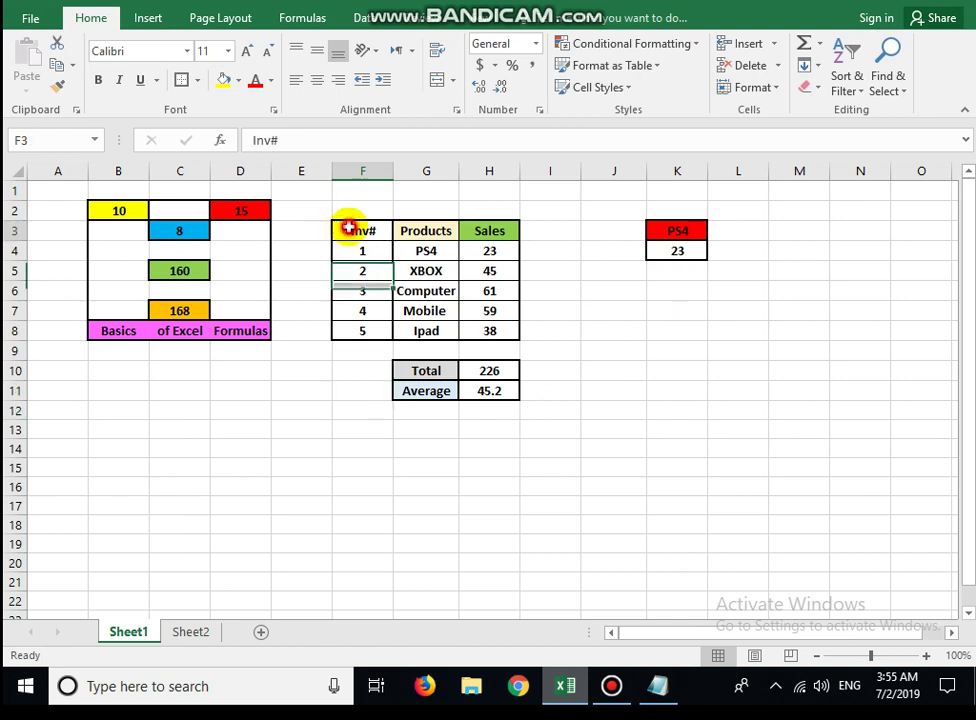
left_click(238, 81)
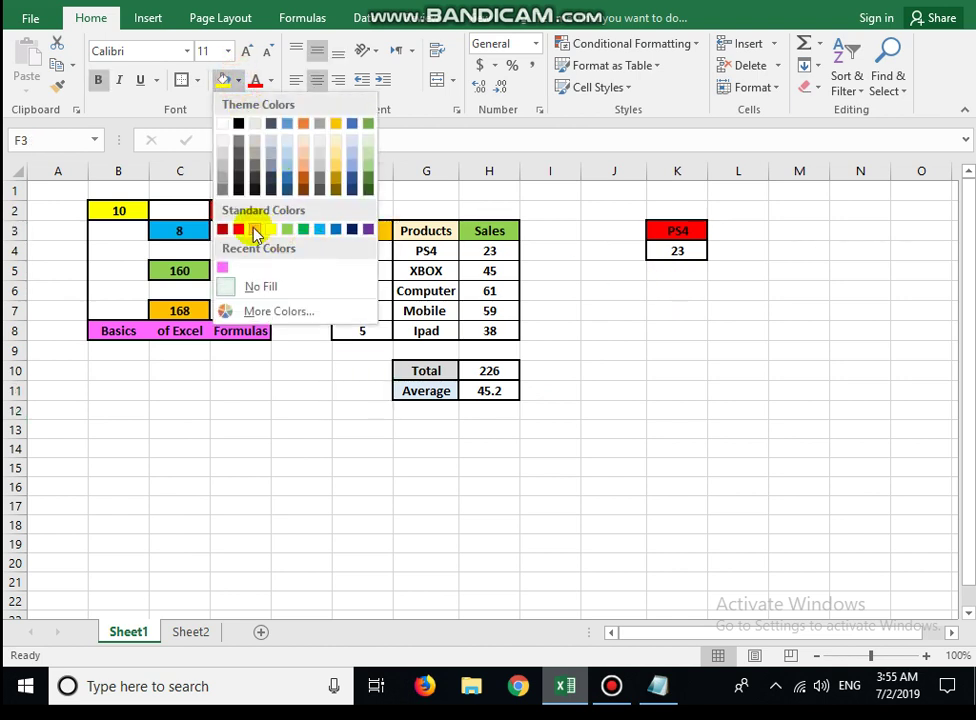
left_click(256, 233)
left_click_drag(301, 412, 301, 428)
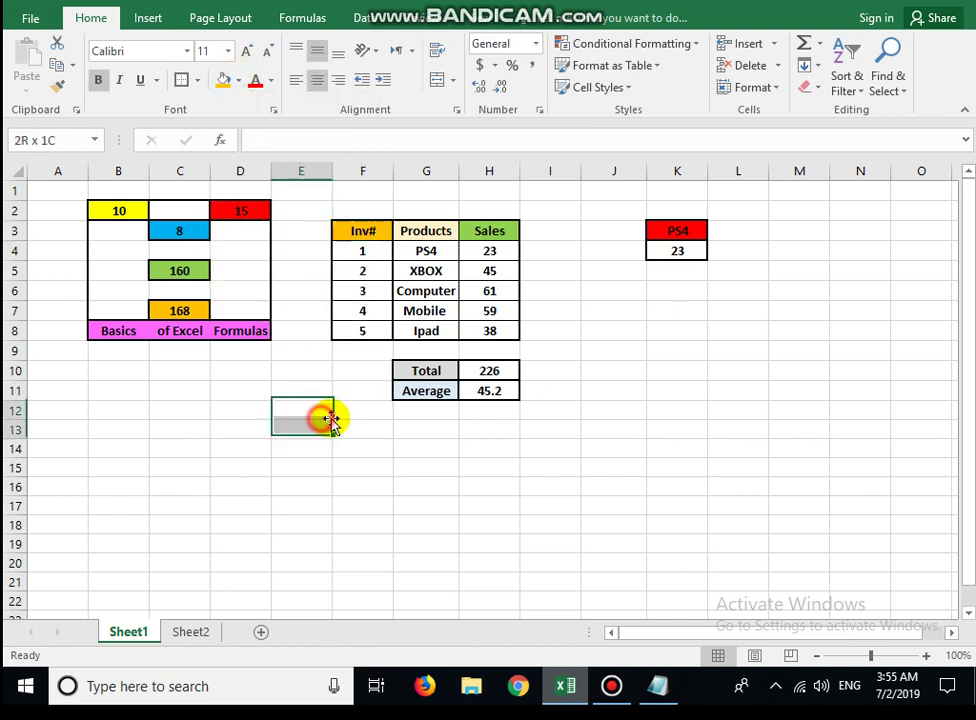
left_click(691, 277)
left_click(676, 343)
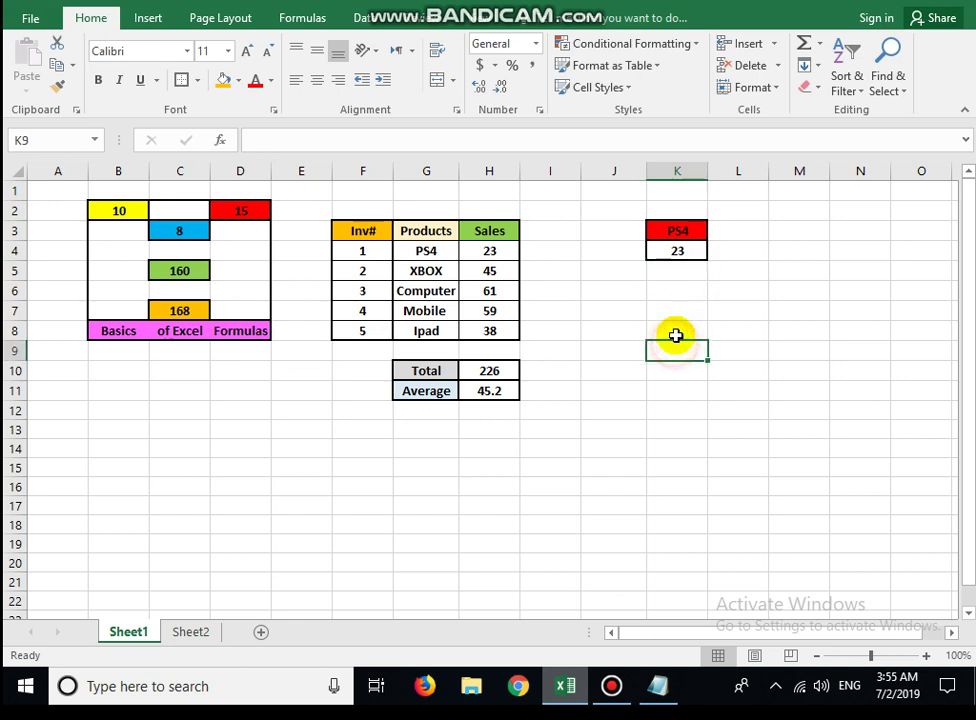
left_click(676, 336)
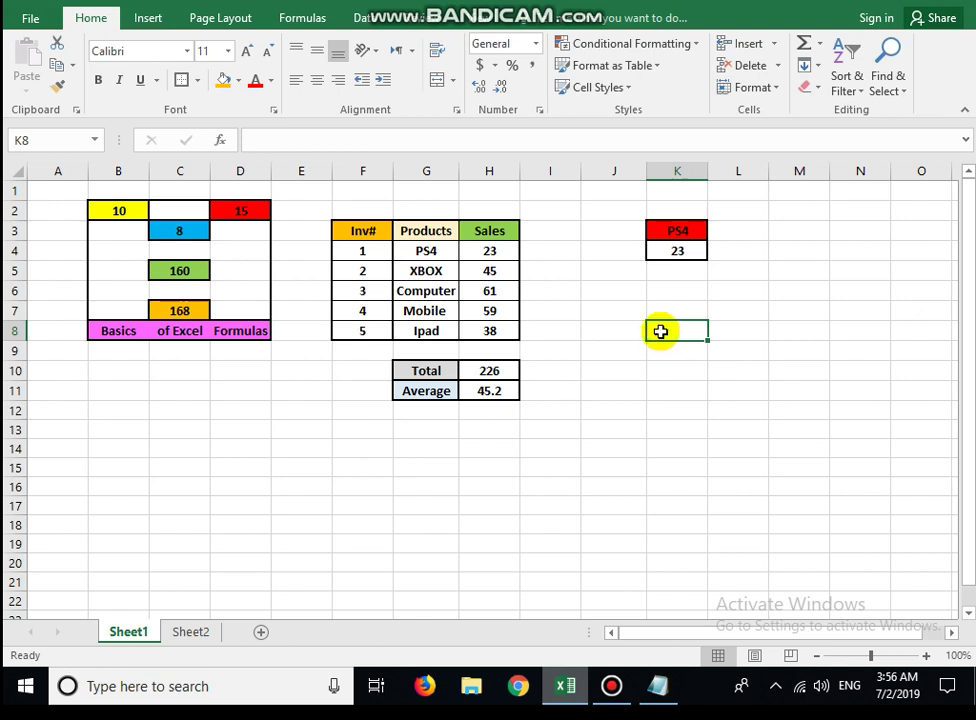
- Start the K9 formula =VLOOKUP(K8,F4:H8, to look up K8's invoice in the table
left_click(662, 355)
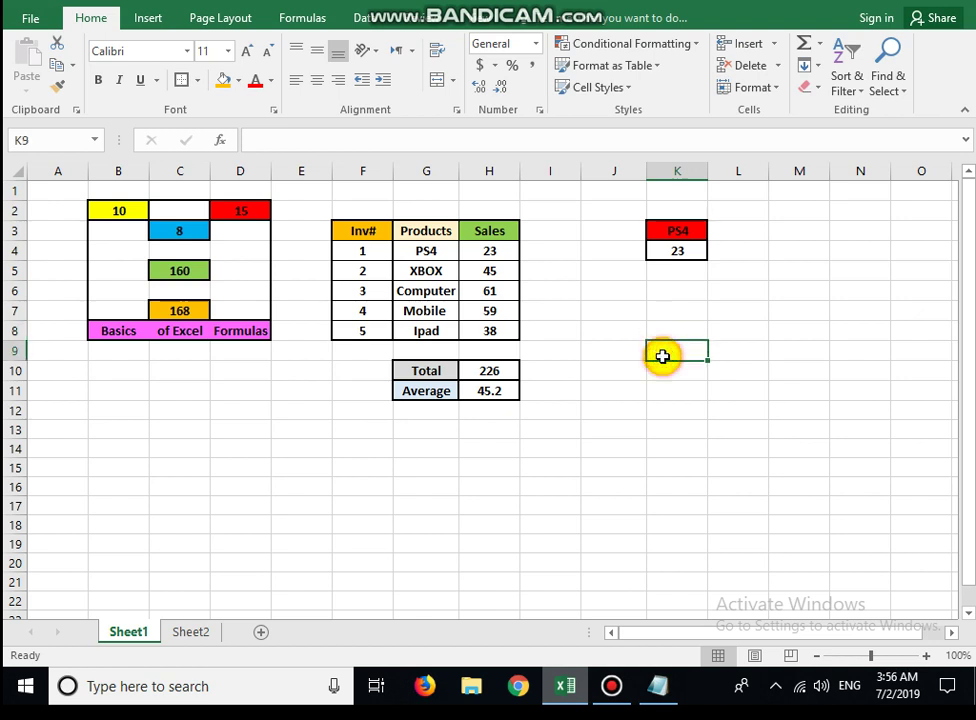
type("=")
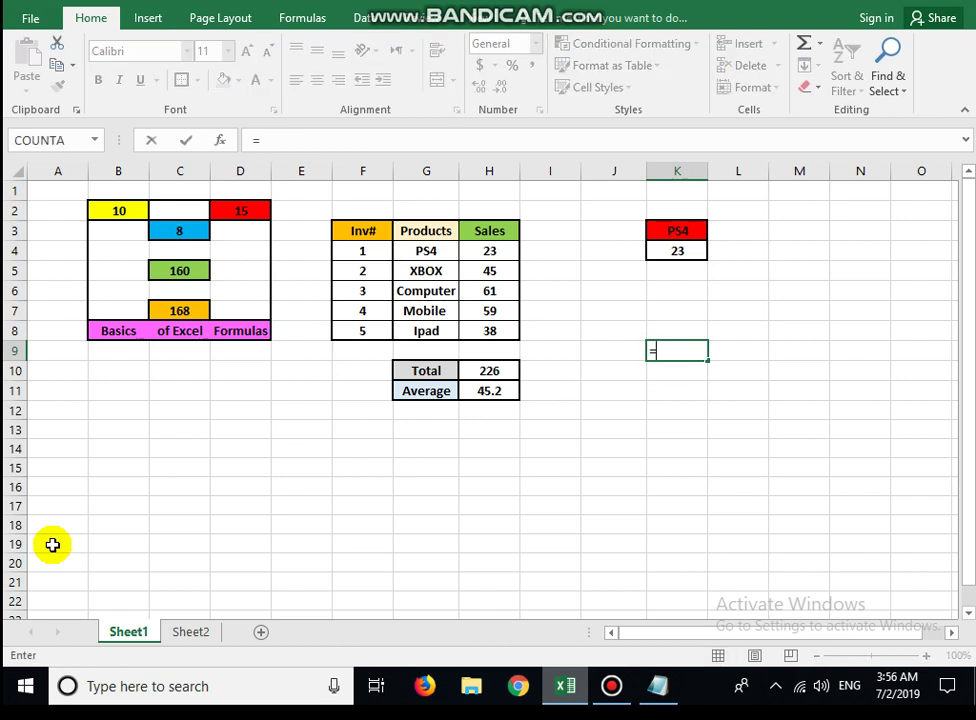
type("VLOO")
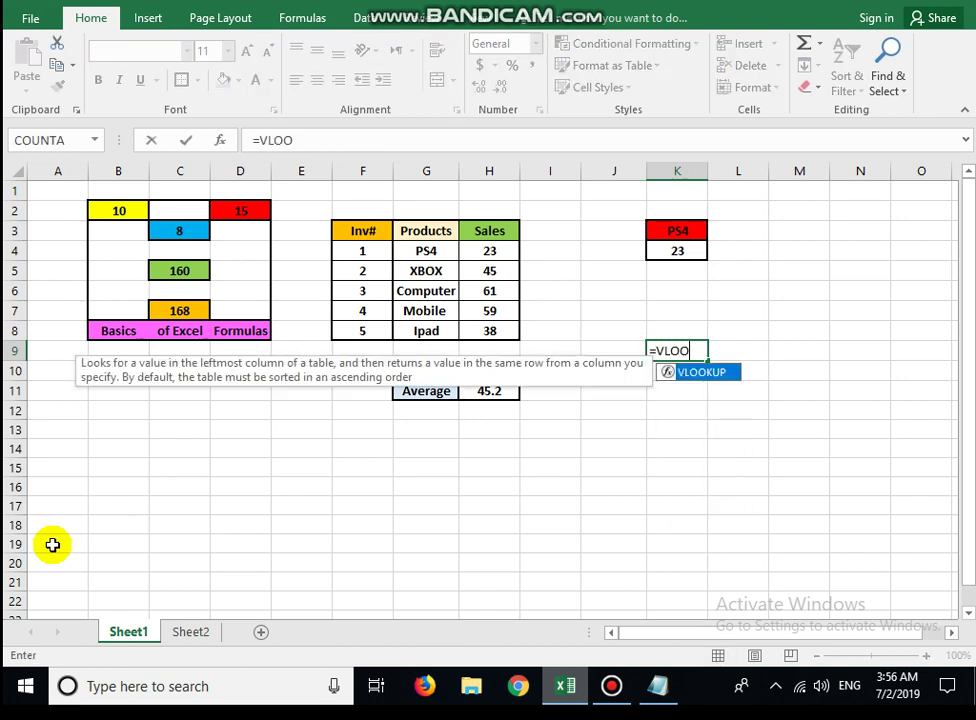
type("KUP")
type("(")
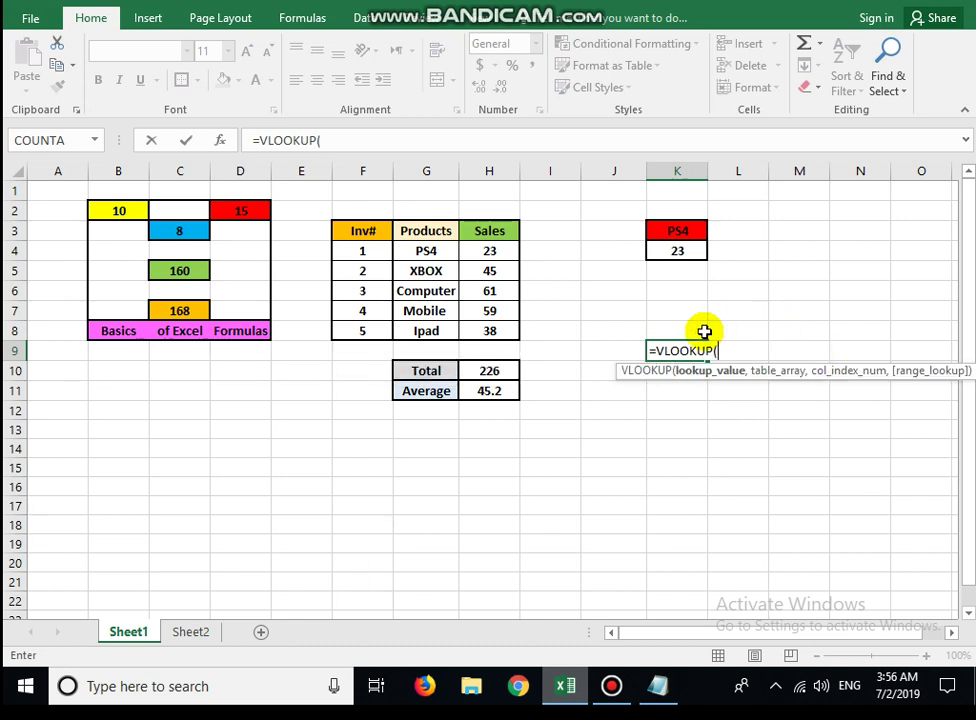
left_click(699, 329)
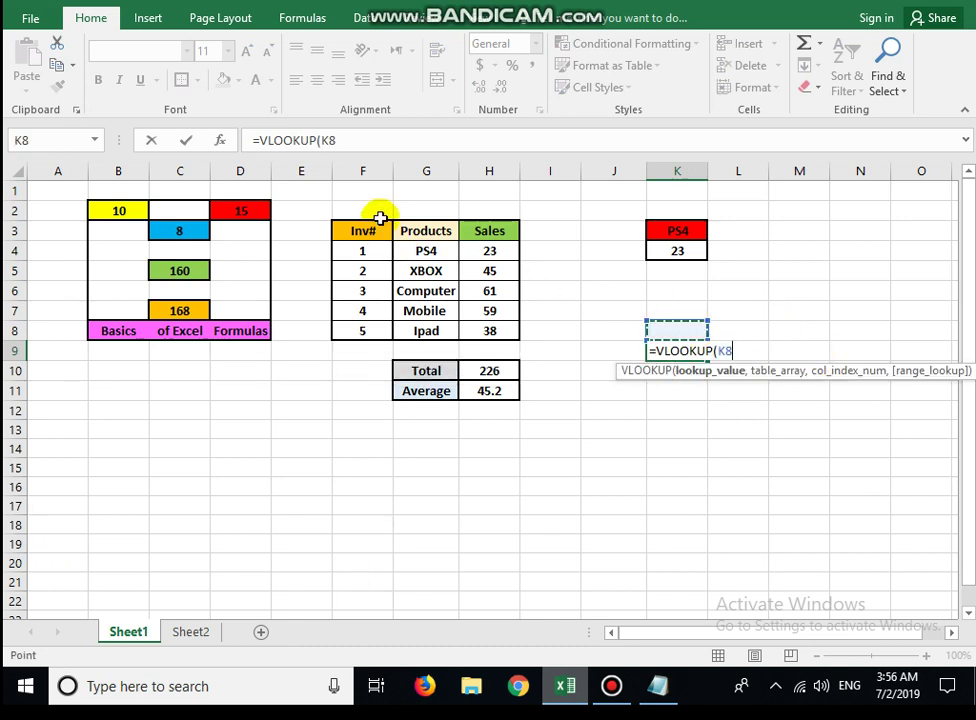
type(",")
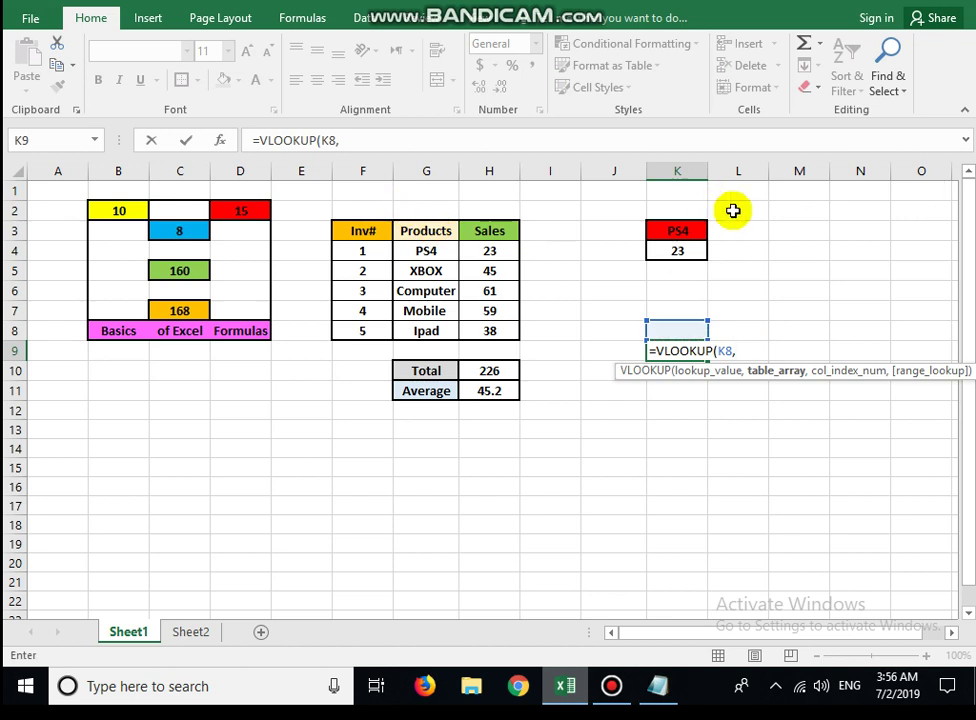
left_click_drag(369, 251, 482, 328)
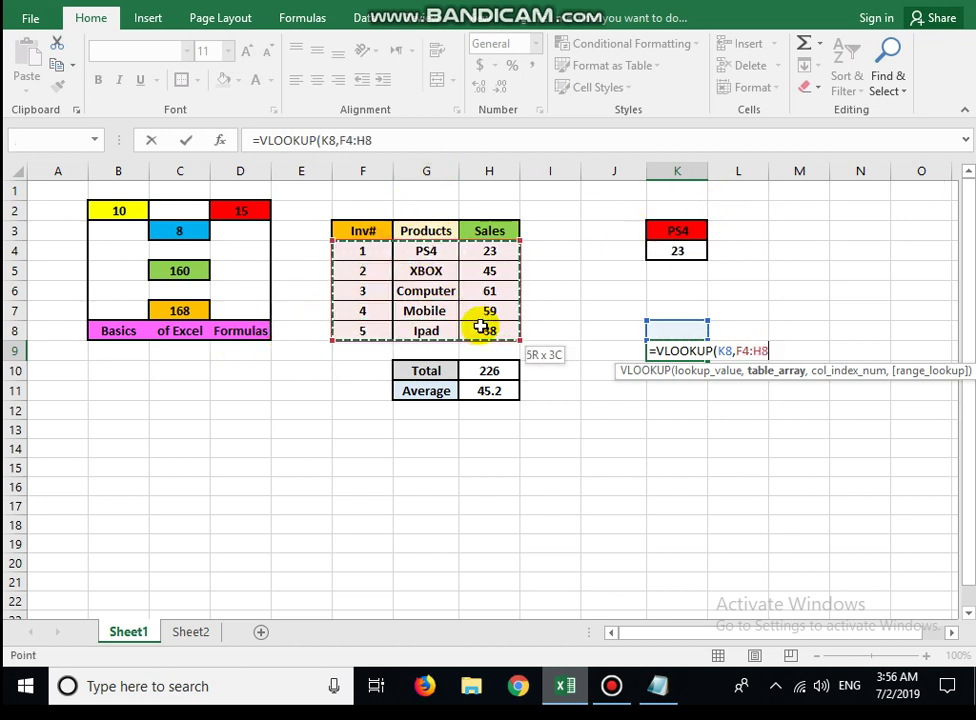
left_click_drag(482, 328, 482, 328)
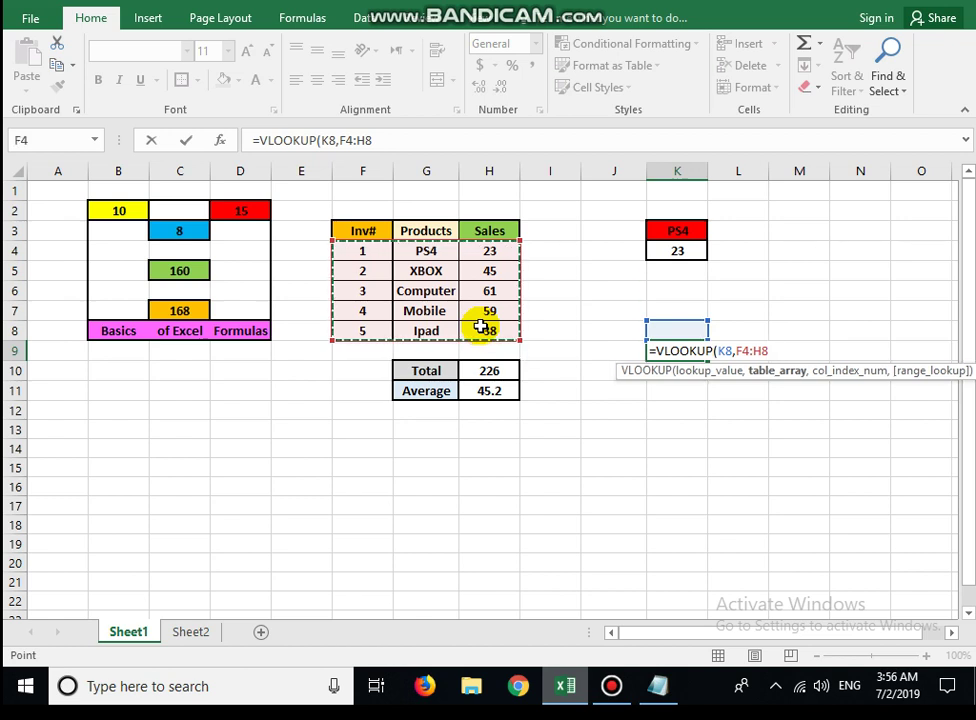
type(",3")
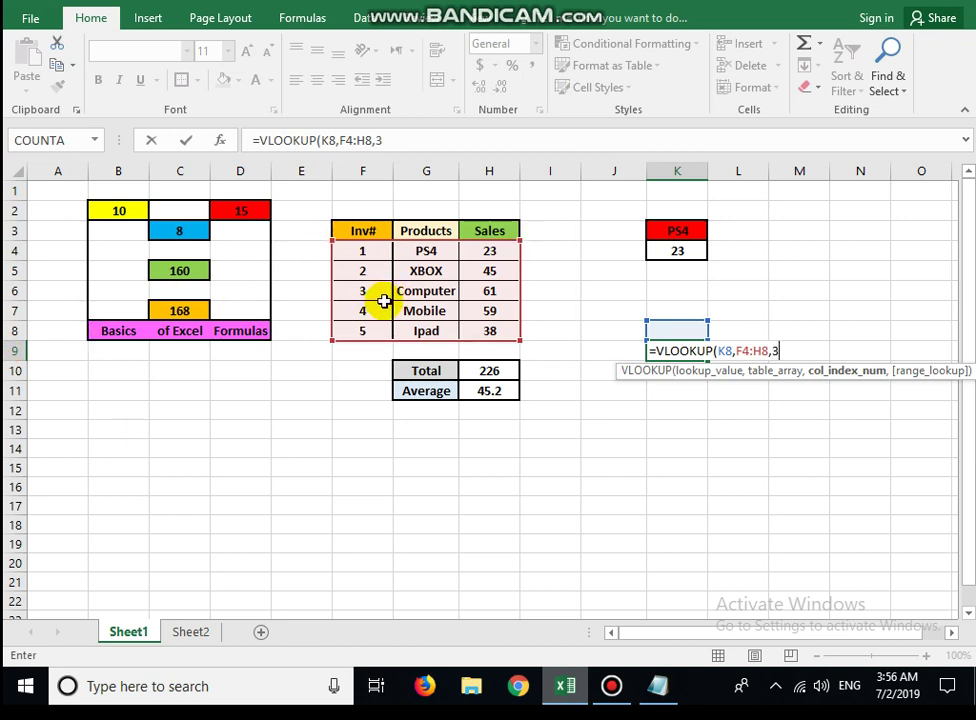
- Commit the partial lookup, enter invoice number 1 in K8, and clear K9
key("Return")
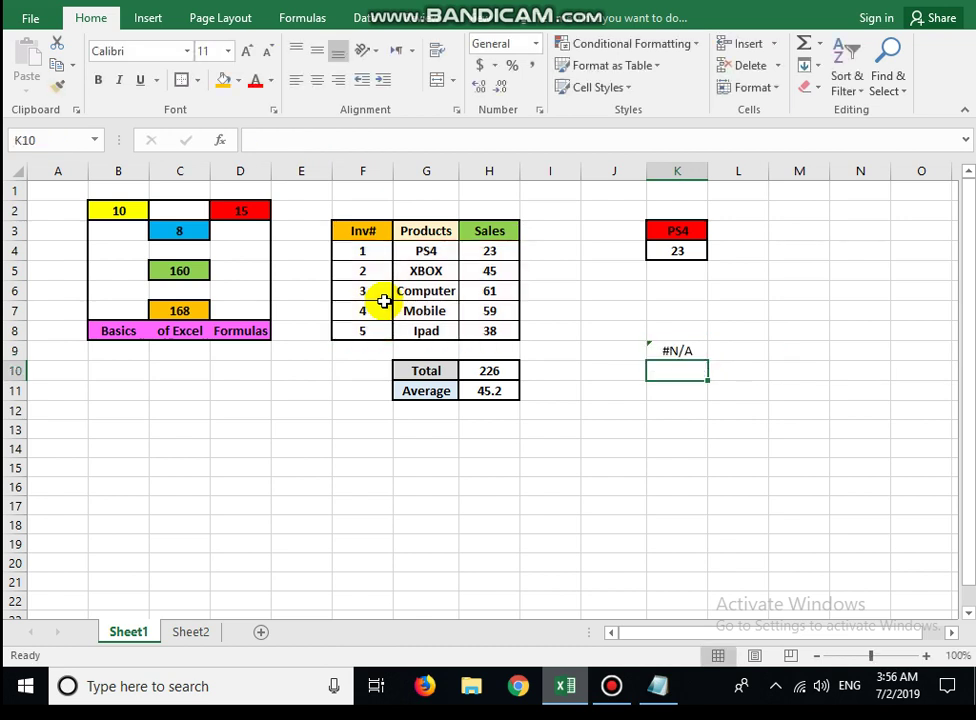
key("Up")
key("Up")
type("1")
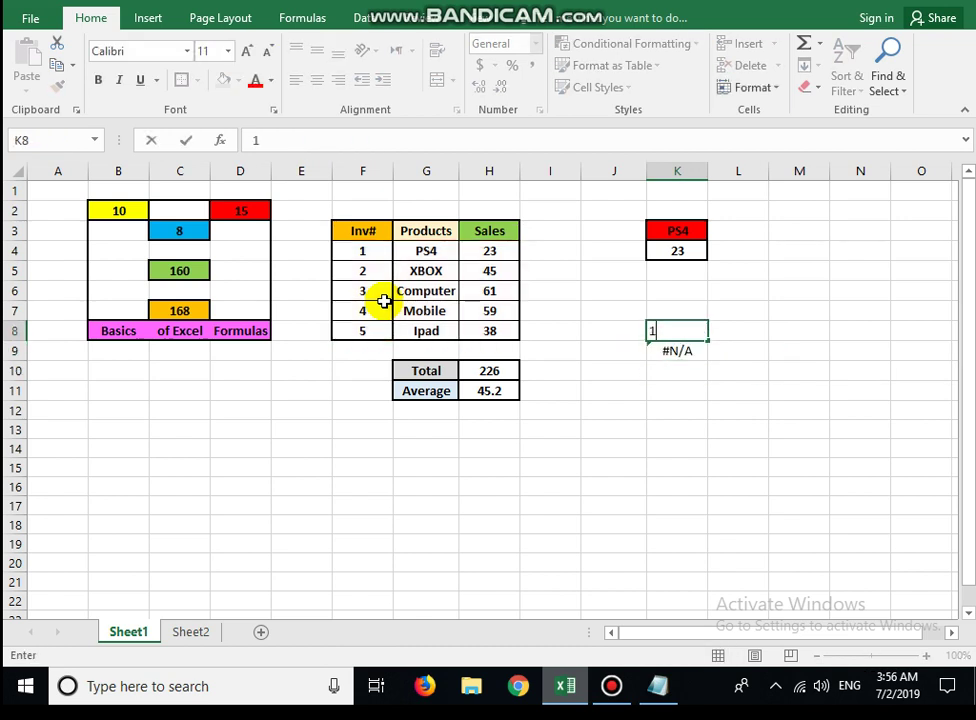
key("Return")
key("BackSpace")
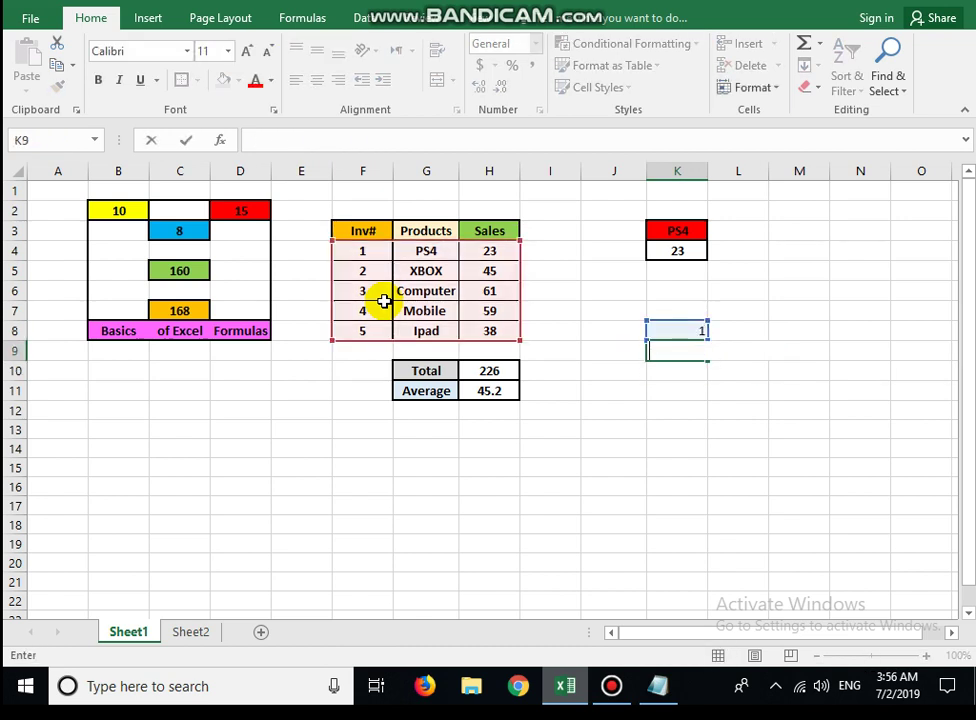
left_click(752, 425)
- Begin a new VLOOKUP in K9 using K8 as the lookup value
left_click(686, 336)
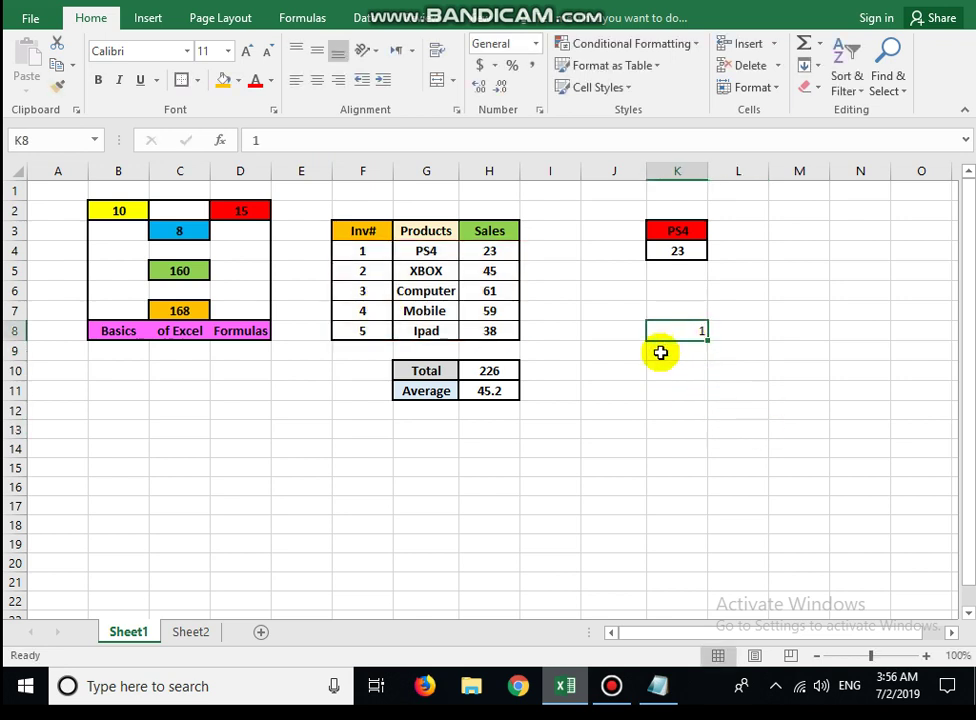
left_click(660, 352)
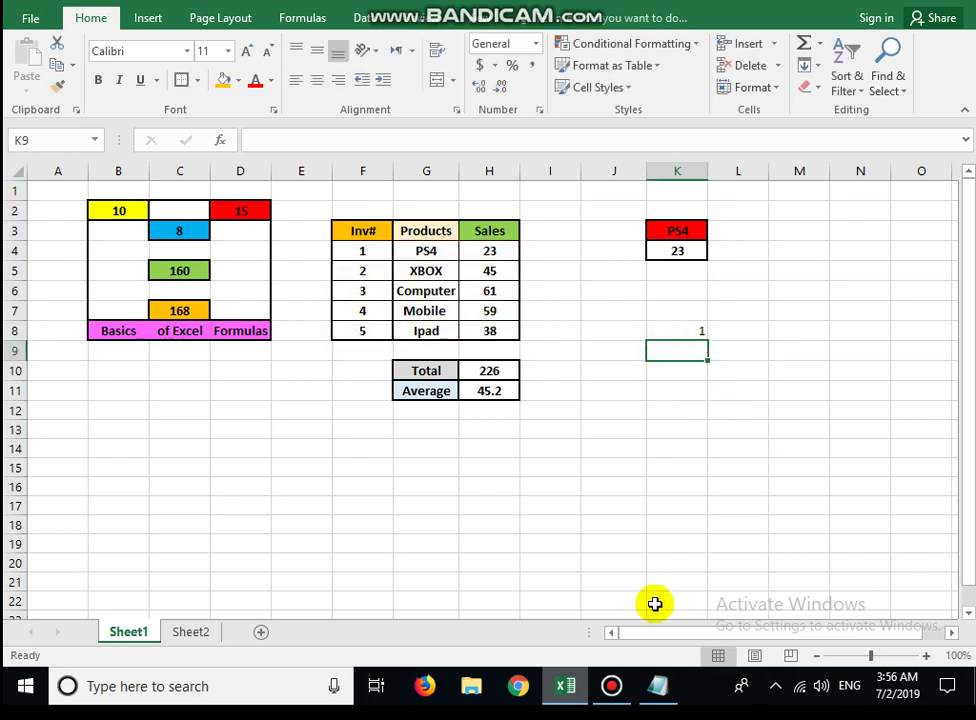
type("=VL")
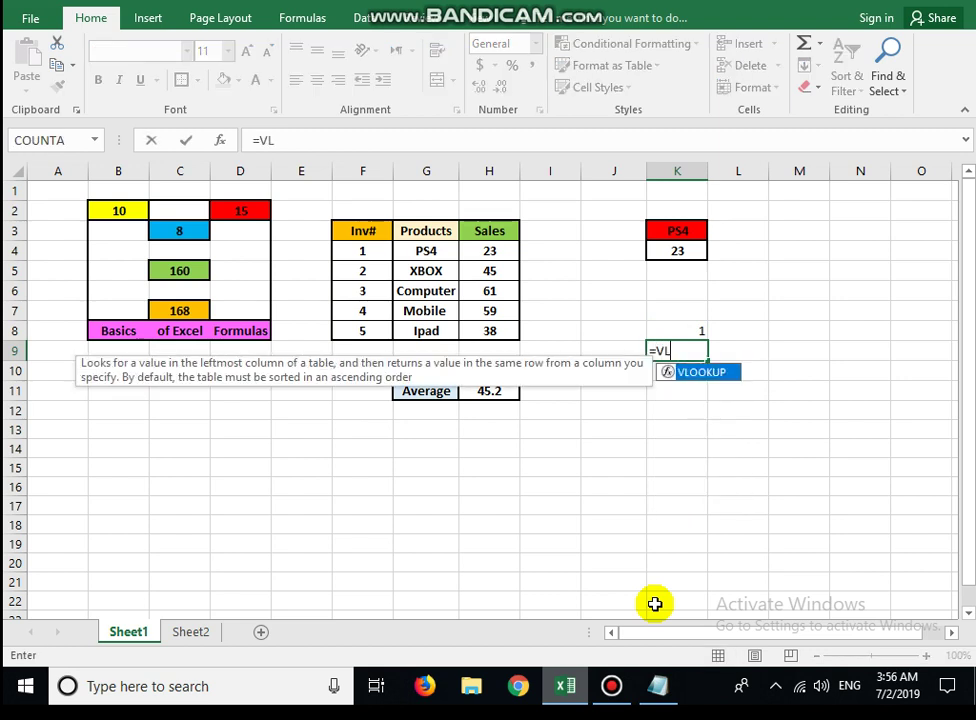
type("(")
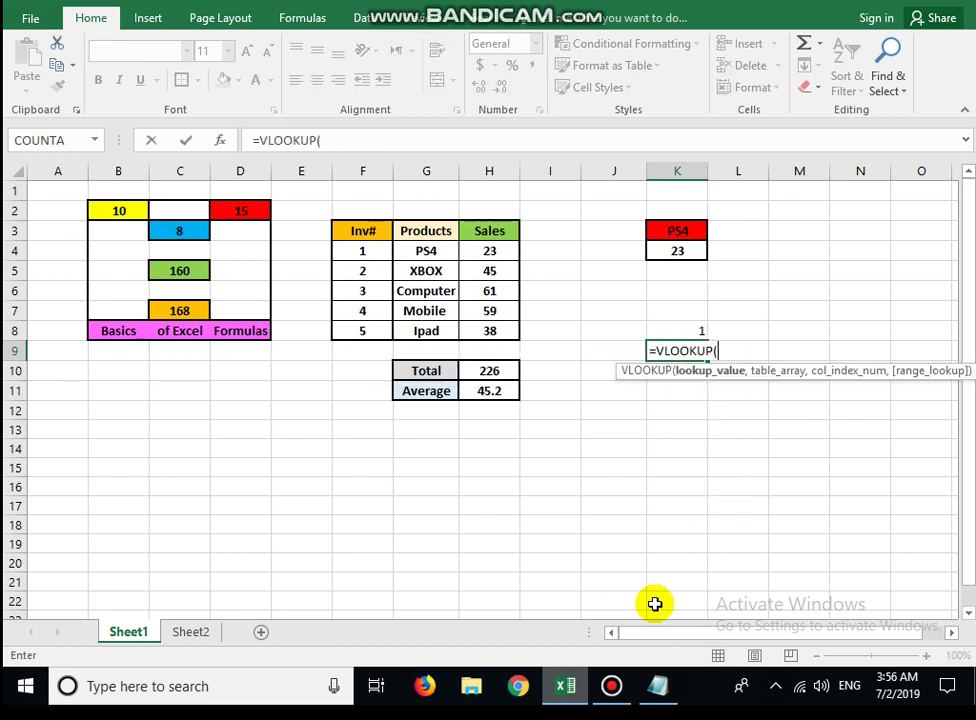
key("Up")
type(",")
- Select F4:H8 as the lookup table using the arrow keys
key("Left")
key("Left")
key("Left")
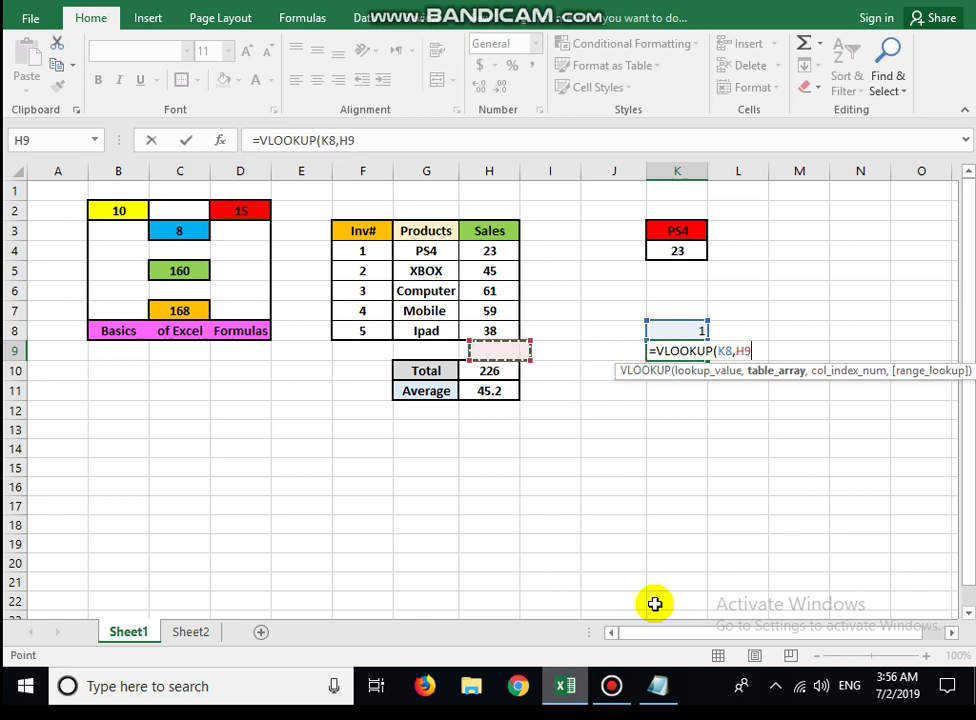
key("Left")
key("Up")
key("Left")
key("Up")
key("Up")
key("Left")
key("Up")
key("Right")
key("Up")
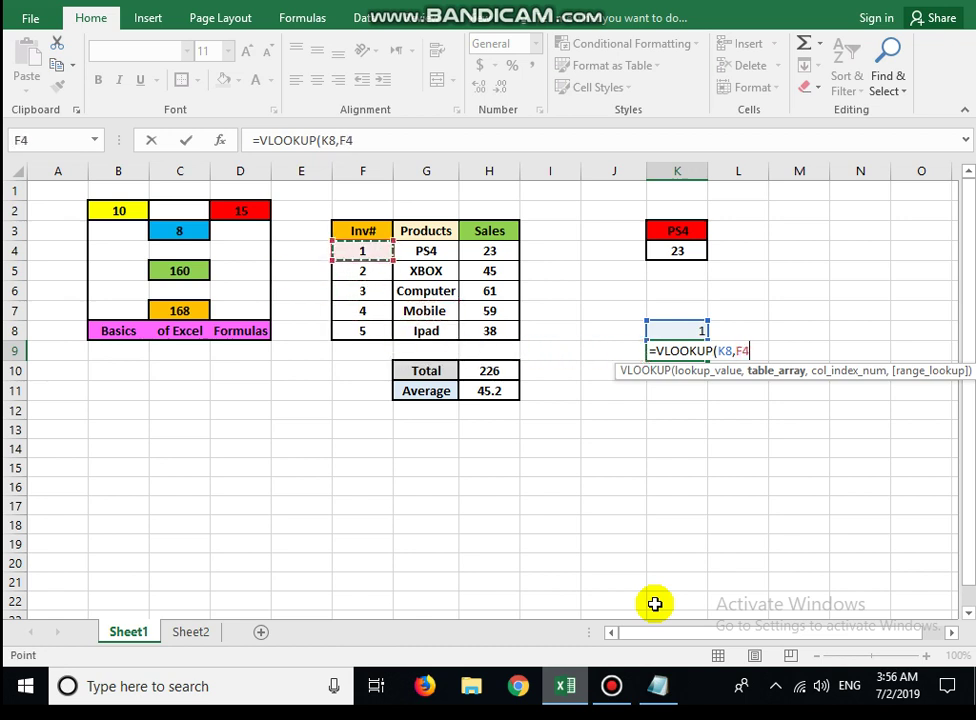
key("shift+Right")
key("shift+Down")
key("shift+Right")
key("shift+Down")
key("shift+Down")
key("shift+Down")
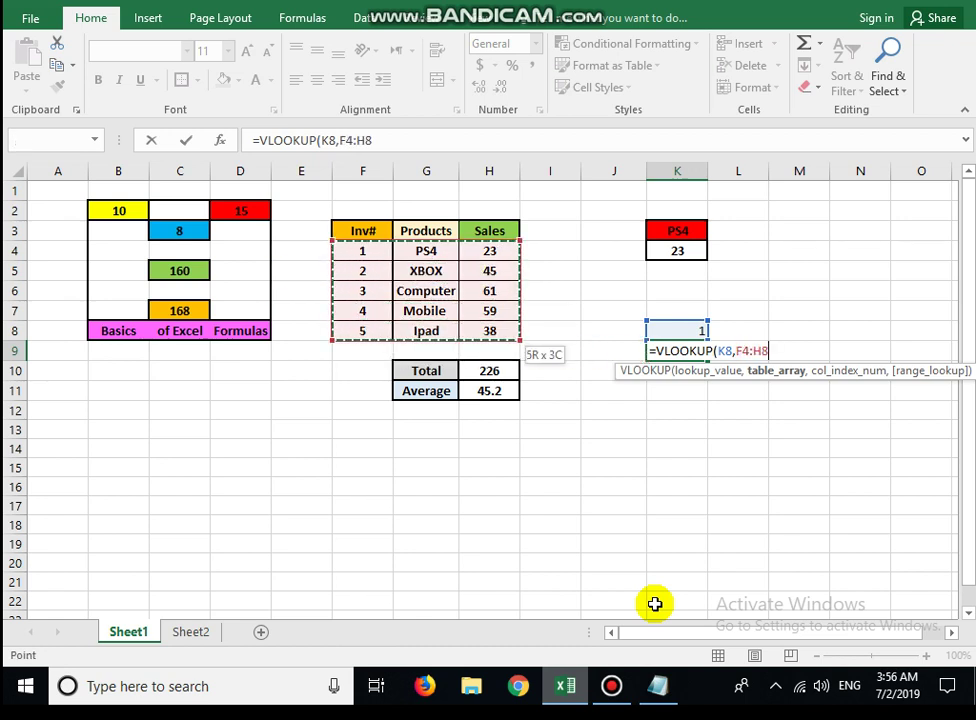
- Dismiss the too-few-arguments error and remove the stray < from the formula
type("<3")
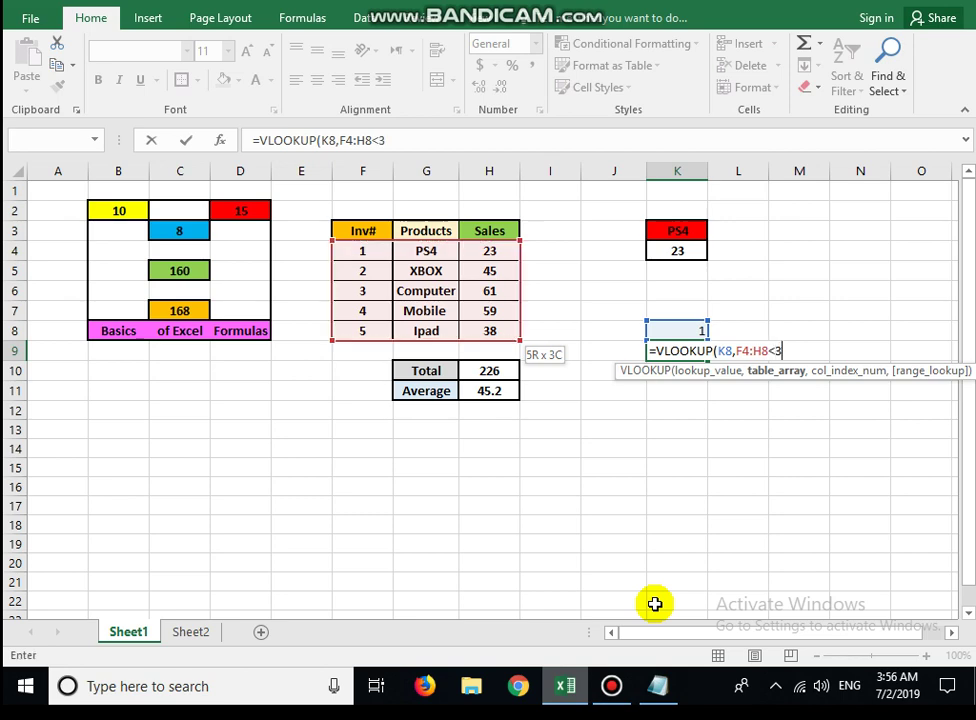
key("Return")
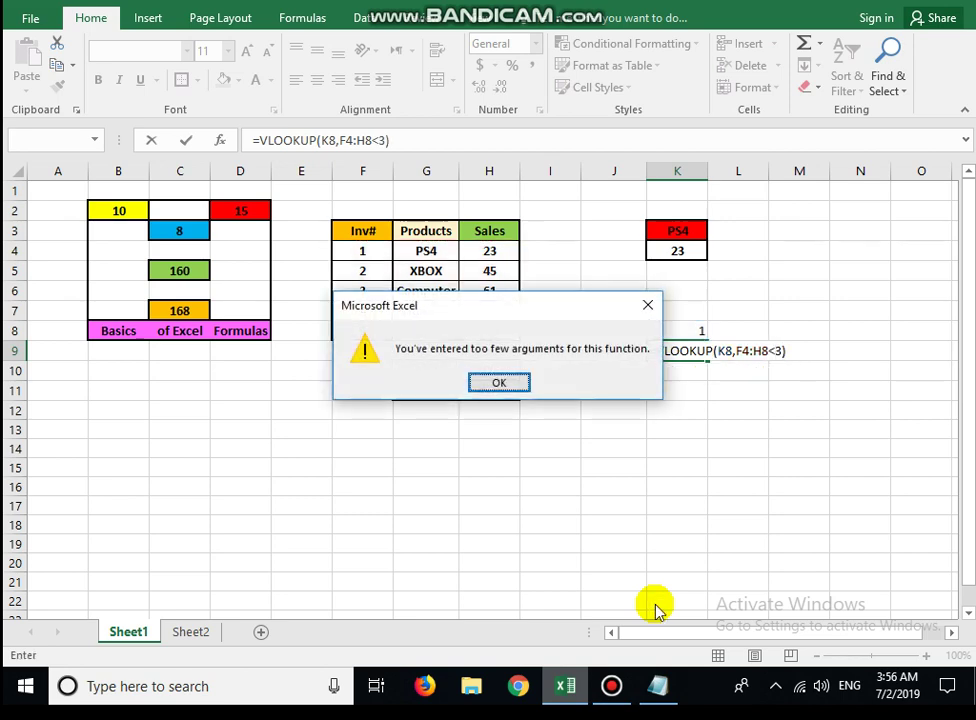
left_click(498, 383)
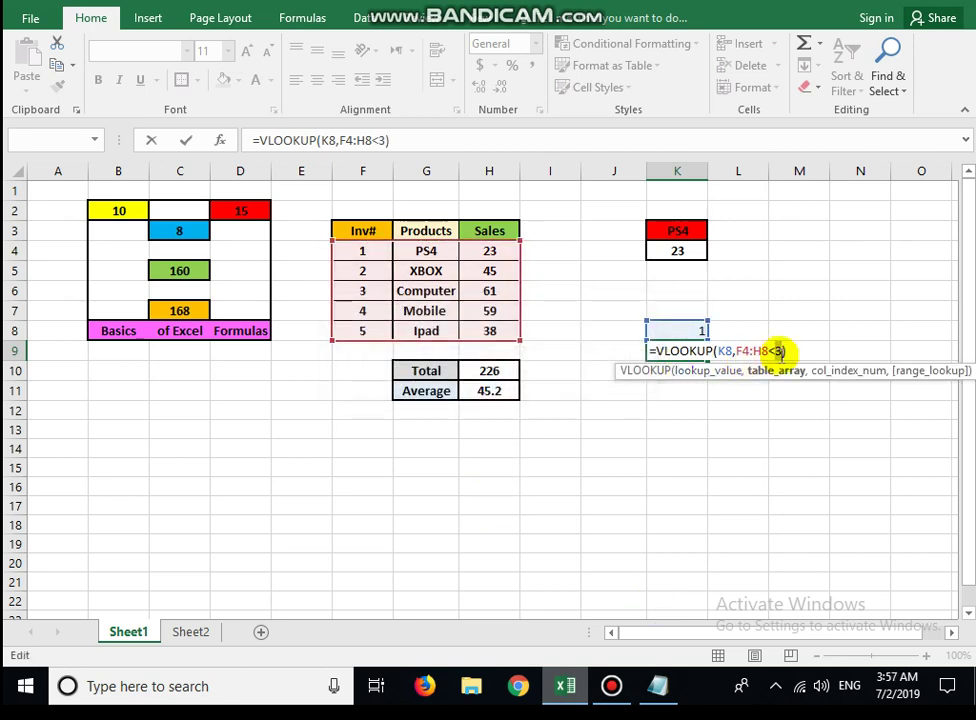
key("BackSpace")
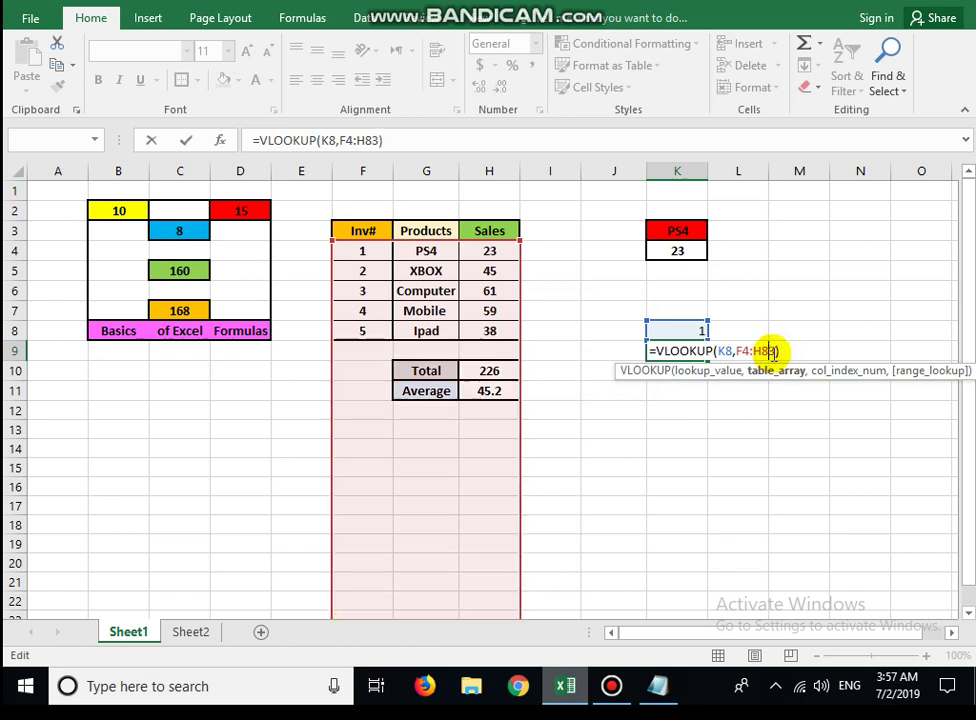
- Complete the VLOOKUP with column index 3 and set K8 to invoice number 4
type(",")
key("Return")
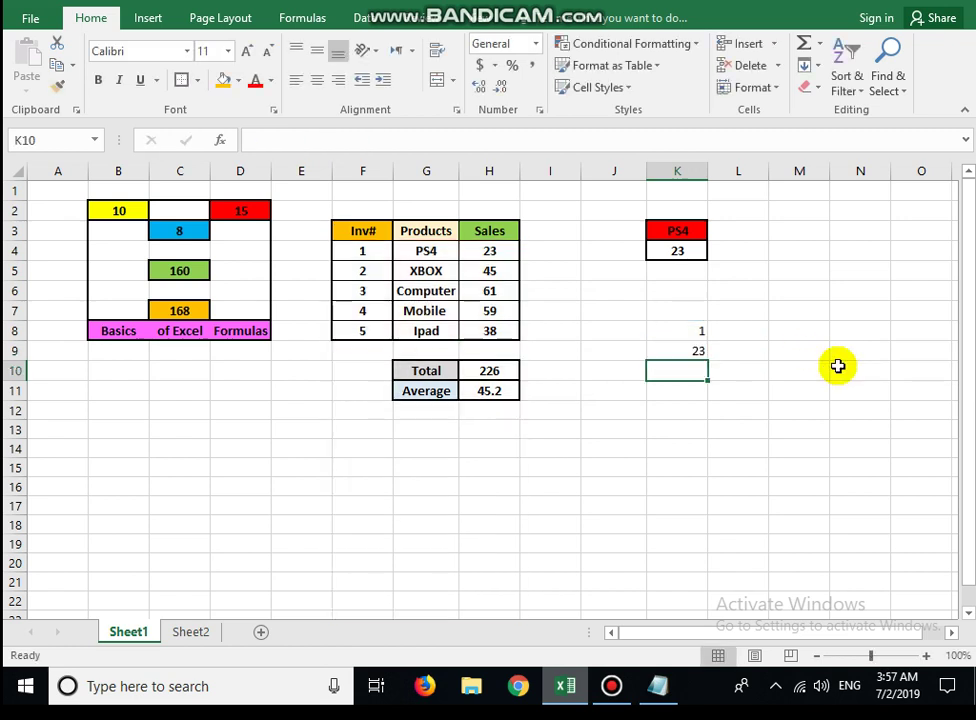
left_click(675, 336)
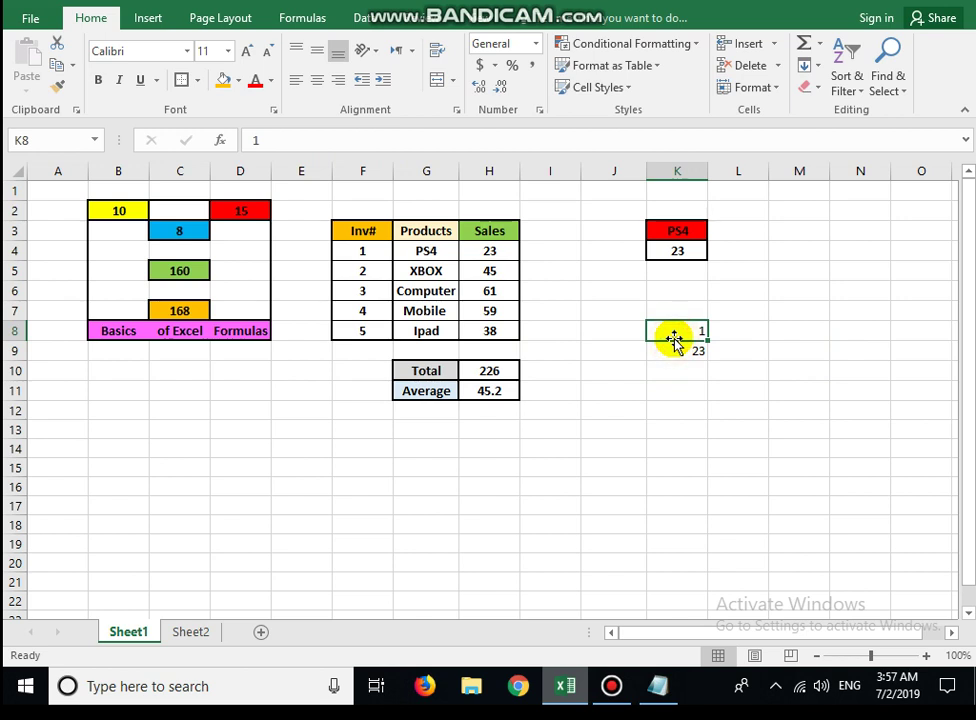
type("6")
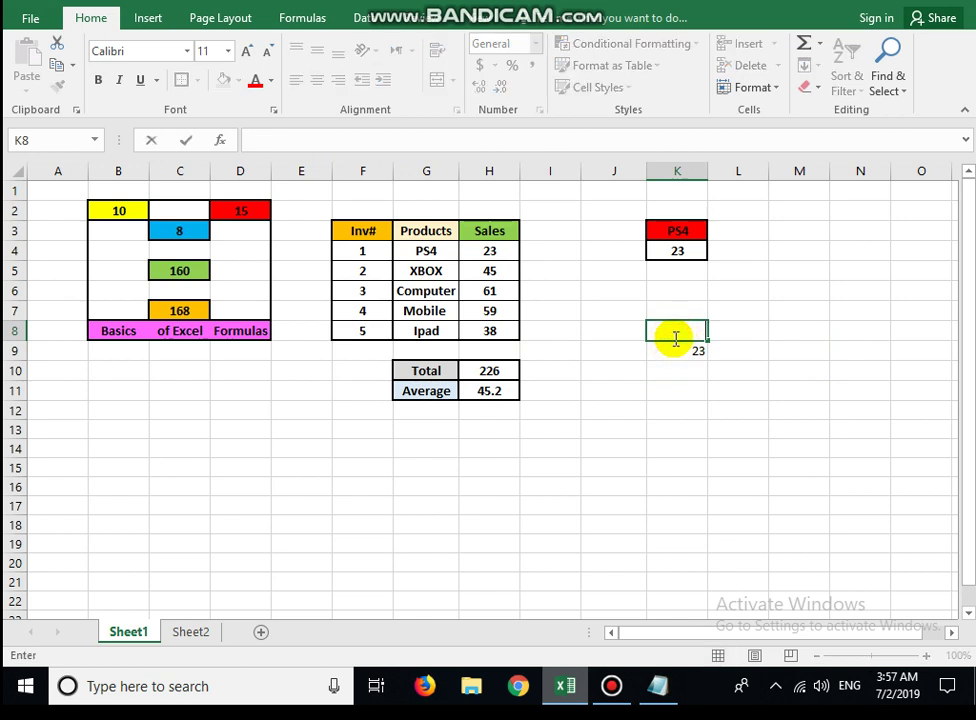
key("Return")
- Re-enter =VLOOKUP(K8,F4:H8,3) in K9, returning 59 for invoice 4
double_click(675, 342)
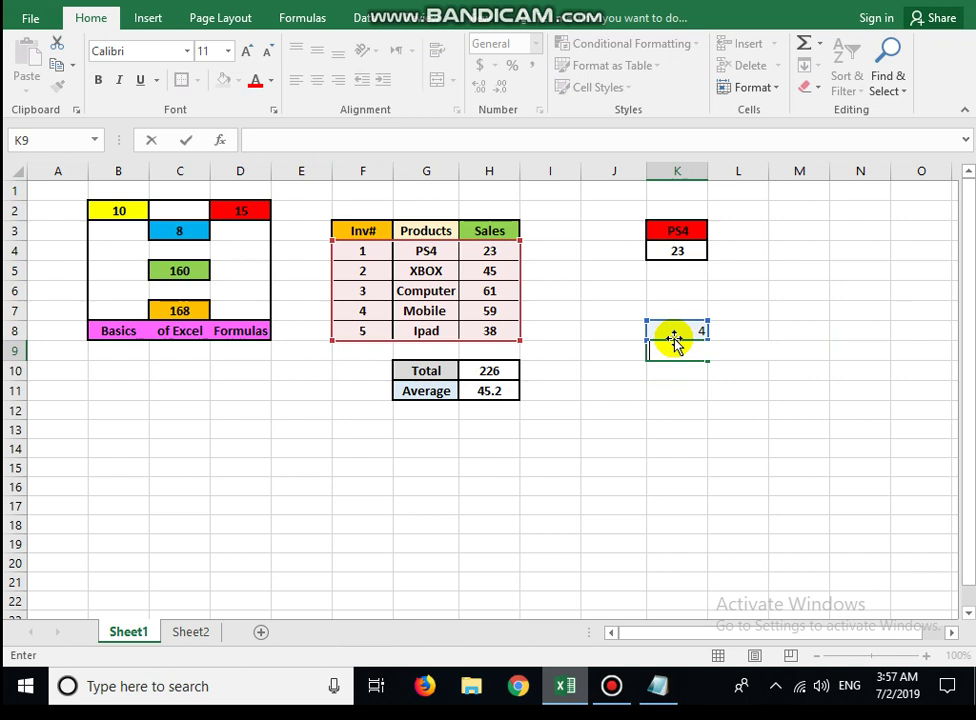
type("=VLOOK")
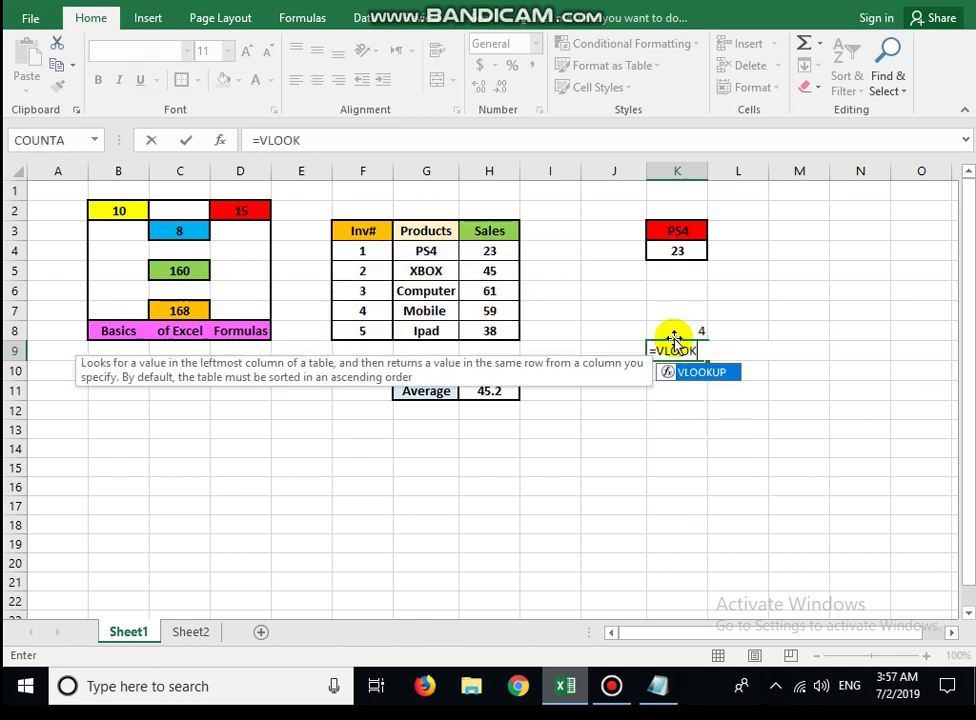
type("UP(")
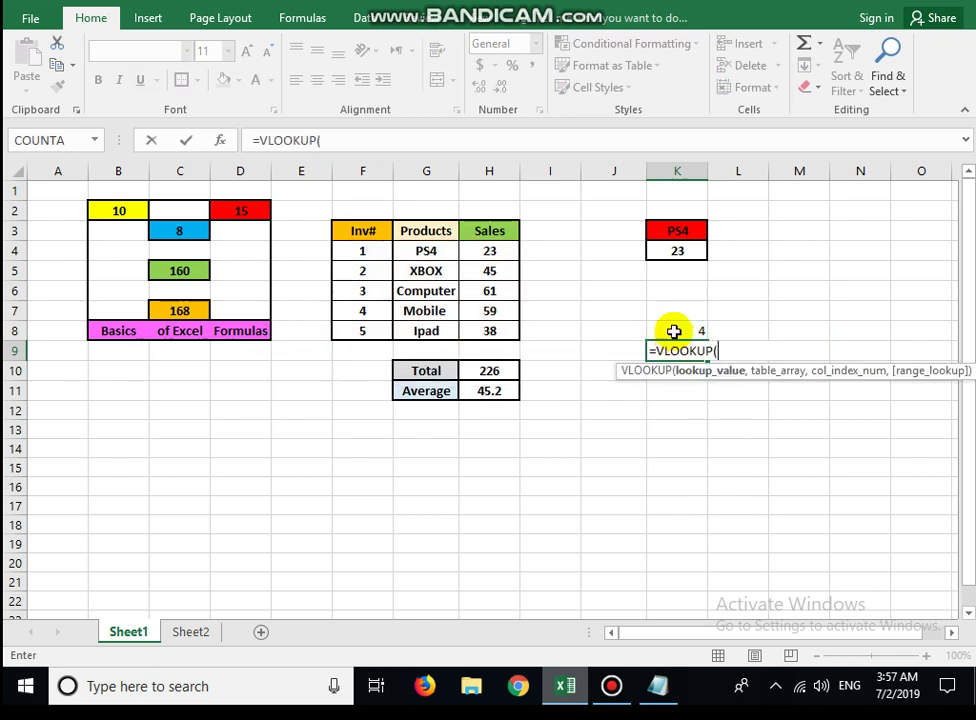
left_click(673, 330)
type(",")
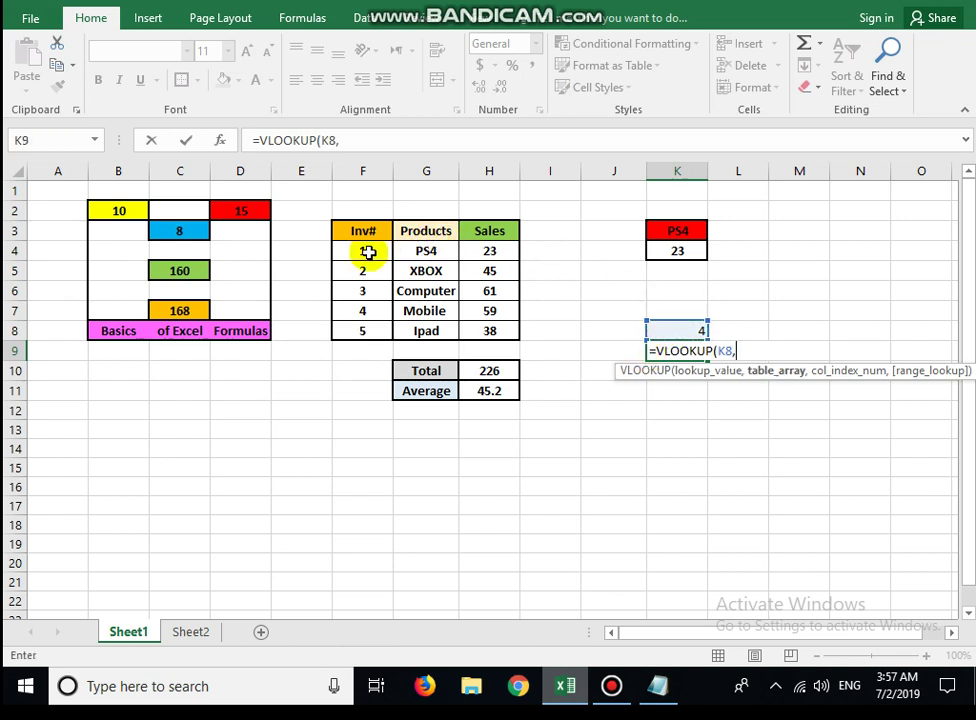
mouse_move(365, 252)
left_mouse_down()
mouse_move(501, 322)
mouse_move(499, 330)
left_mouse_up()
type(",3")
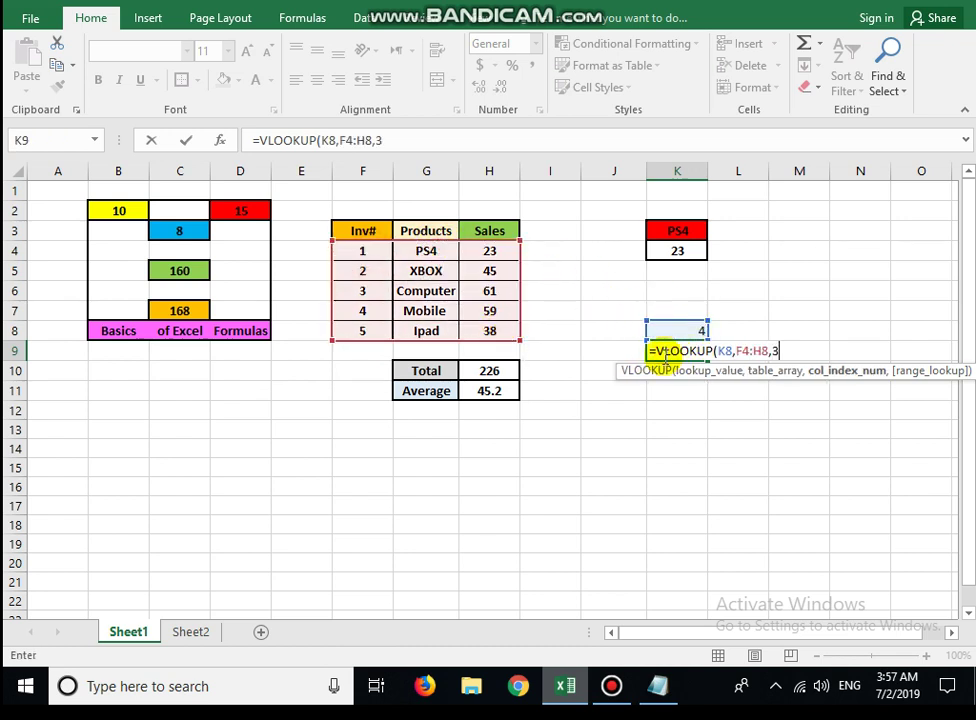
key("Return")
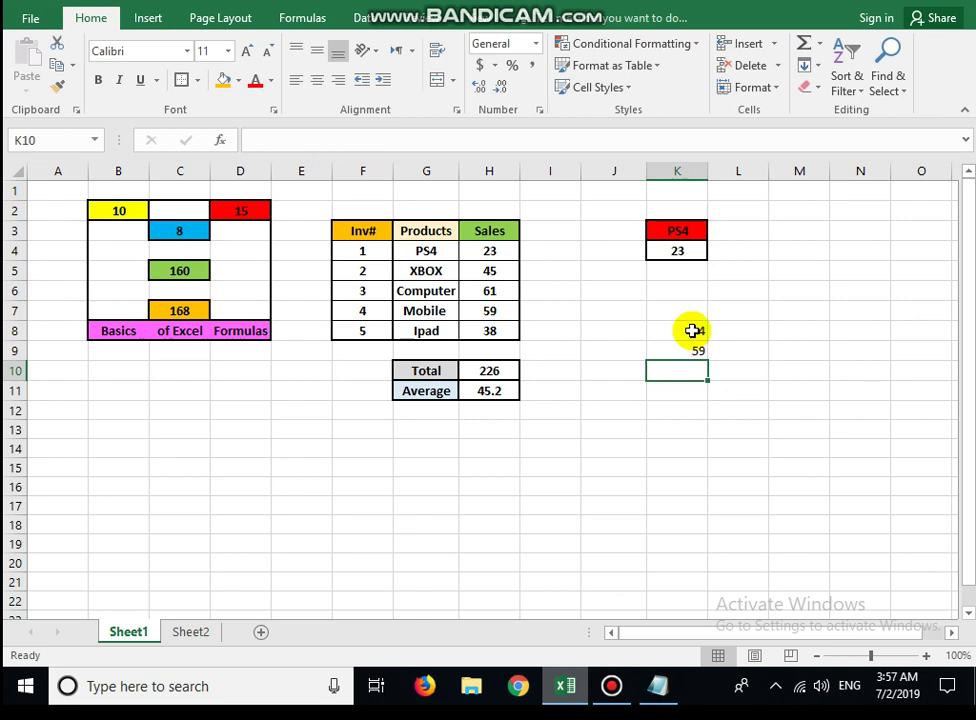
left_click(693, 330)
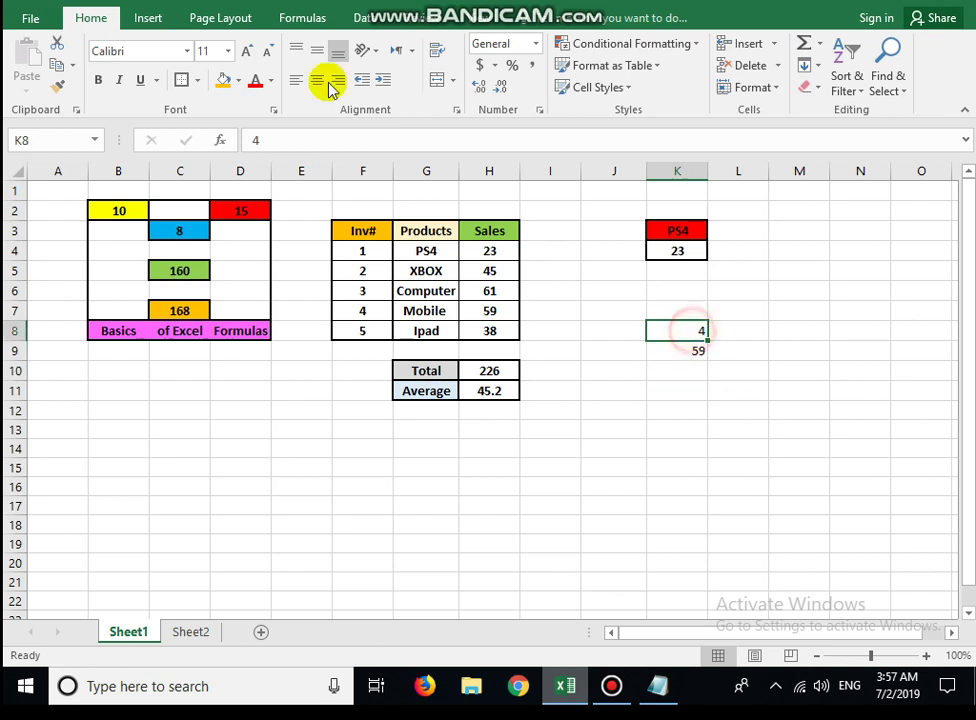
left_click(663, 350)
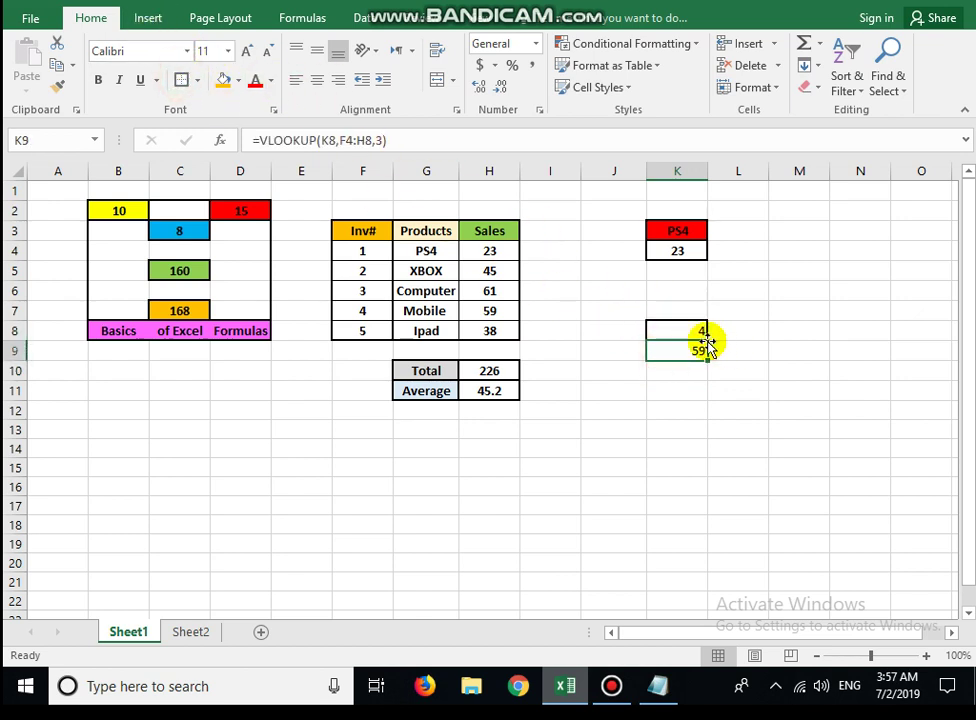
- Centre, bold and border the lookup cells K8:K9
left_click_drag(688, 326, 685, 348)
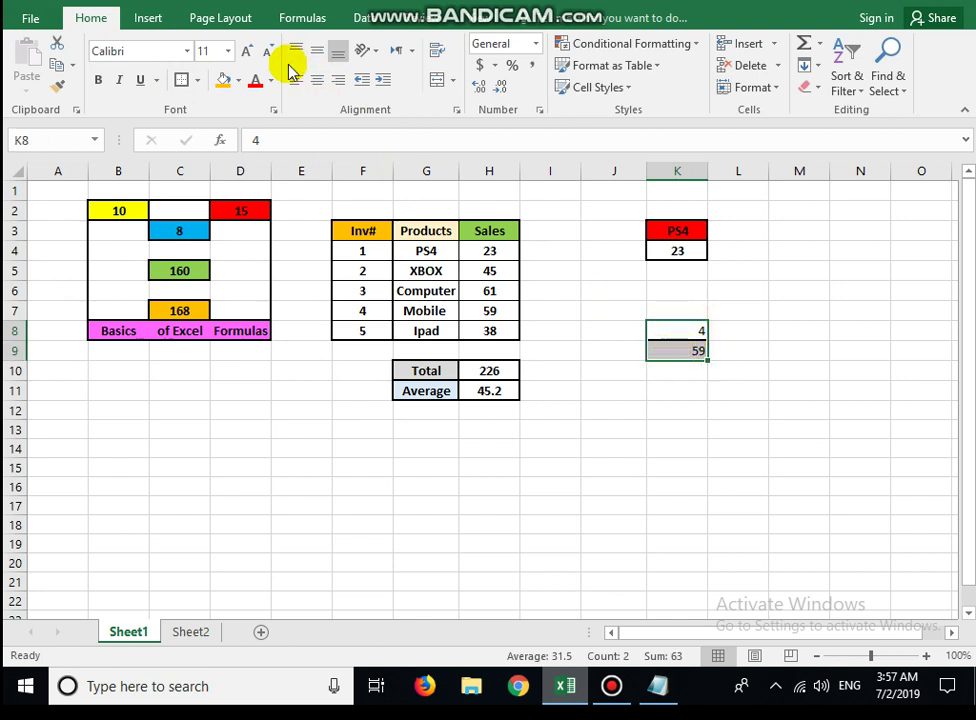
left_click(318, 82)
left_click(318, 52)
left_click(97, 79)
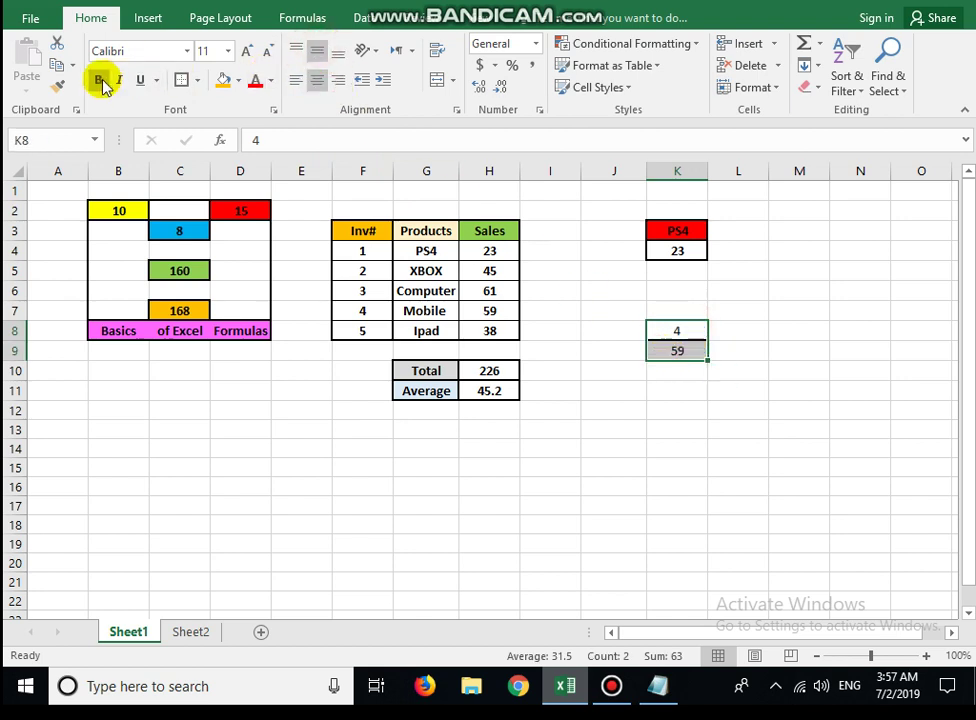
left_click(604, 468)
left_click(677, 325)
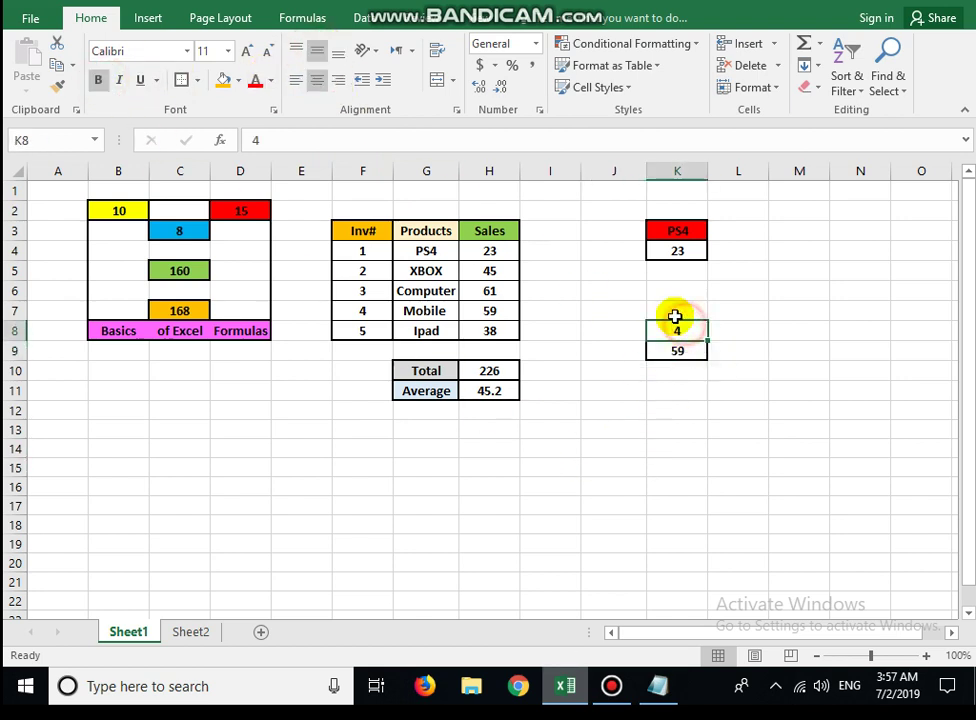
- Add a bold, centred, bordered Sales label in J9, then move it and its value down a row
left_click(614, 352)
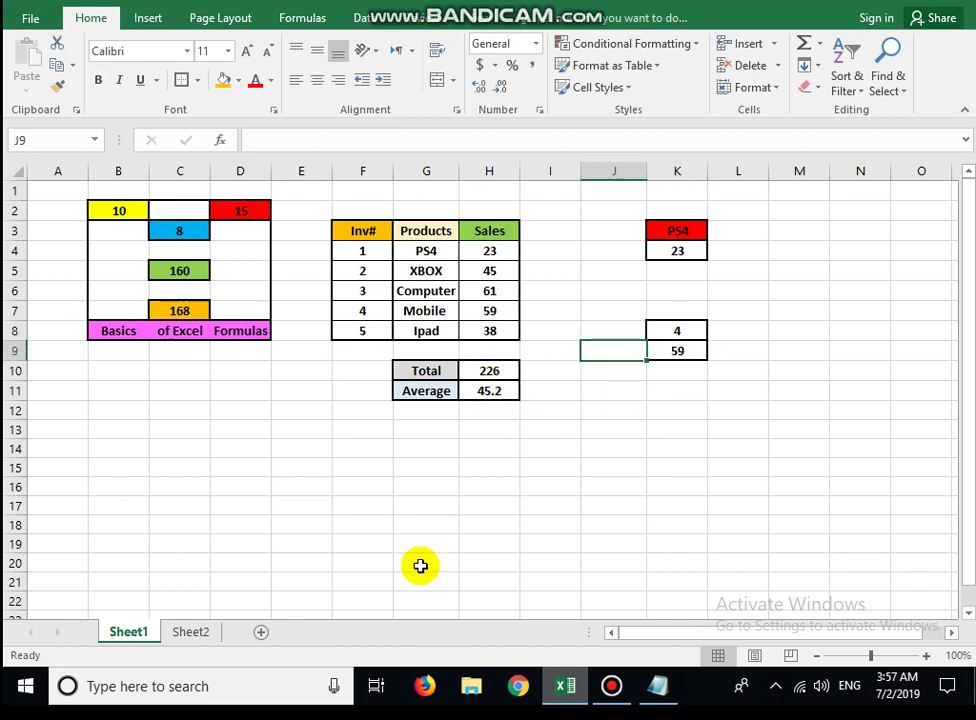
type("Sales")
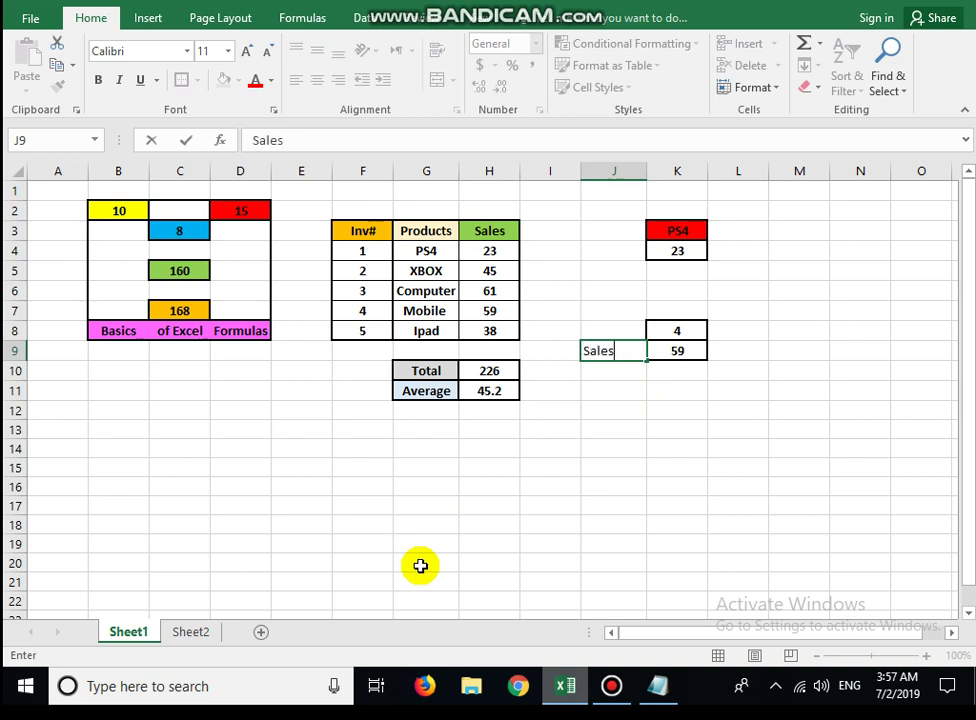
left_click(585, 370)
left_click(606, 350)
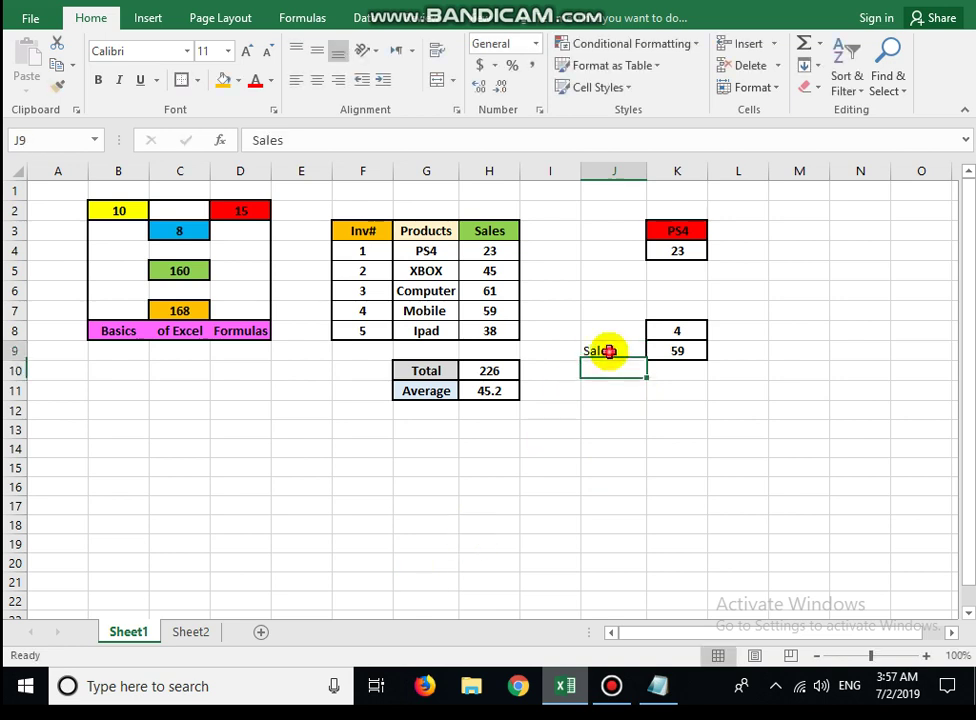
left_click(98, 80)
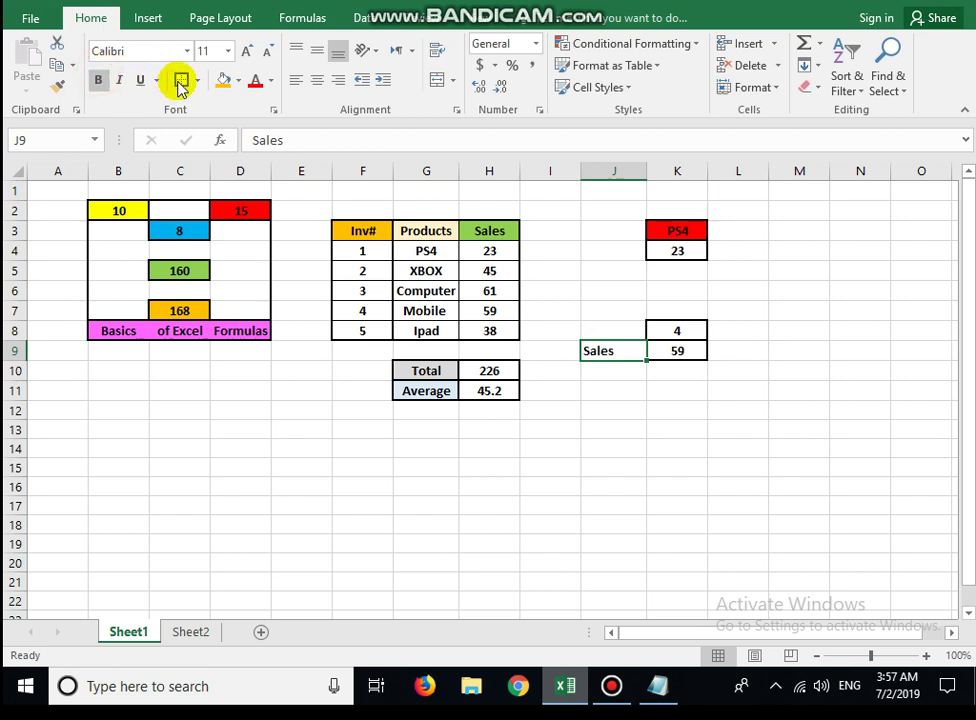
left_click(316, 79)
left_click(571, 425)
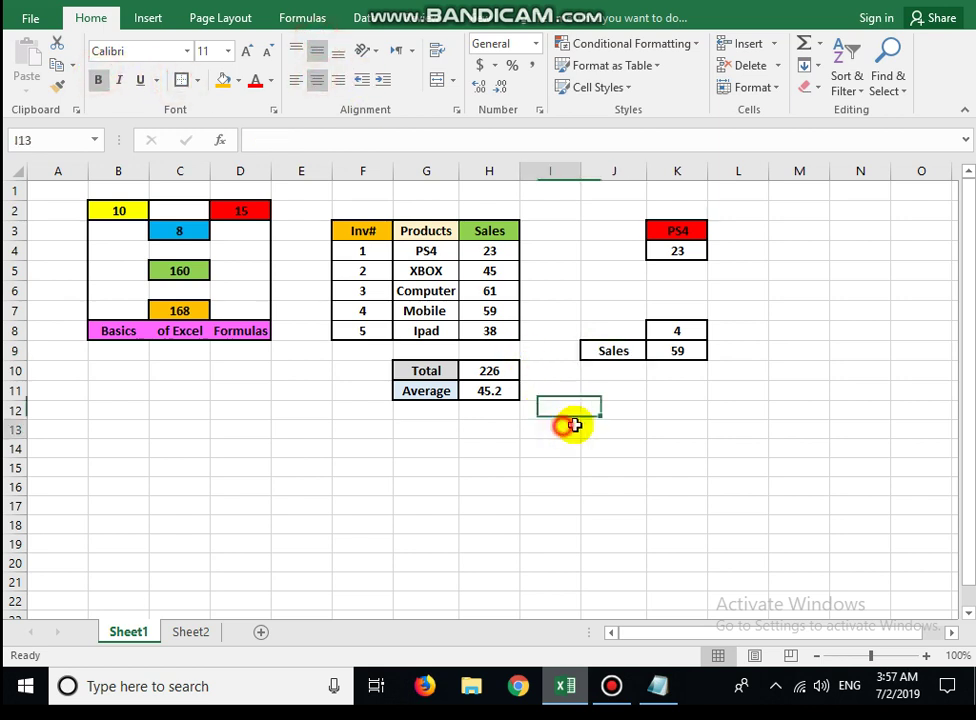
left_click(643, 351)
mouse_move(645, 351)
left_mouse_down()
mouse_move(656, 350)
mouse_move(641, 370)
left_mouse_up()
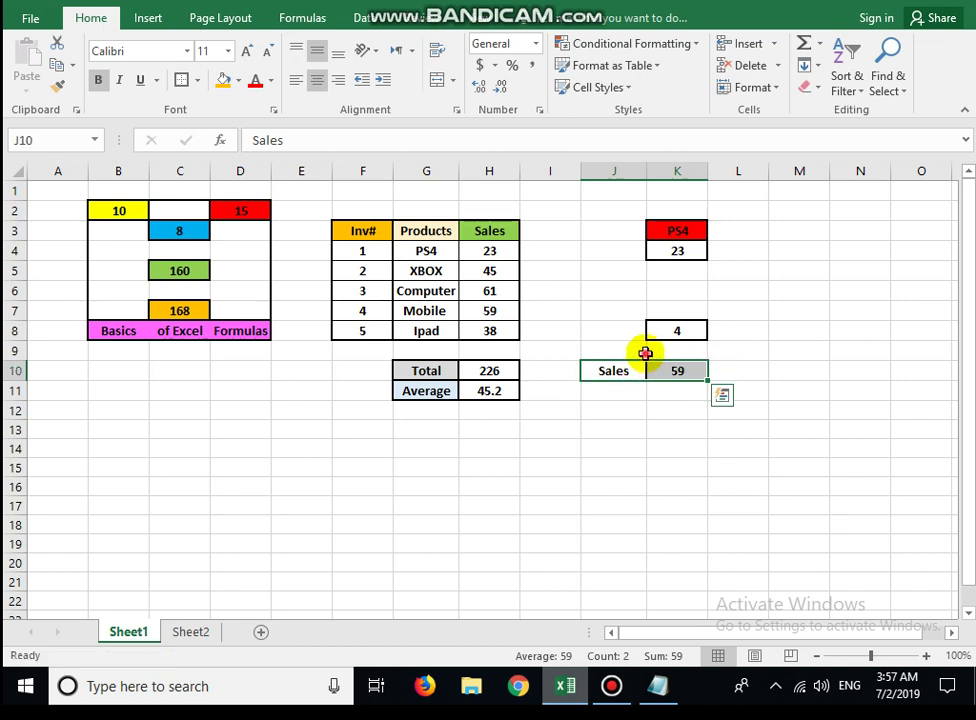
- Type a bold Products label in J9 above Sales
left_click(643, 352)
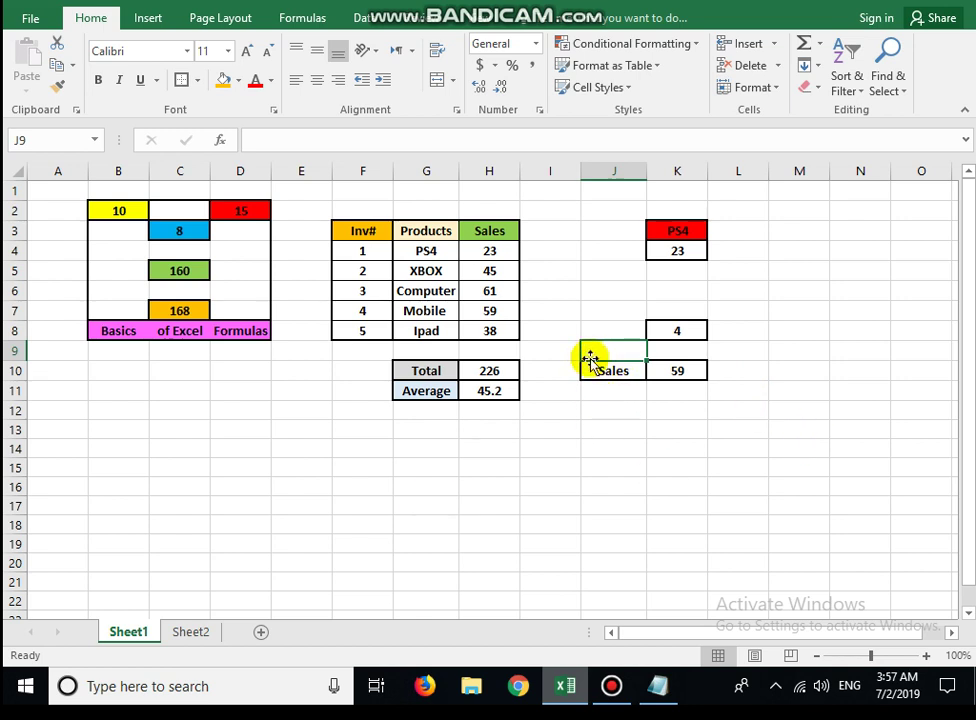
type("Products")
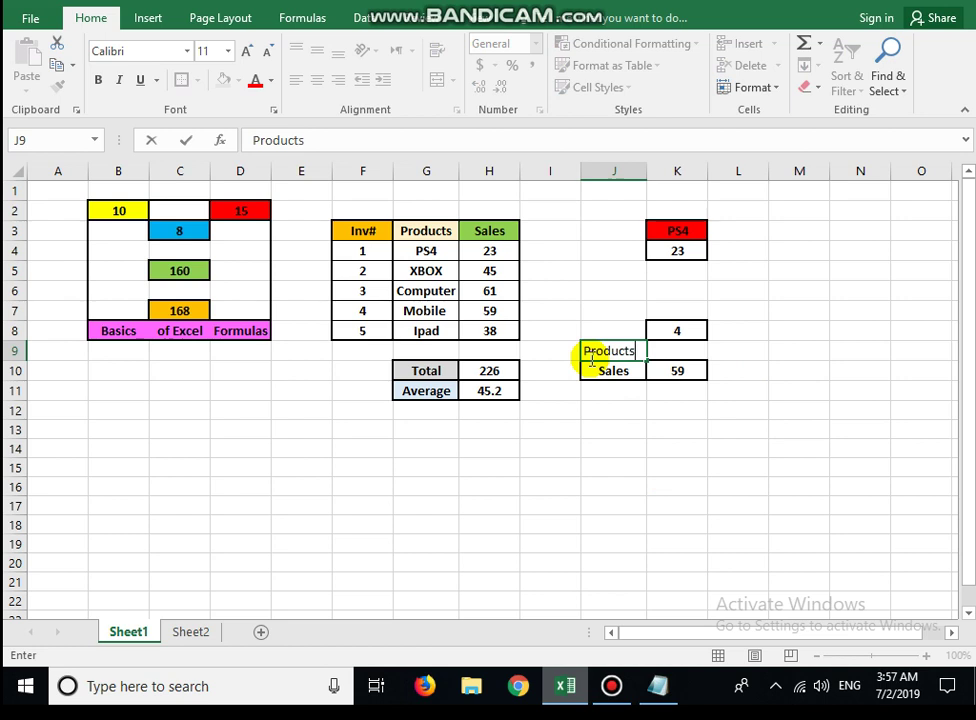
key("Tab")
left_click(590, 358)
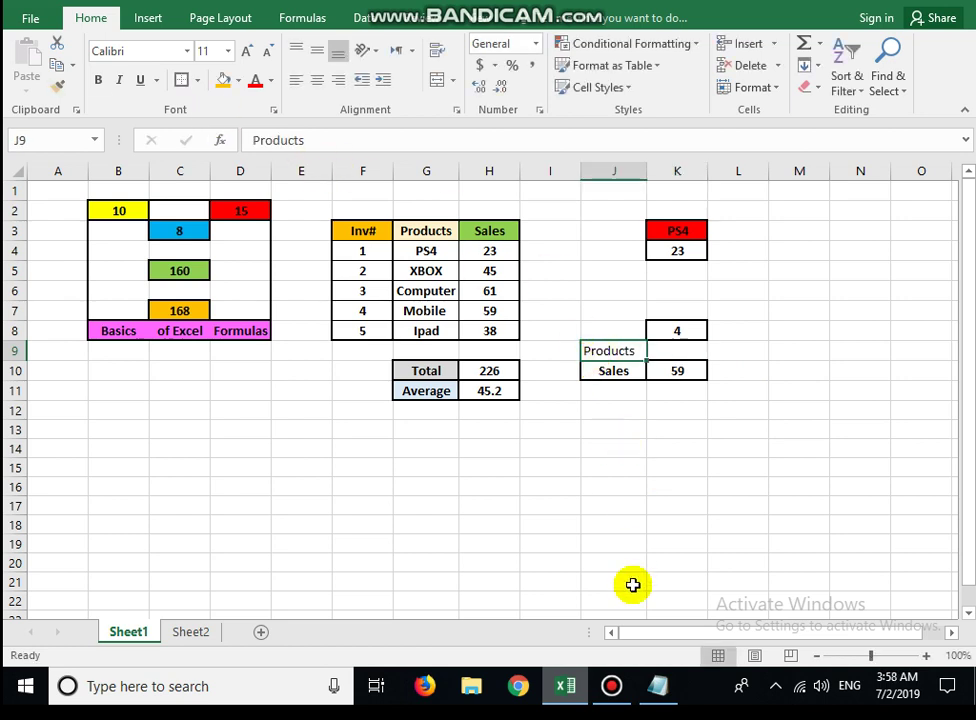
left_click(185, 80)
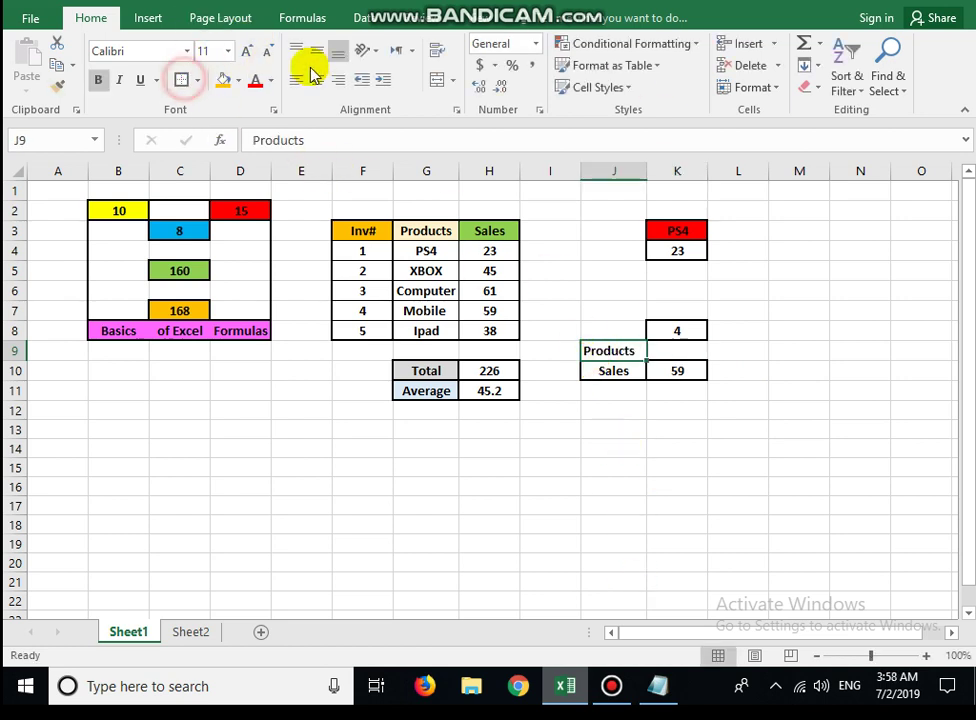
left_click(694, 350)
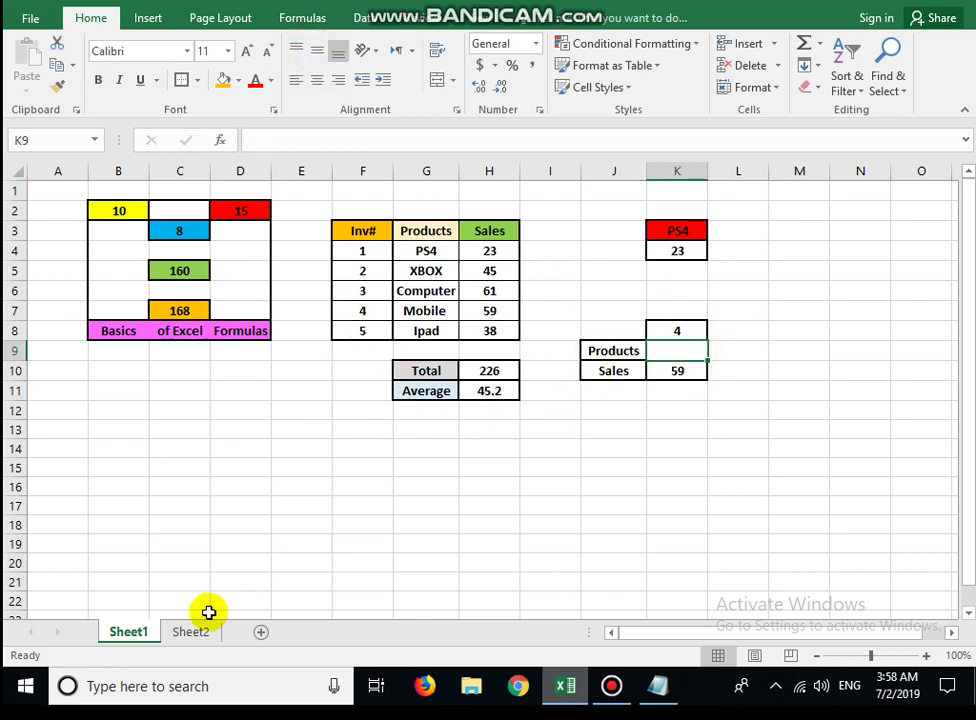
type("=")
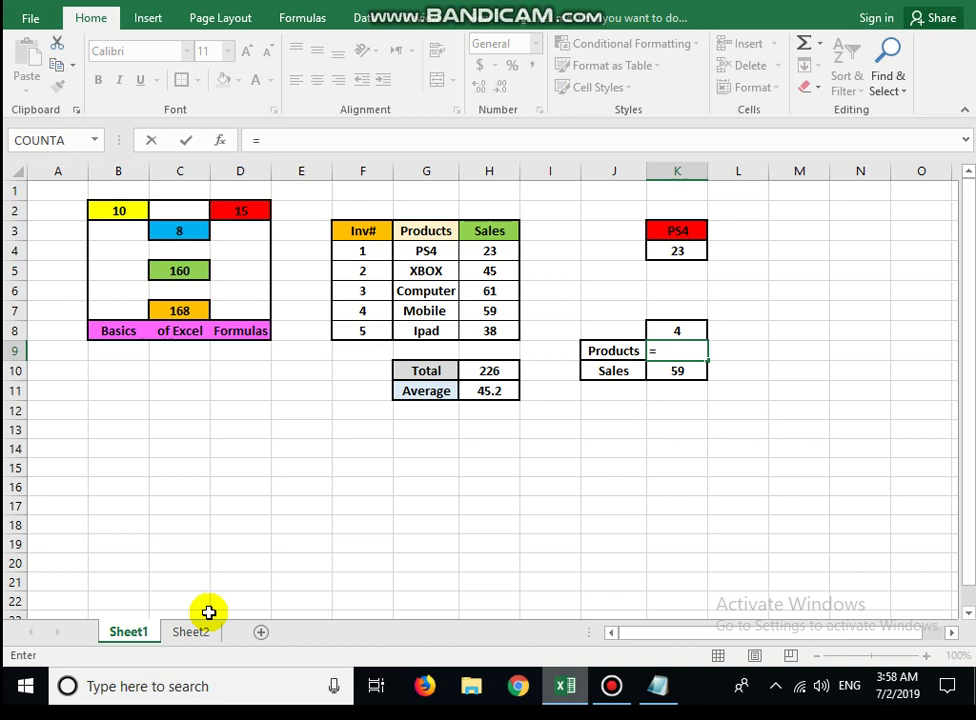
left_click(692, 372)
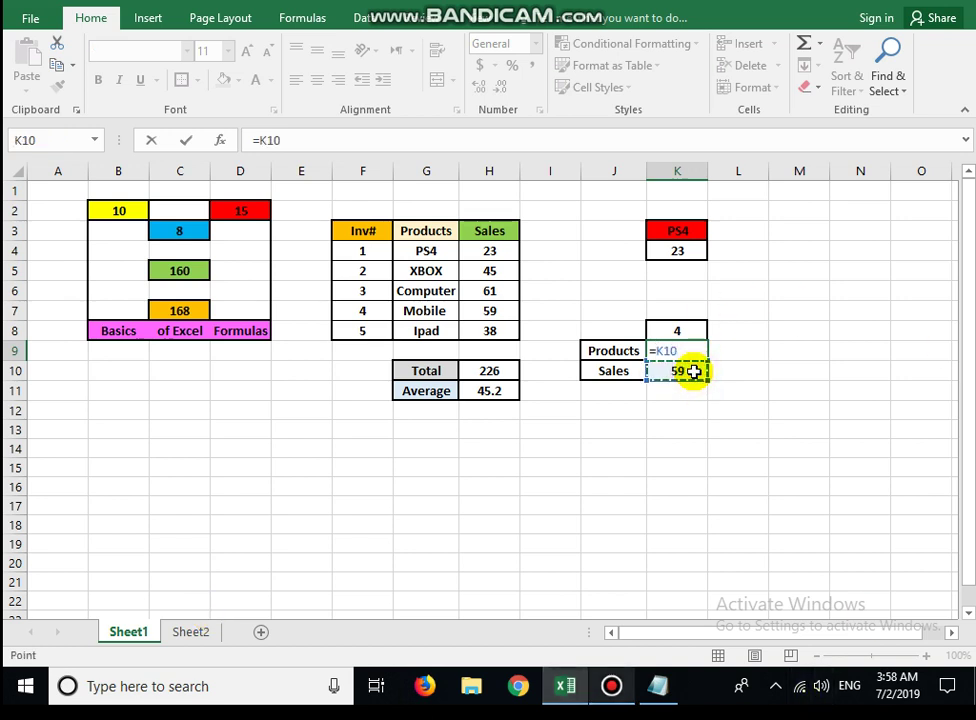
left_click(703, 412)
key("BackSpace")
key("BackSpace")
key("BackSpace")
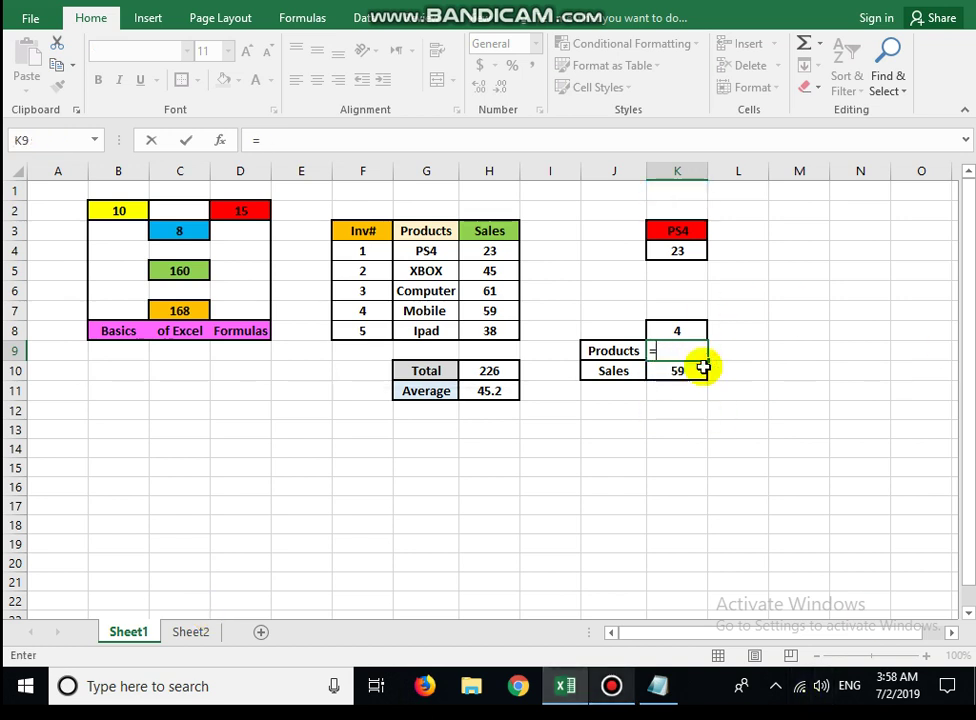
key("Escape")
left_click(697, 392)
left_click(693, 355)
left_click(696, 372)
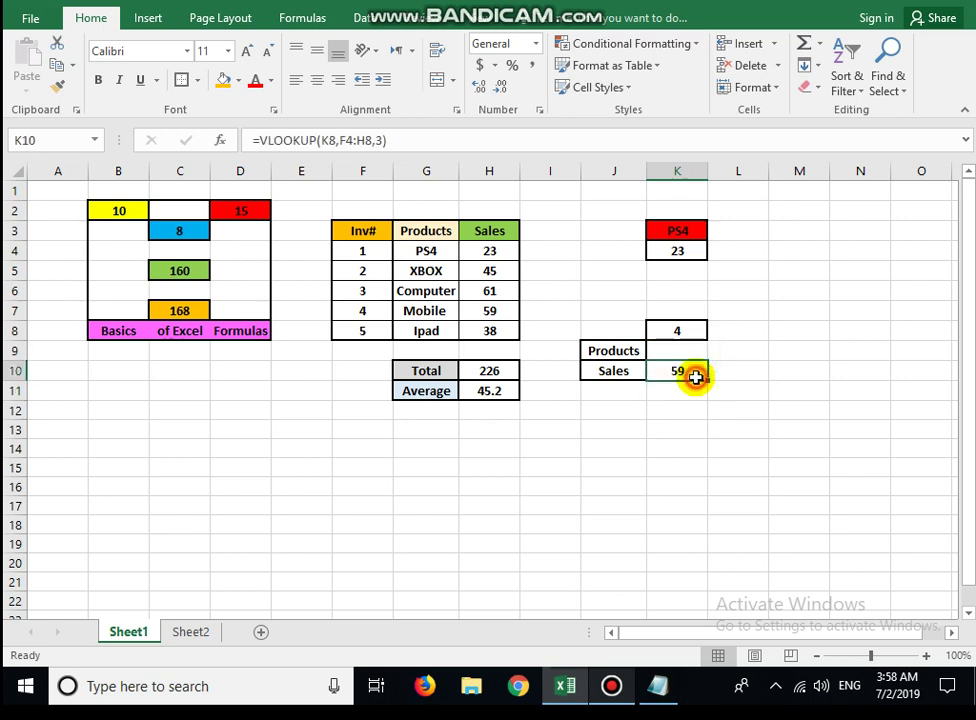
left_click_drag(389, 141, 255, 140)
right_click(258, 140)
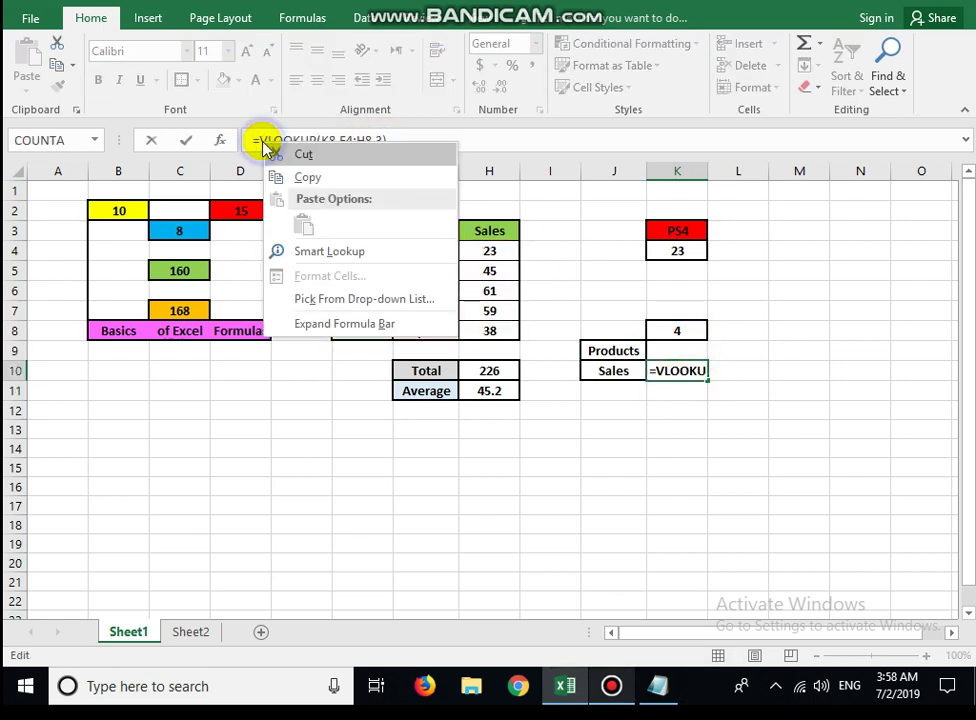
left_click(301, 178)
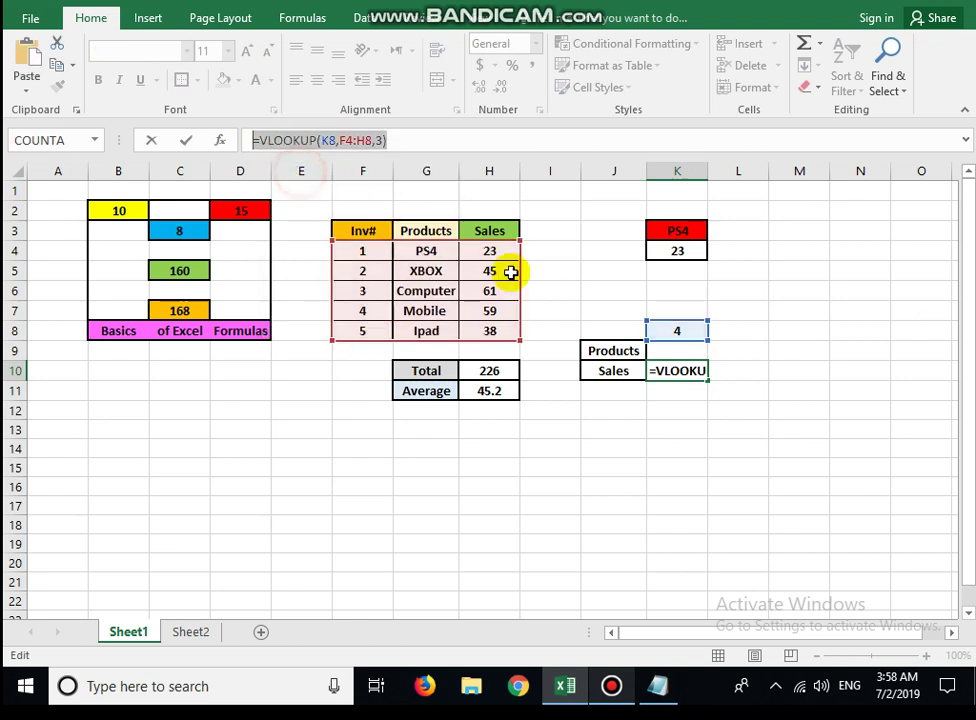
left_click(682, 352)
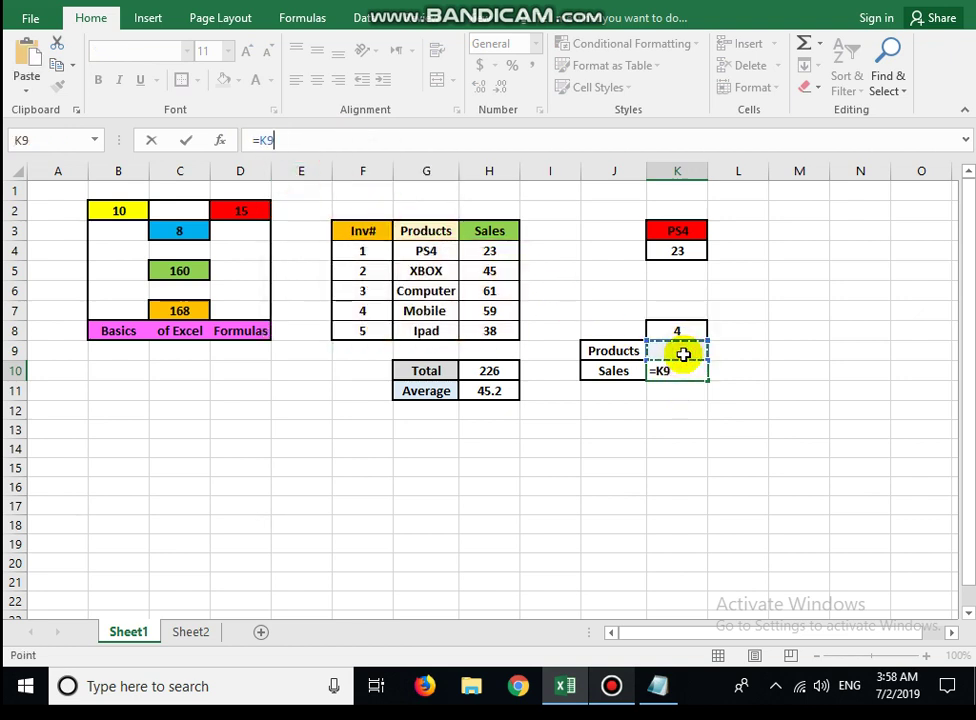
left_click(22, 62)
type("=VLOOKUP(K8,F4:H8,3)")
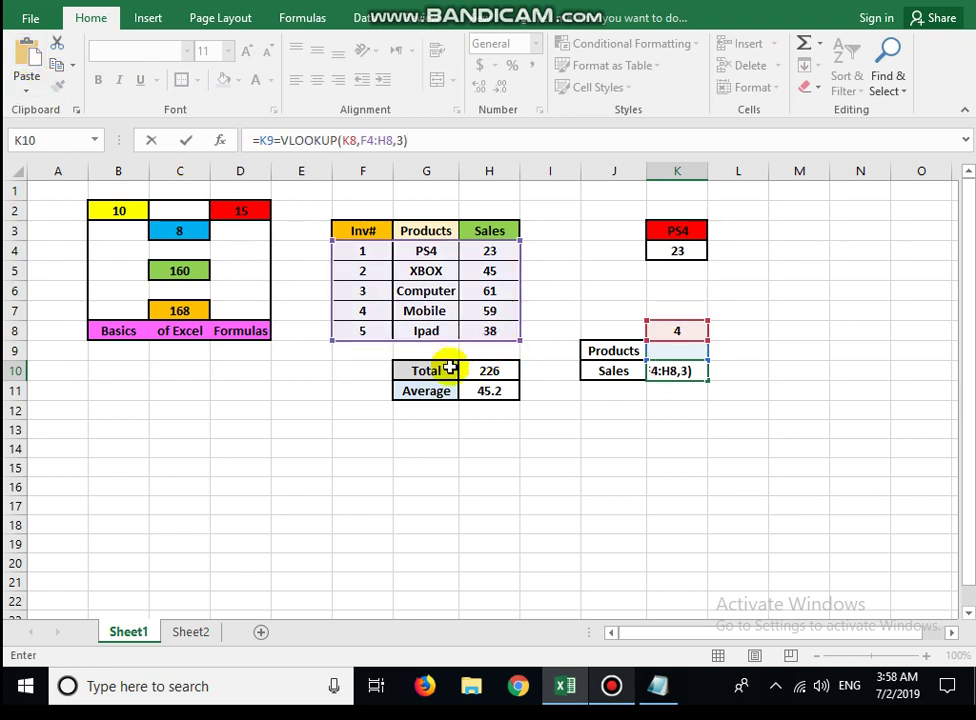
key("Return")
left_click(677, 350)
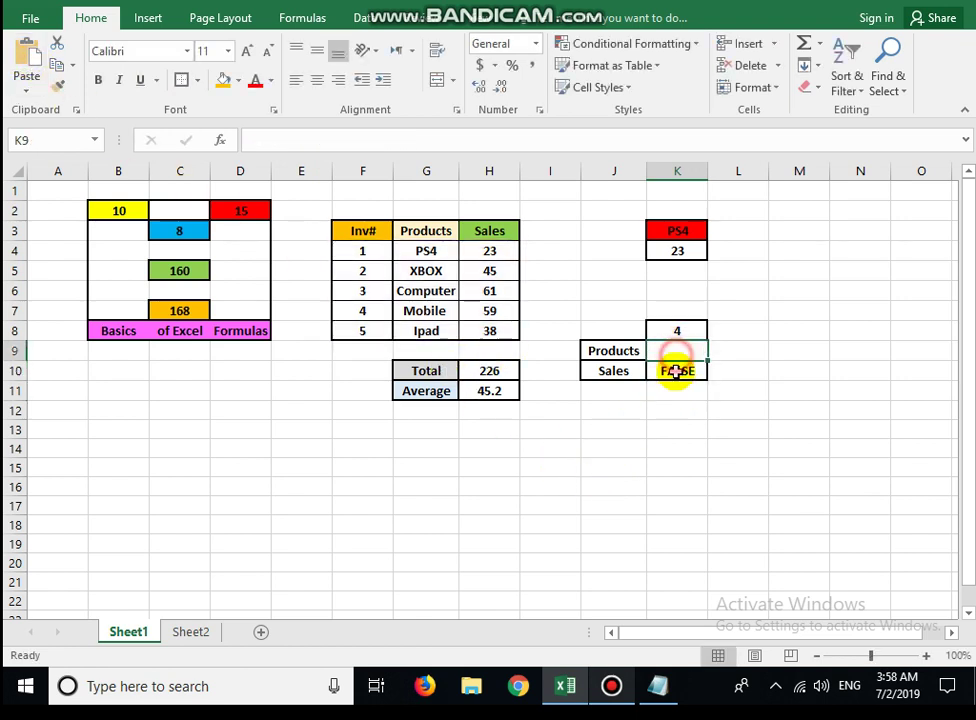
left_click(676, 371)
key("F2")
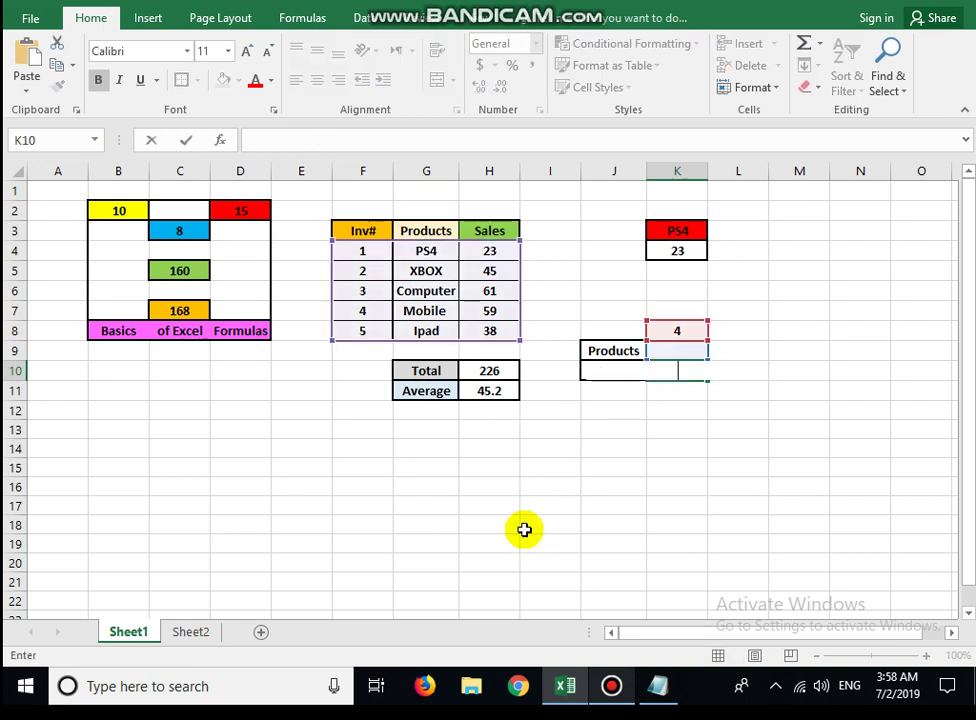
type("=VLOOK")
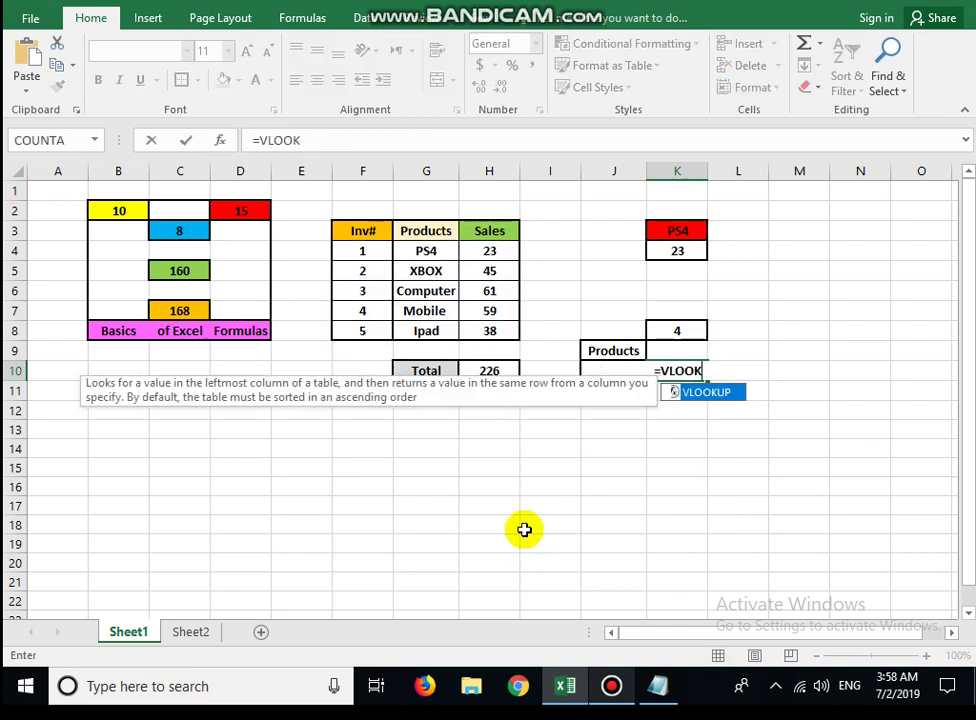
type("UP(")
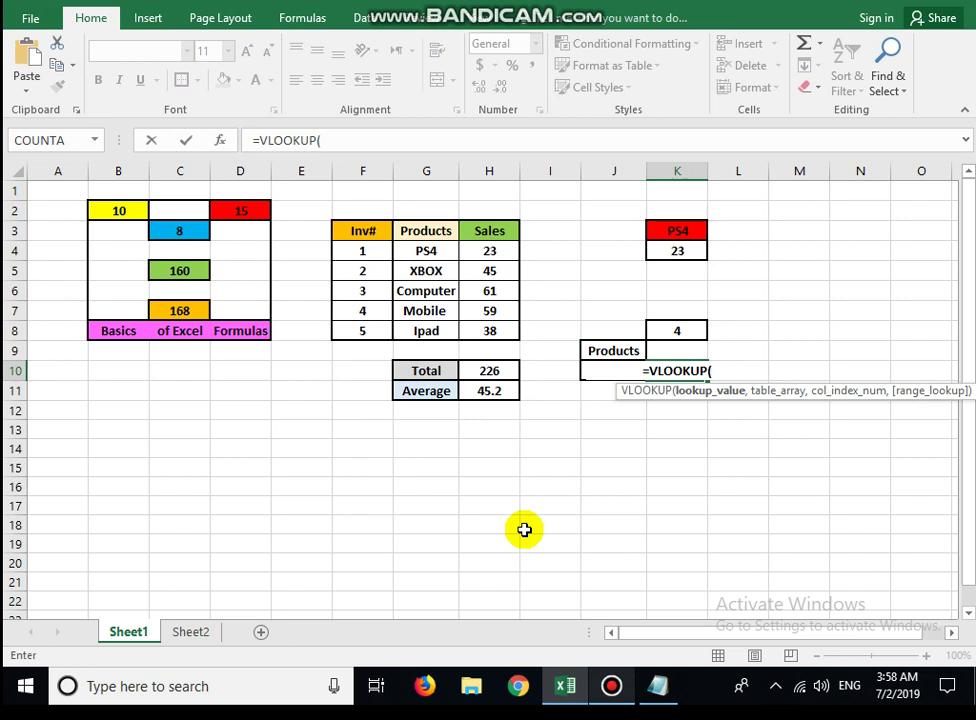
left_click(680, 329)
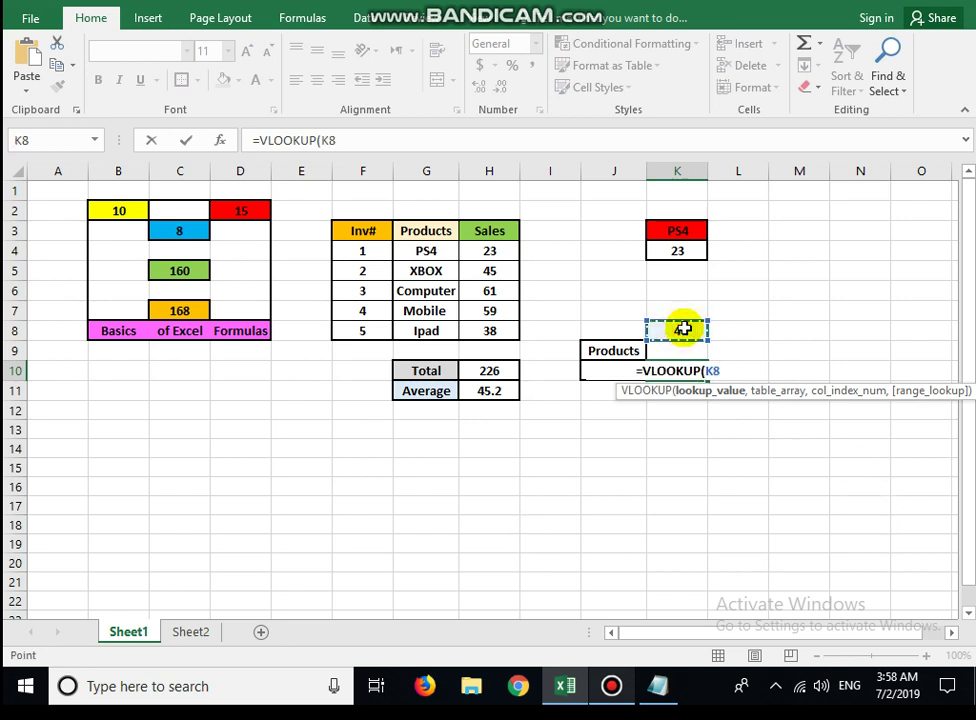
type(",")
mouse_move(365, 252)
left_mouse_down()
mouse_move(495, 297)
mouse_move(487, 330)
left_mouse_up()
type(",")
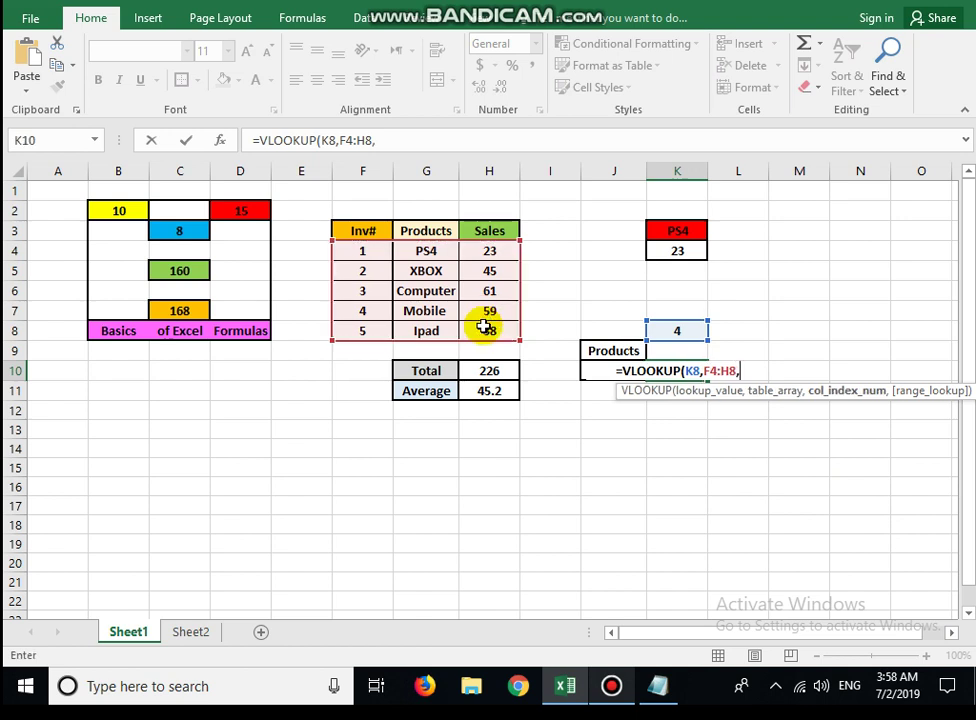
type("3)")
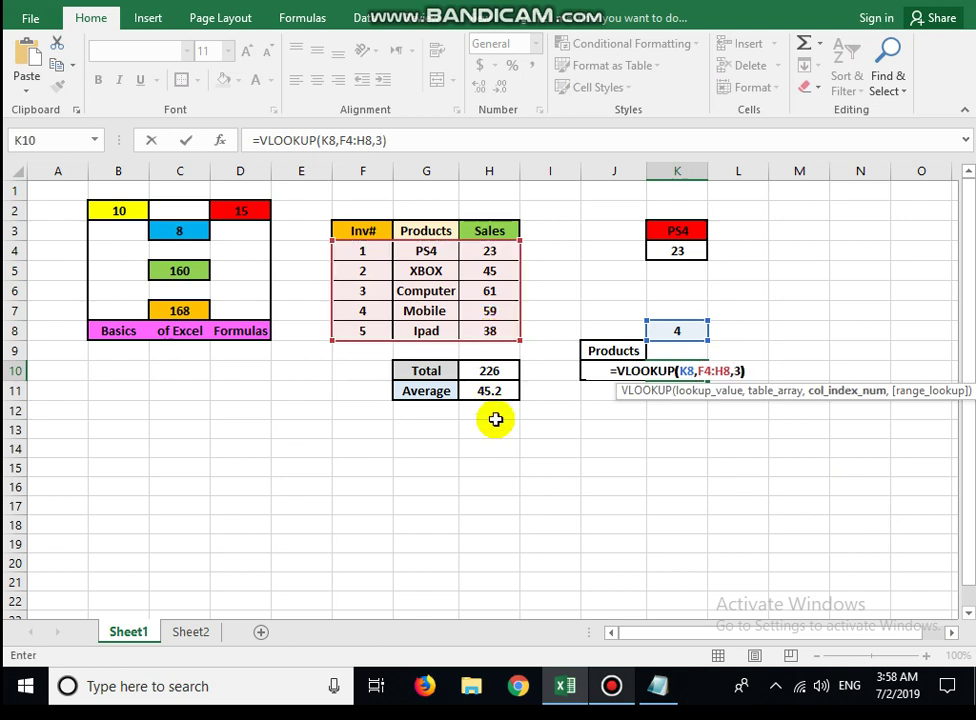
key("Return")
key("Up")
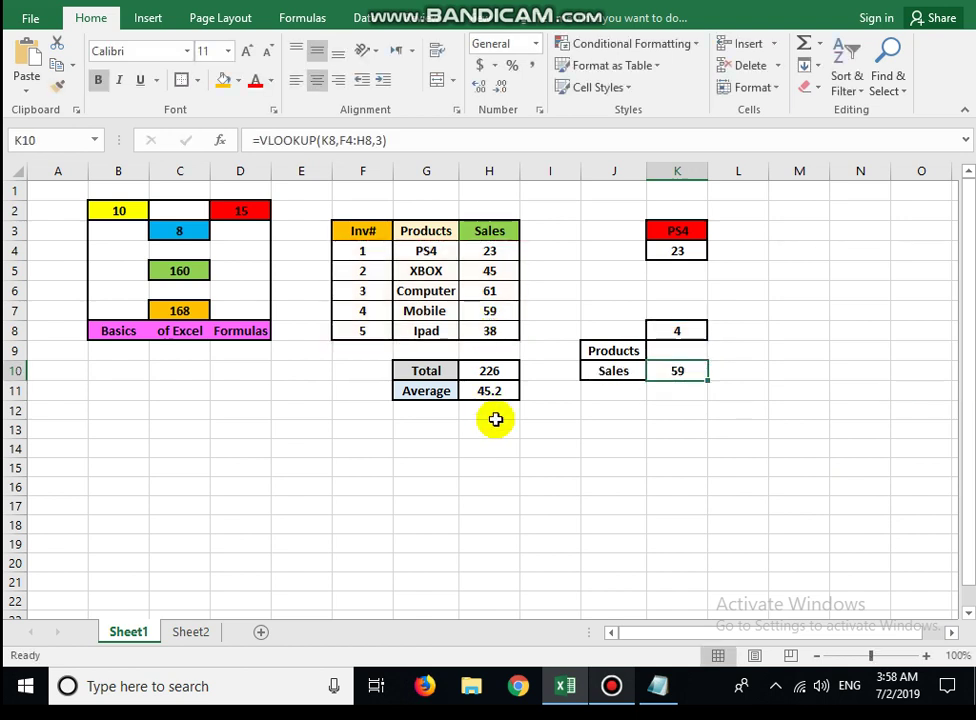
key("Up")
- Enter =VLOOKUP(K8,F4:H8,2) in K9 so invoice 4 returns Mobile
type("=")
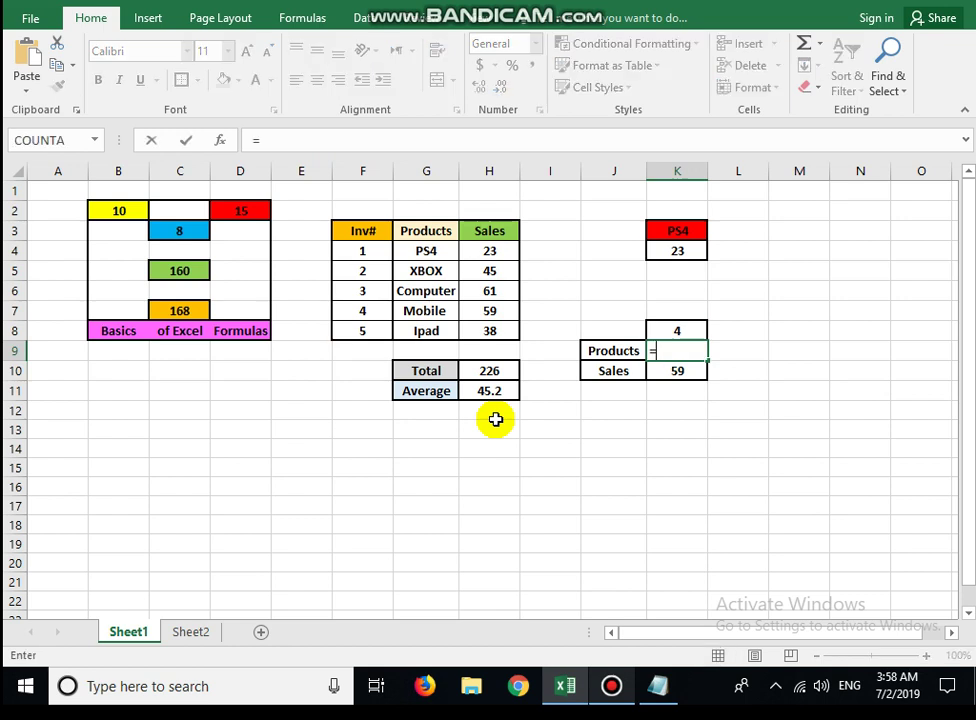
type("VLO")
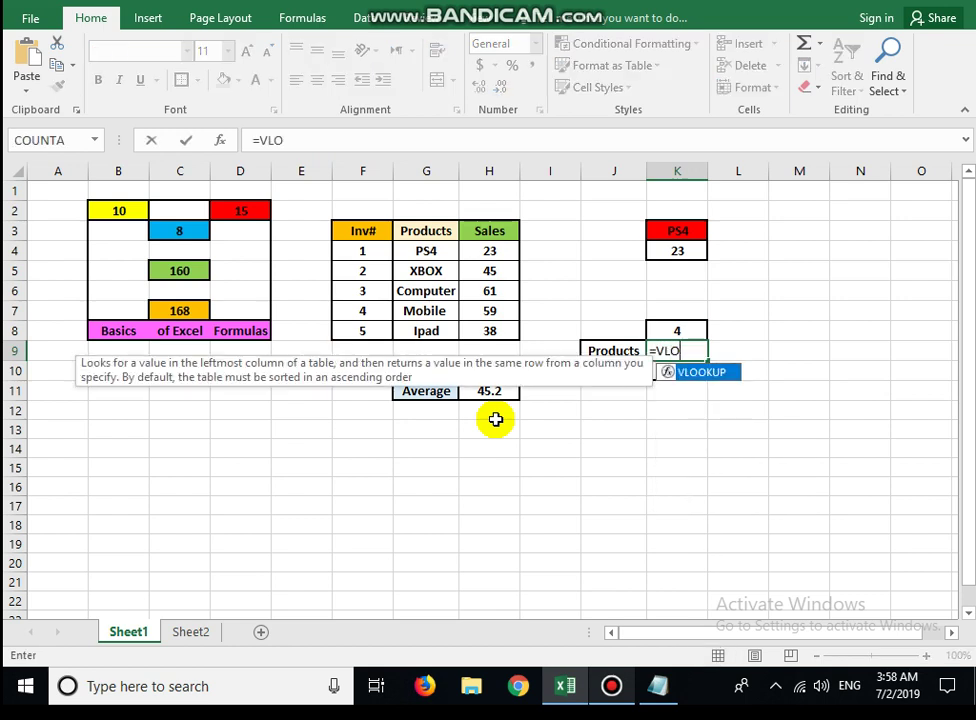
type("OKUP(")
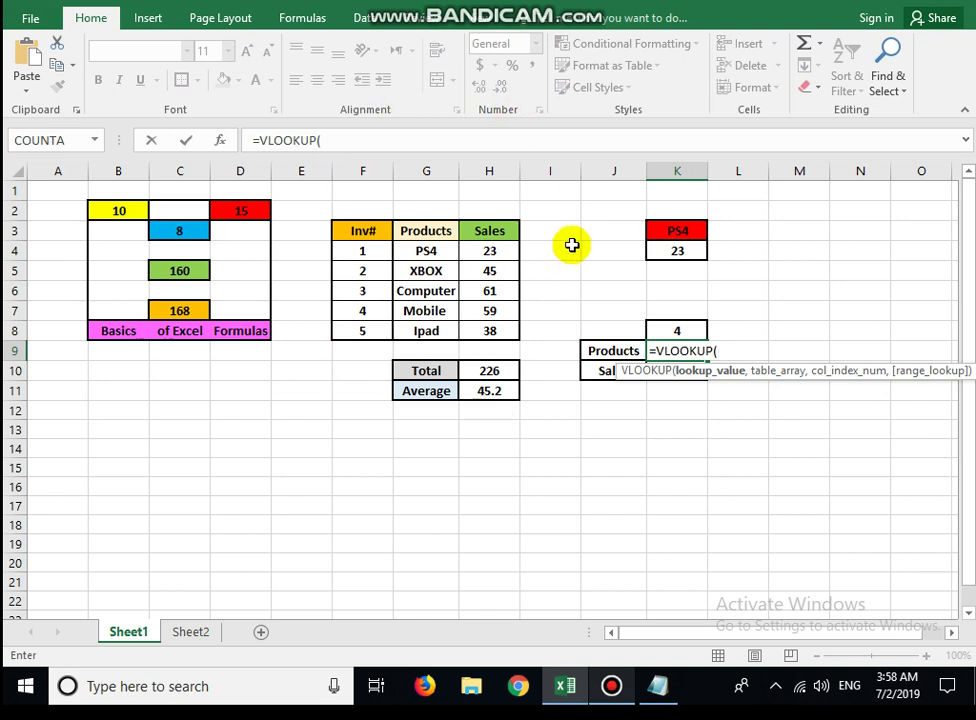
left_click(656, 331)
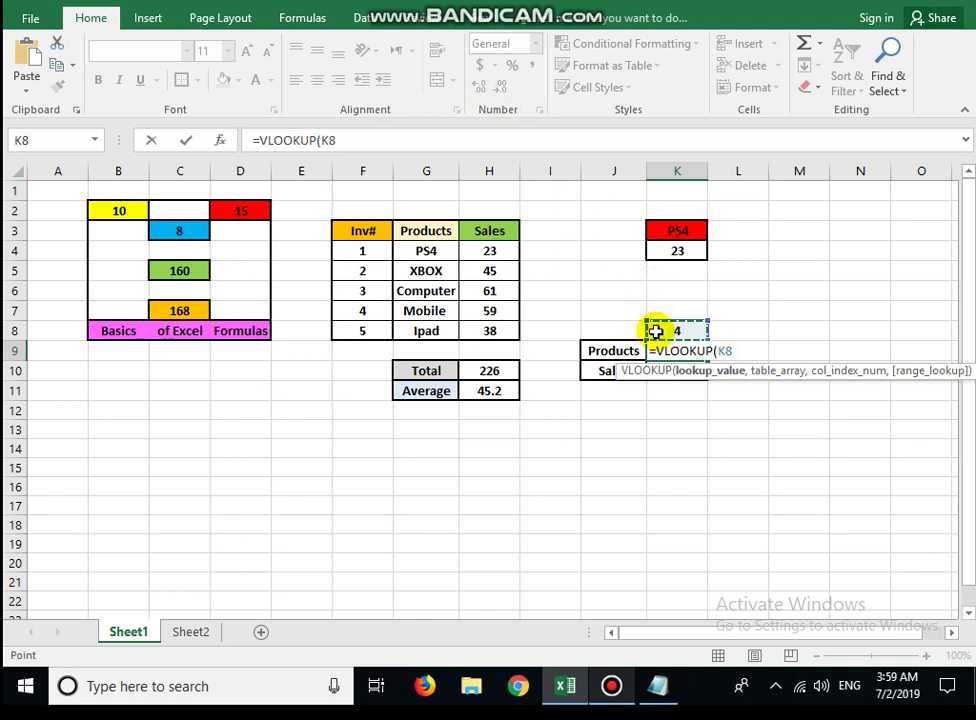
type(",")
left_click_drag(384, 251, 488, 331)
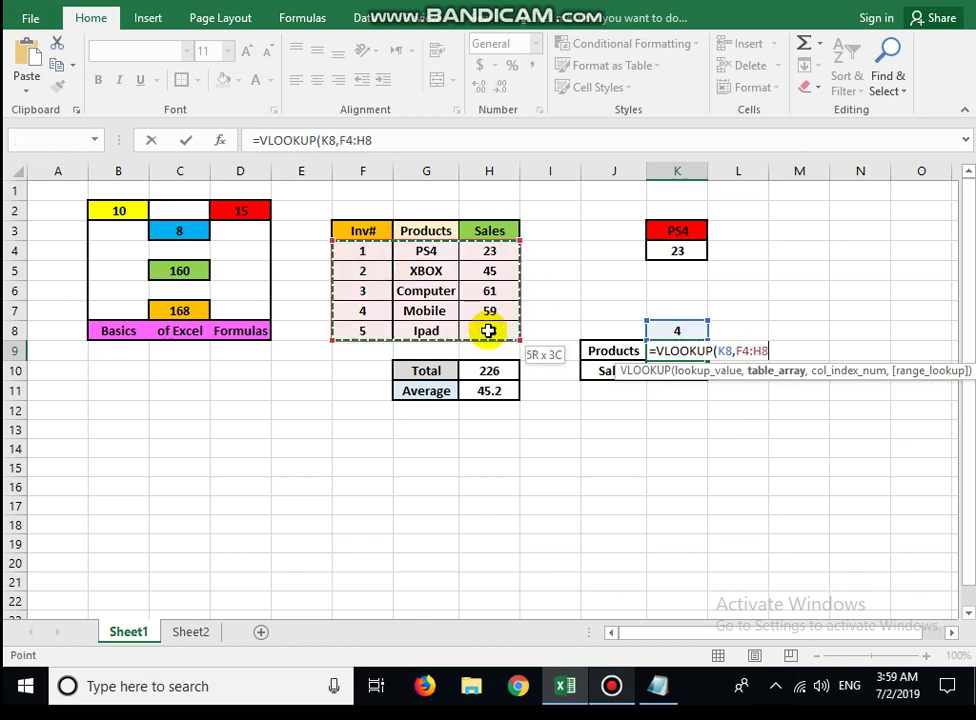
type(",2")
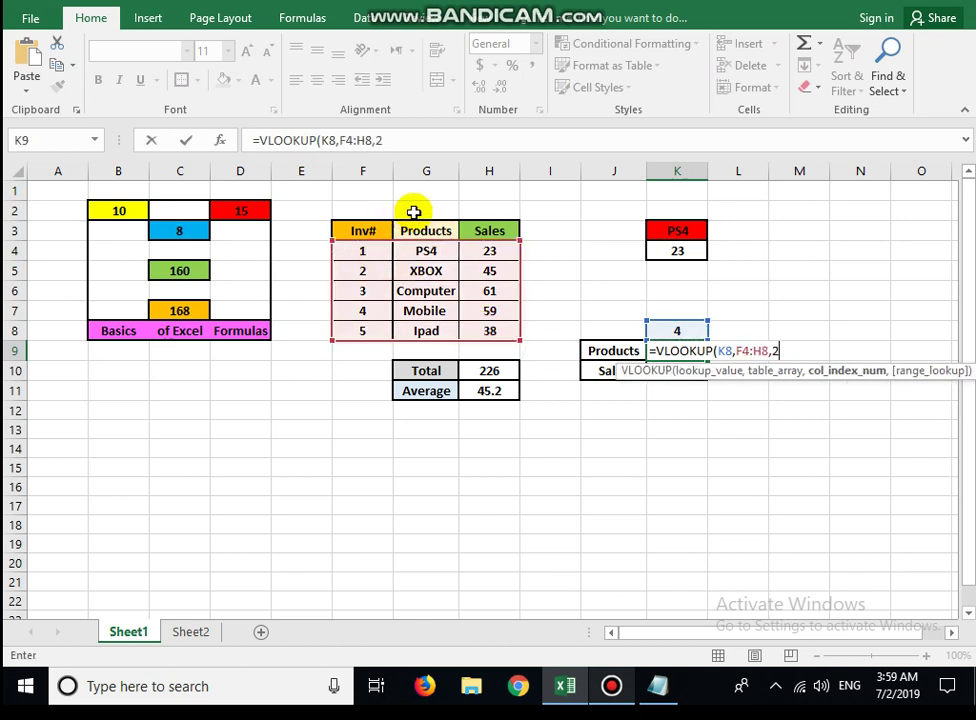
key("Return")
key("Up")
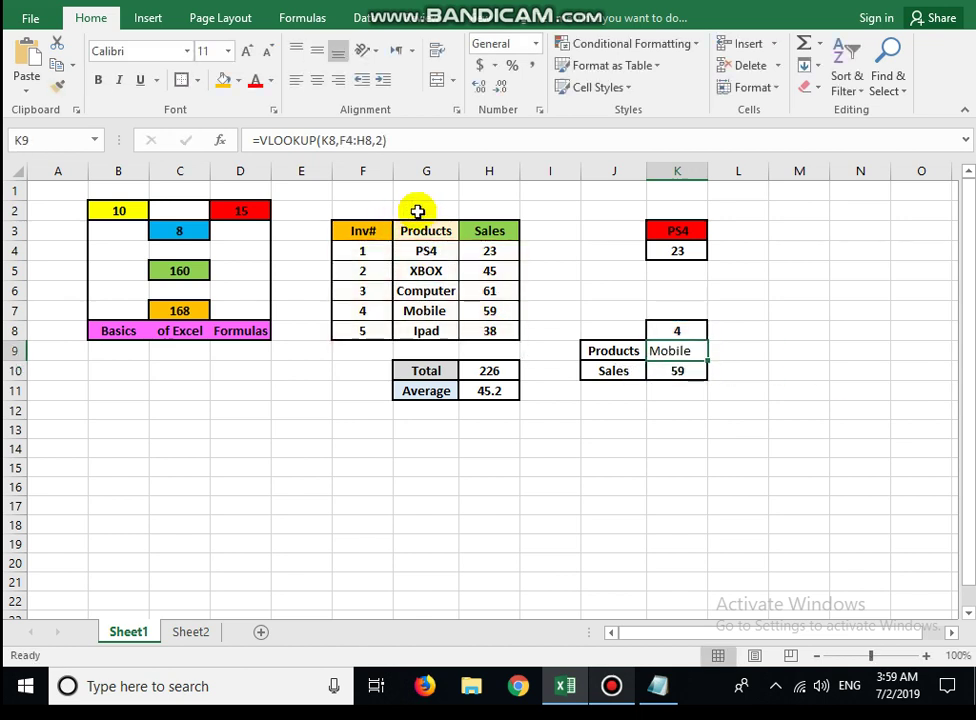
- Bold and centre the Mobile result, and give the Products label in J9 a light blue fill
left_click(98, 80)
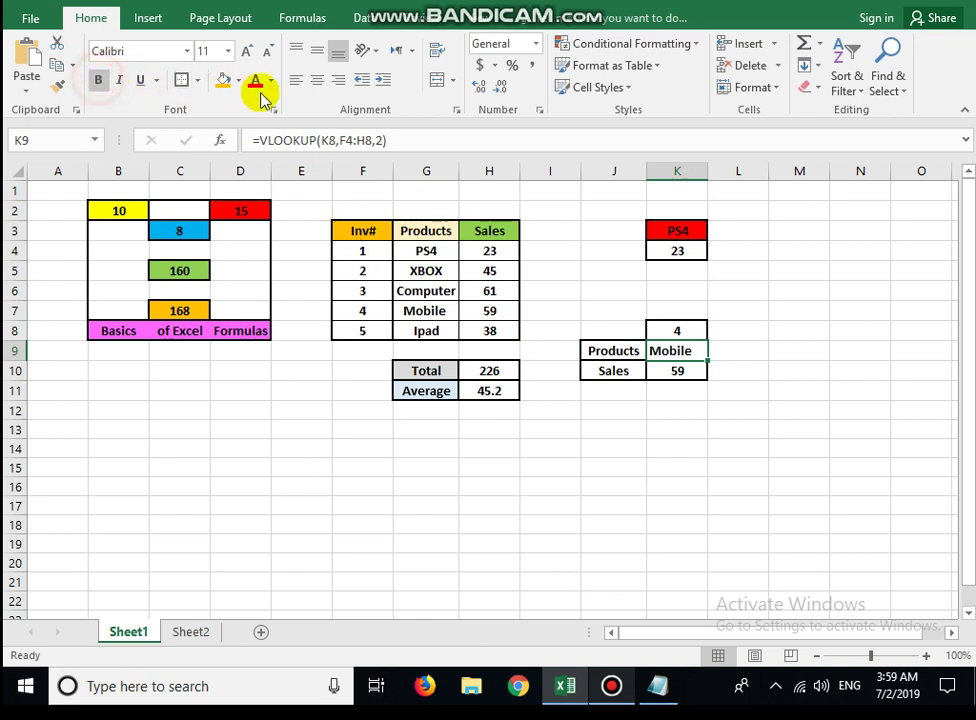
left_click(316, 80)
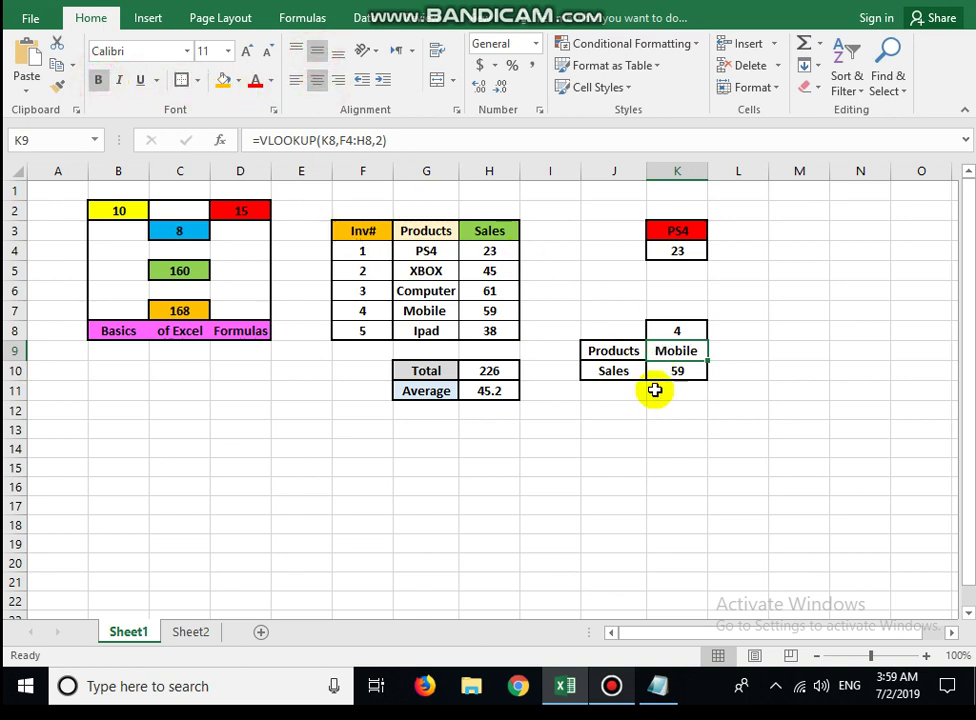
left_click(616, 350)
left_click(238, 80)
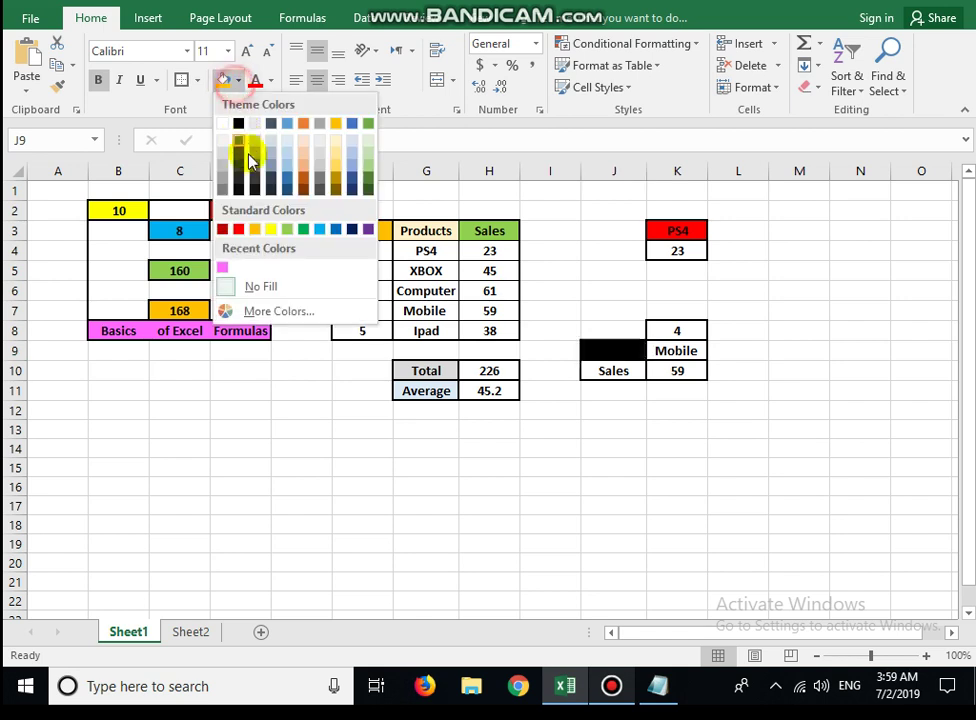
left_click(335, 172)
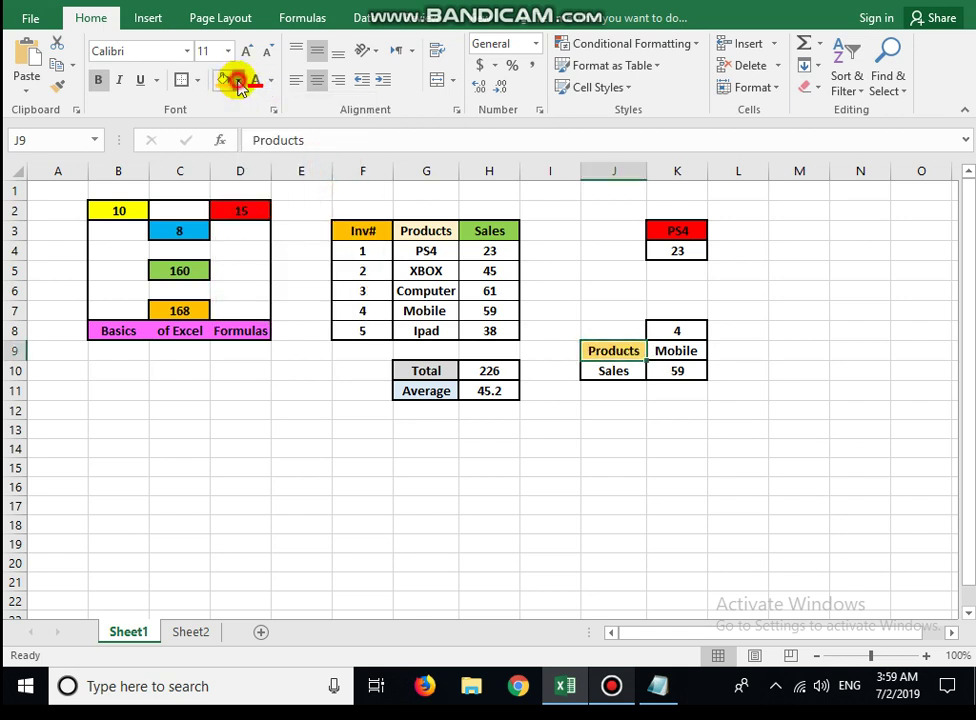
left_click(238, 80)
left_click(355, 153)
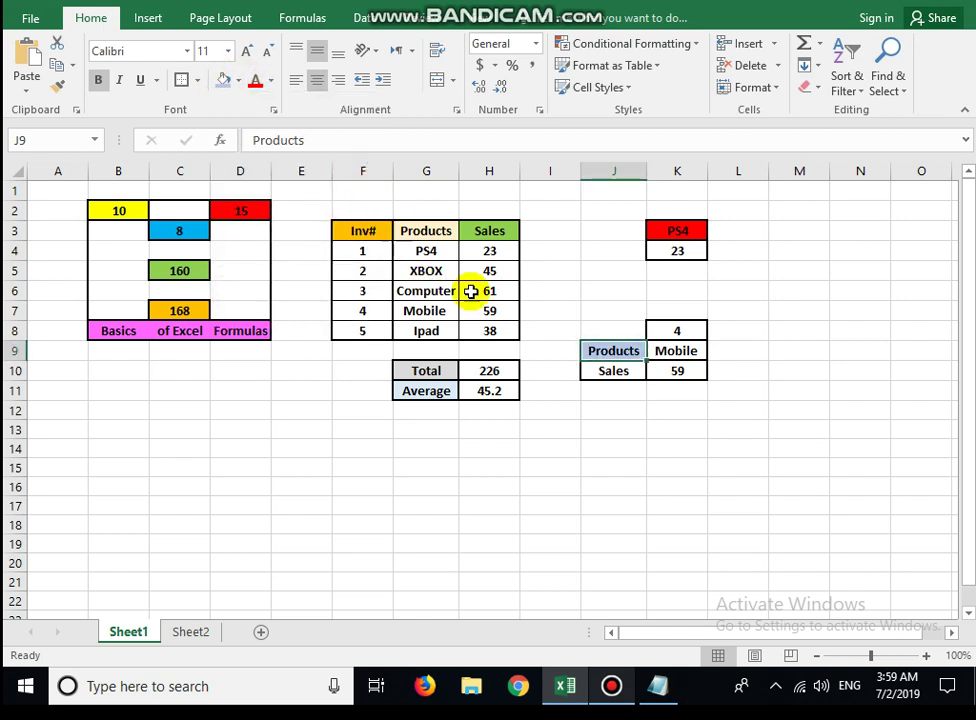
- Fill the Sales label in J10 with green
left_click(597, 372)
left_click(229, 81)
left_click(238, 81)
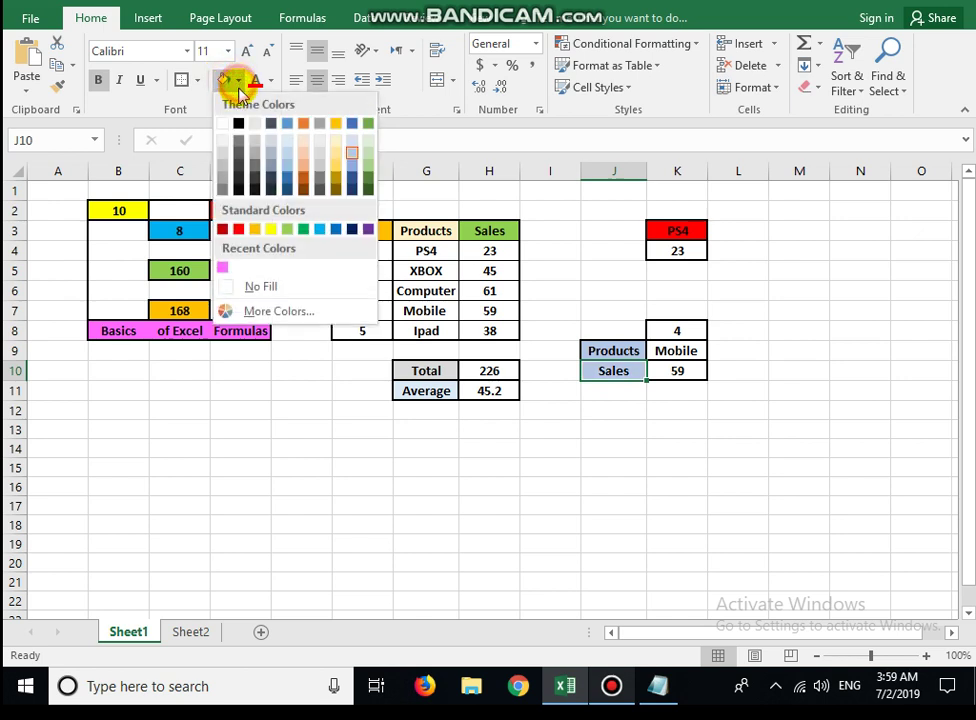
left_click(367, 170)
left_click(540, 421)
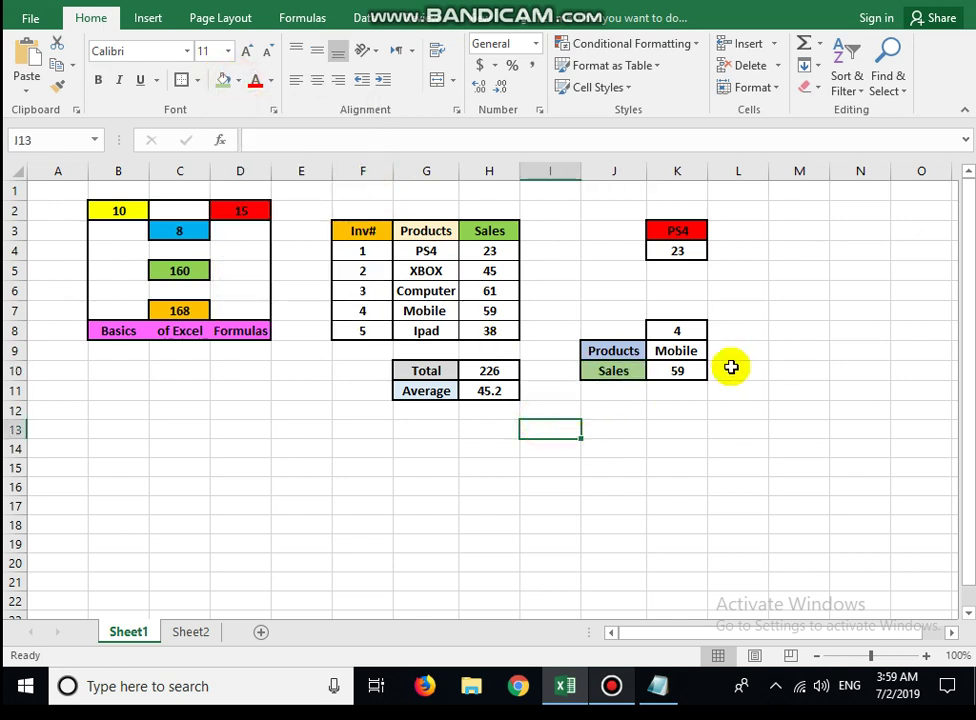
- Change the invoice number in K8 to 5
left_click(680, 348)
left_click(680, 333)
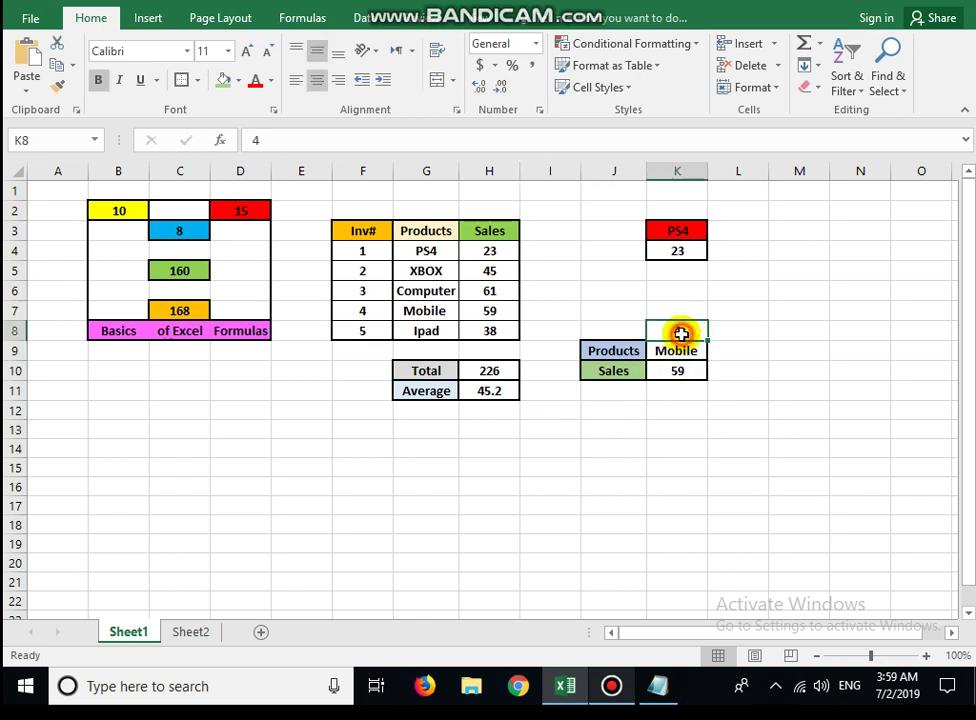
type("5")
key("Return")
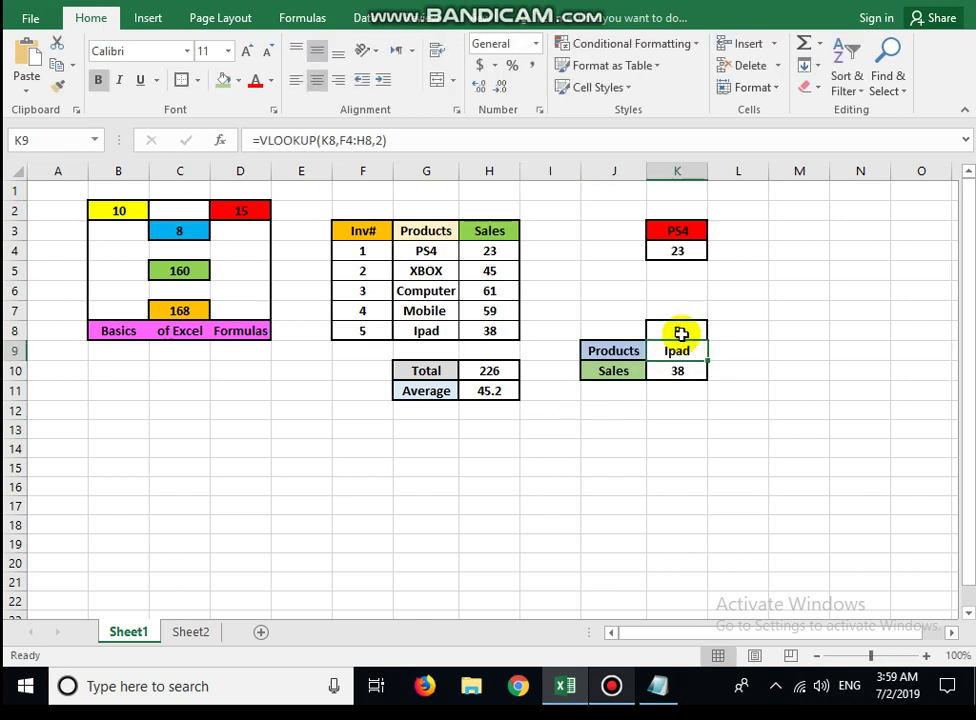
- Re-enter =VLOOKUP(K8,F4:H8,2) in K9 so invoice 5 returns Ipad
key("BackSpace")
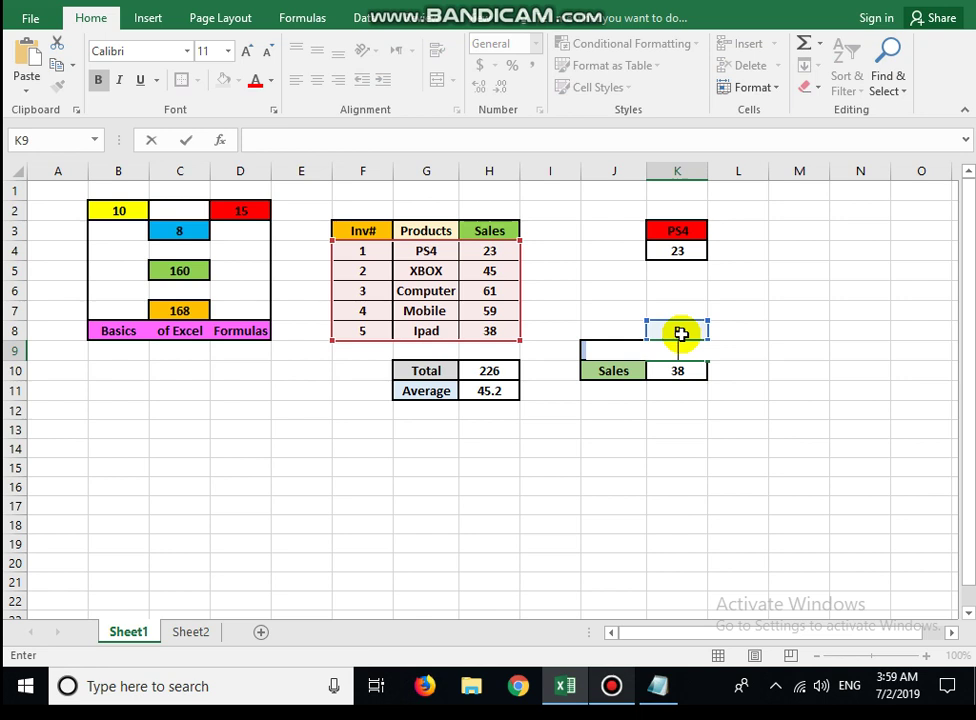
type("=VLOOKUP")
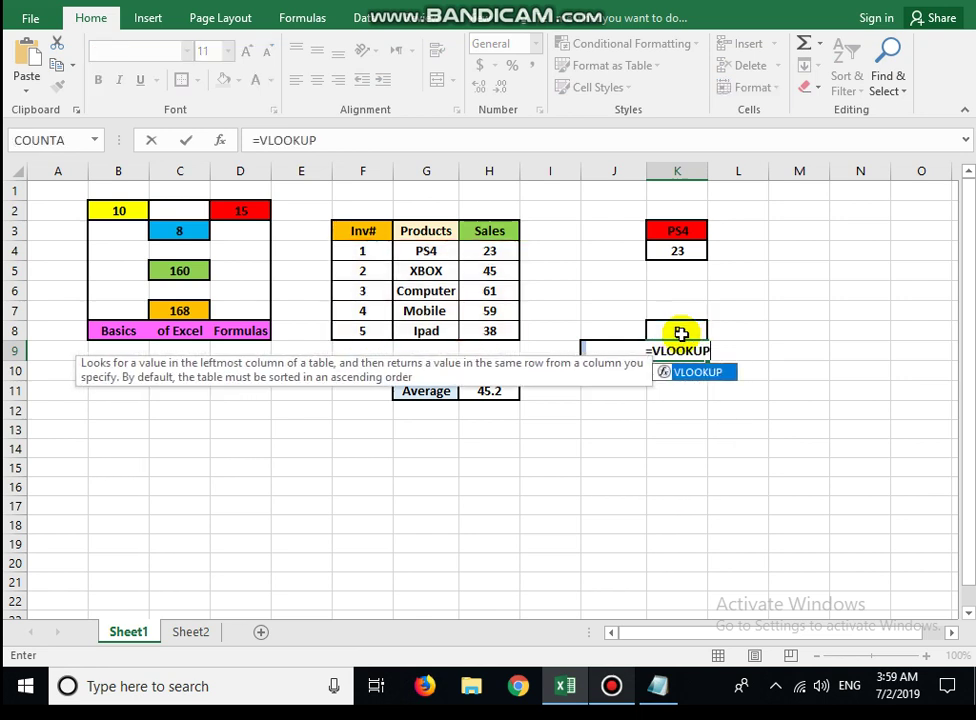
type("(")
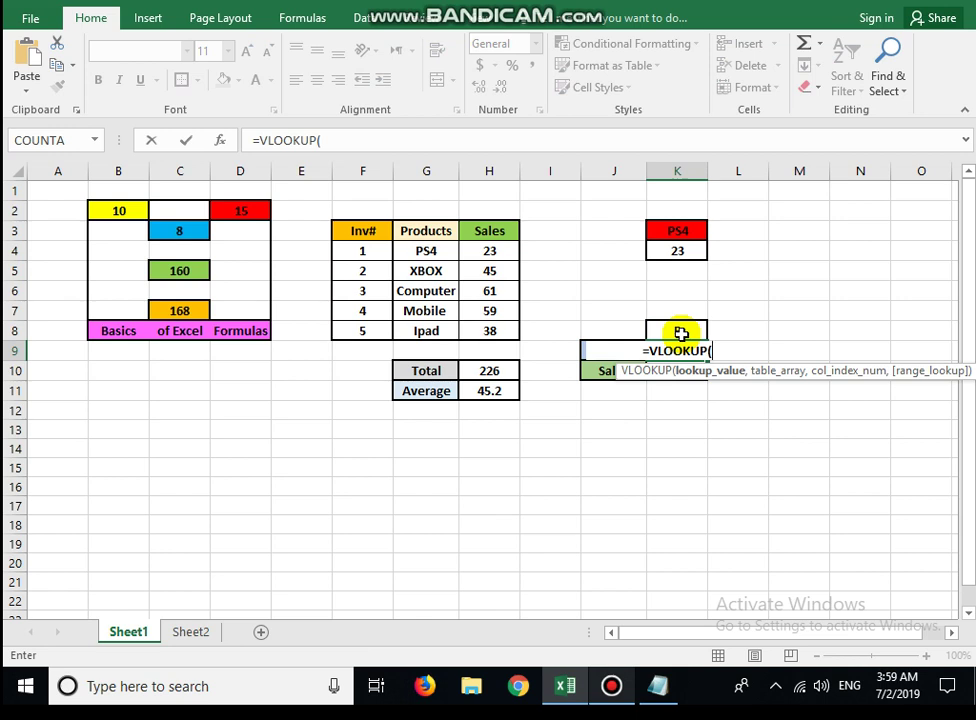
left_click(680, 333)
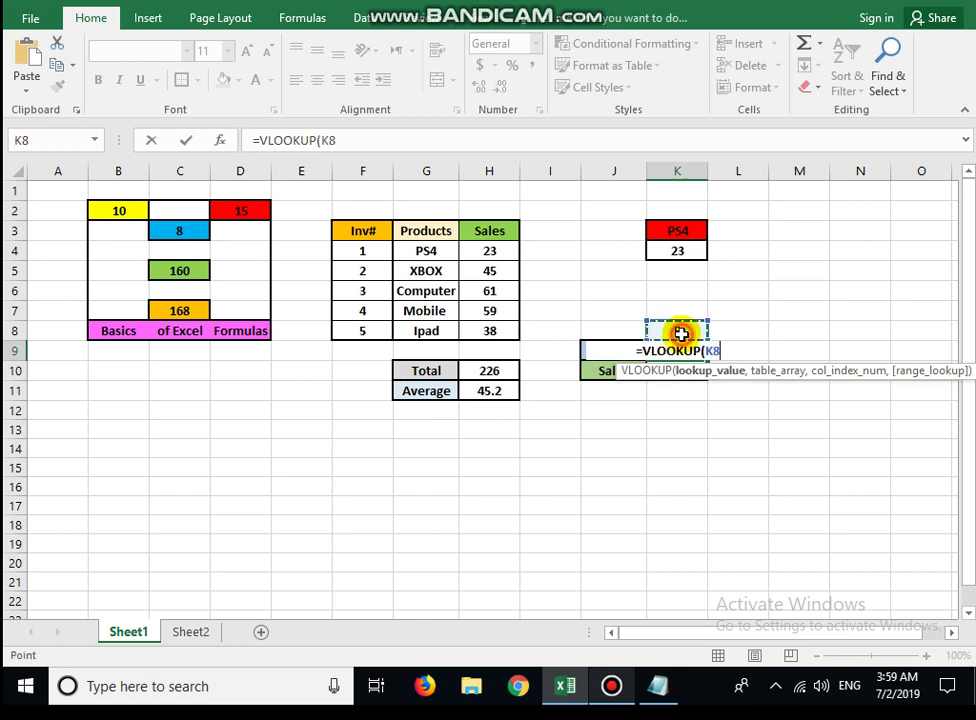
type(",")
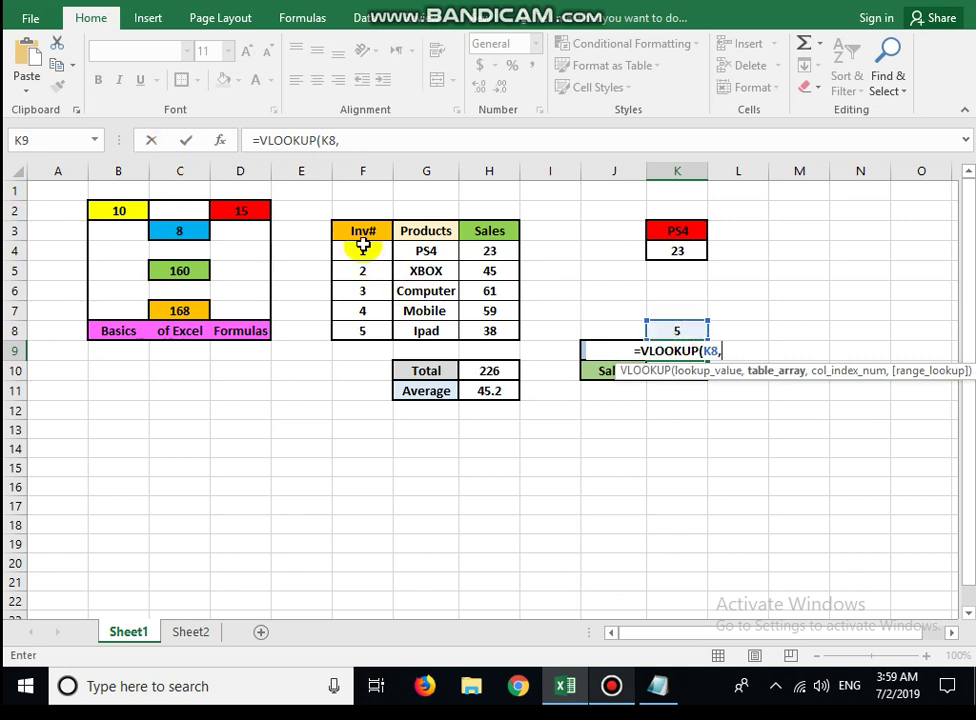
left_click_drag(364, 248, 481, 330)
type(",")
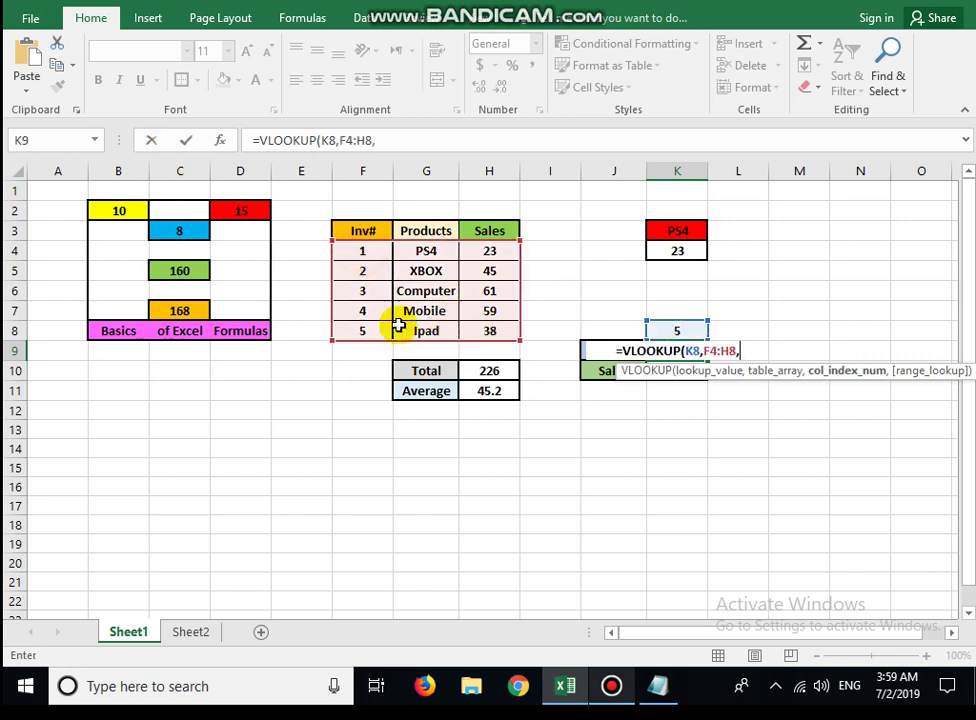
type("2)")
key("Return")
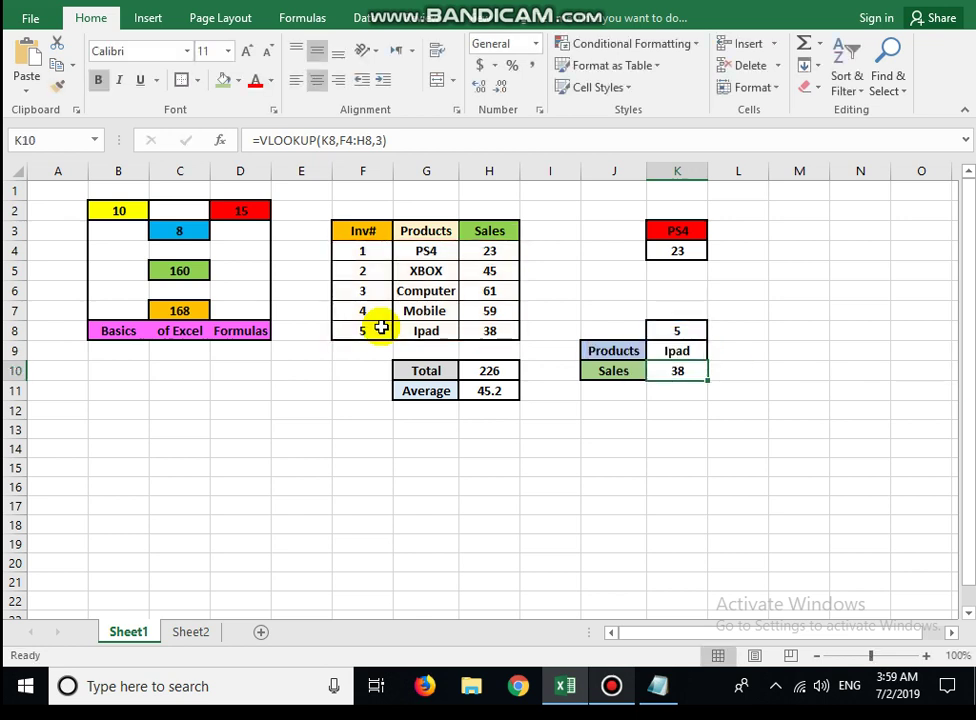
key("Up")
key("Up")
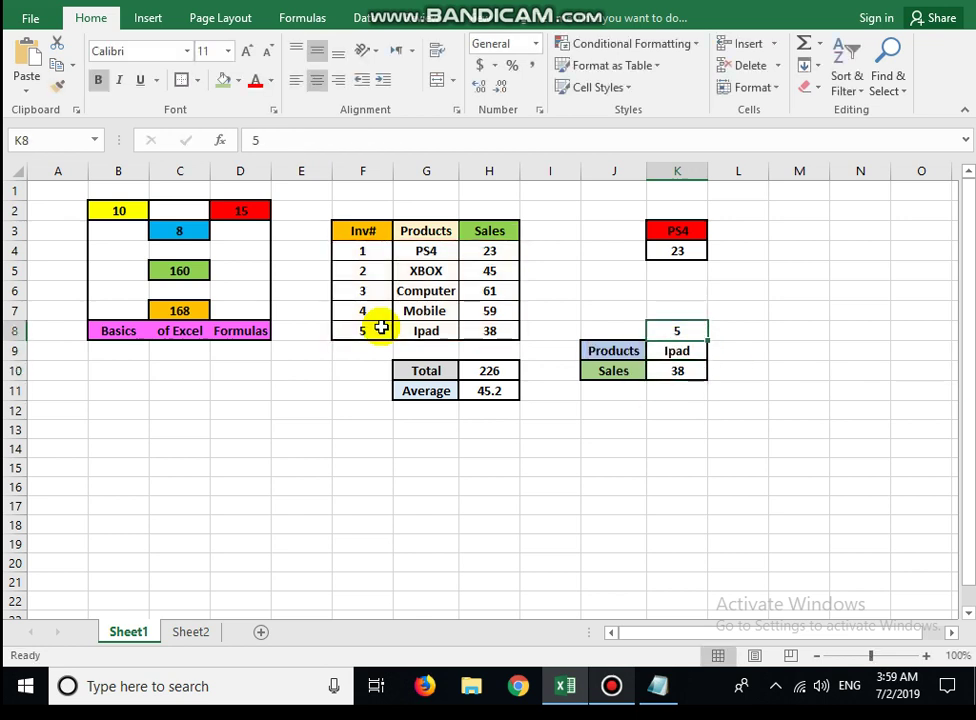
key("BackSpace")
type("3")
- Commit invoice 3, autofit column K to fit Computer, then set the invoice number to 1
key("Return")
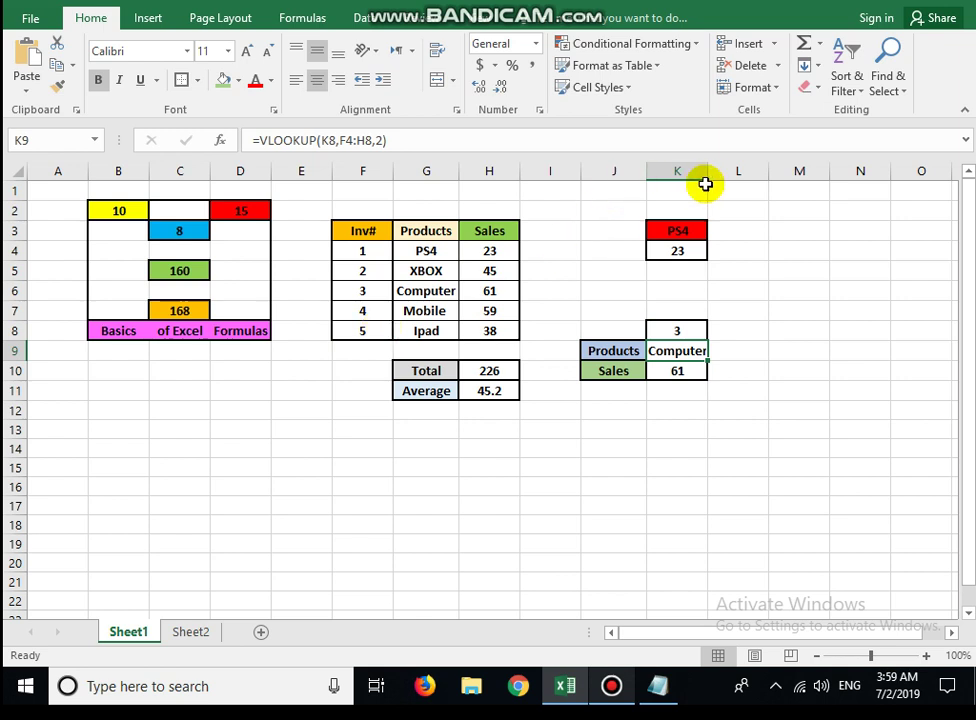
double_click(706, 176)
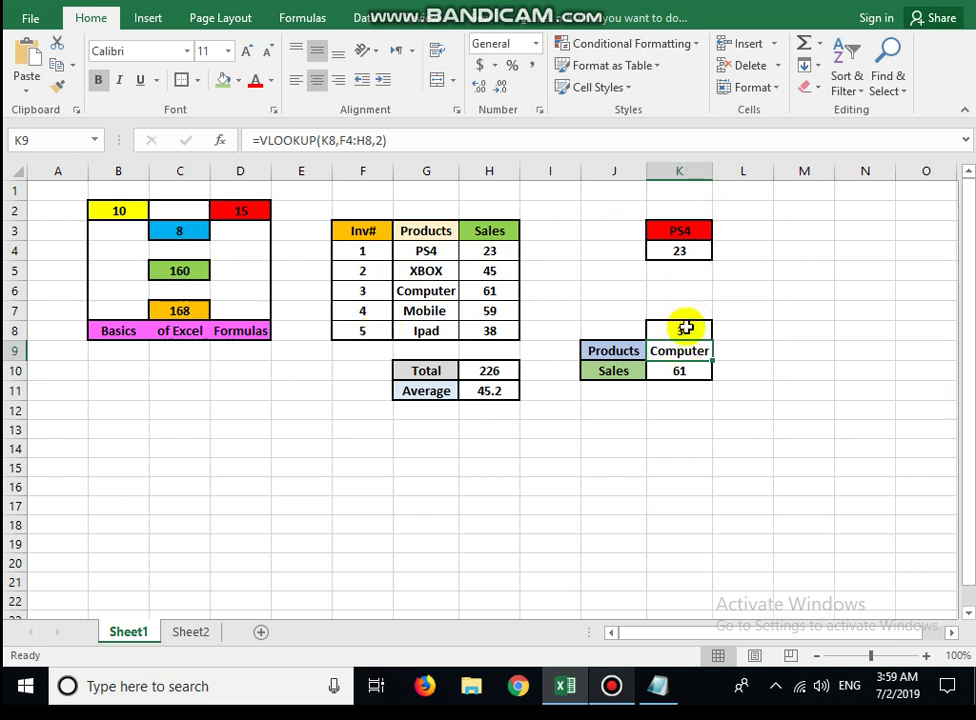
left_click(684, 328)
type("1")
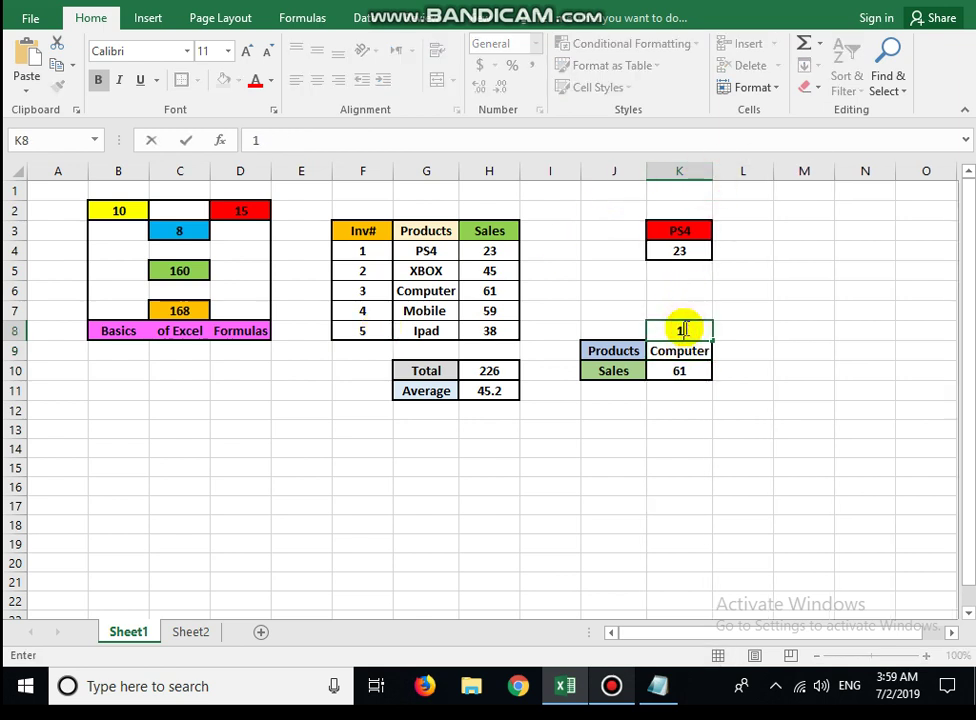
key("Return")
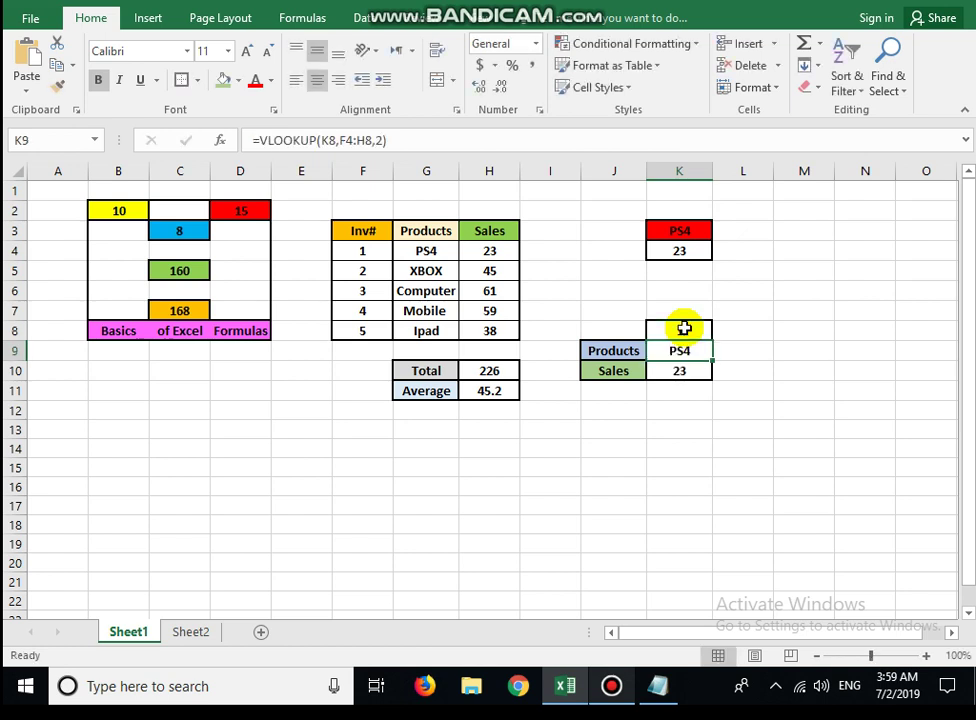
- Review the SUMIF and lookup formulas in K4, K8 and K10, then return to the Notepad notes
key("Right")
key("Down")
key("Left")
key("Down")
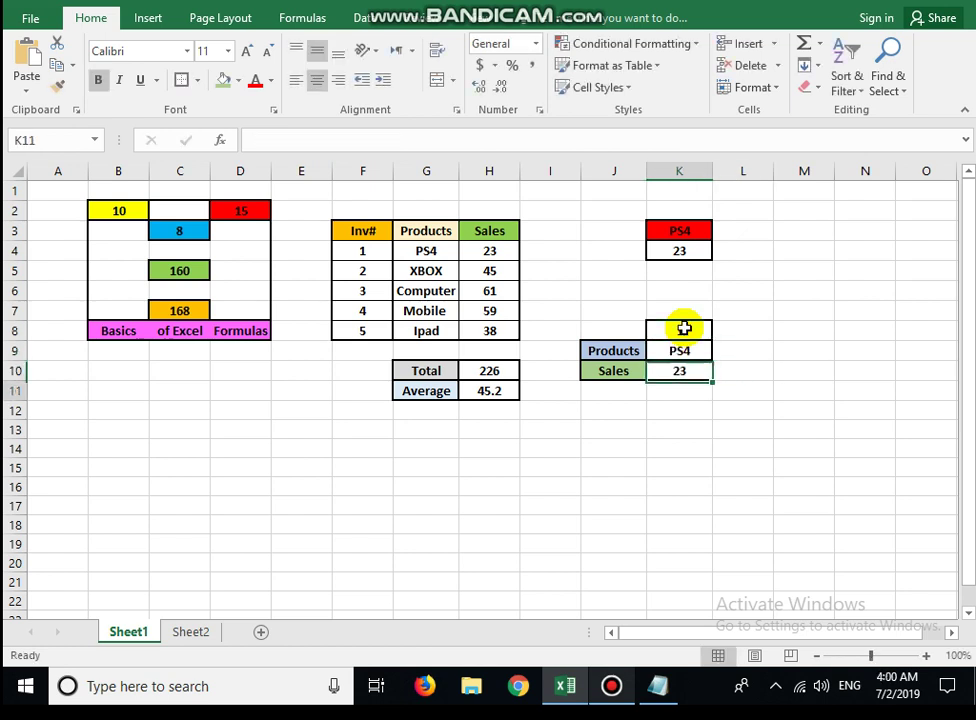
left_click(630, 250)
left_click(673, 258)
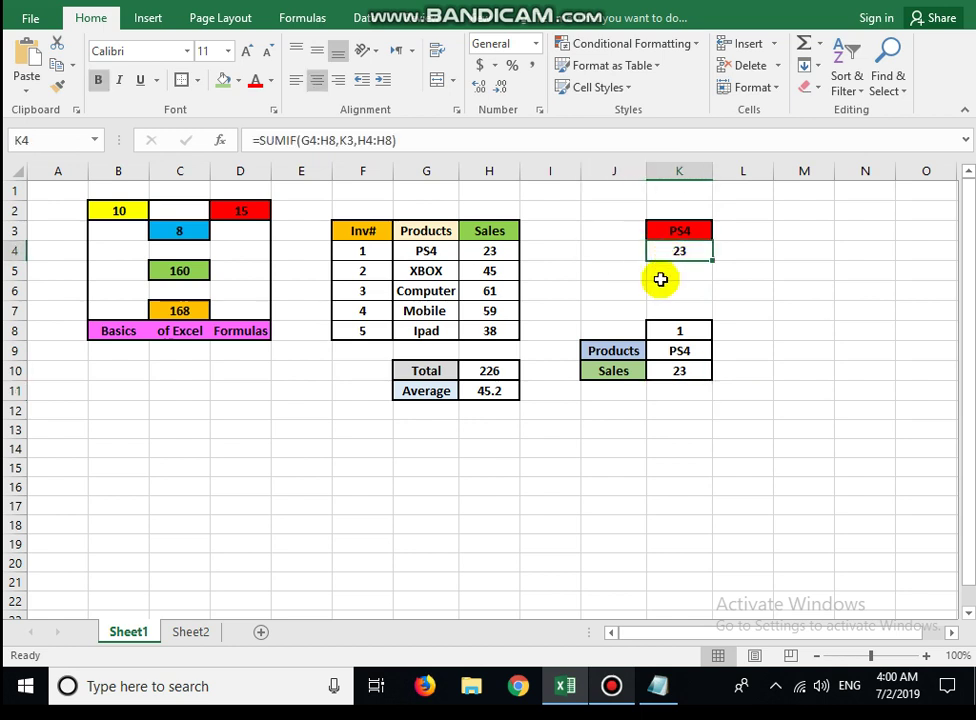
left_click(681, 331)
left_click(681, 370)
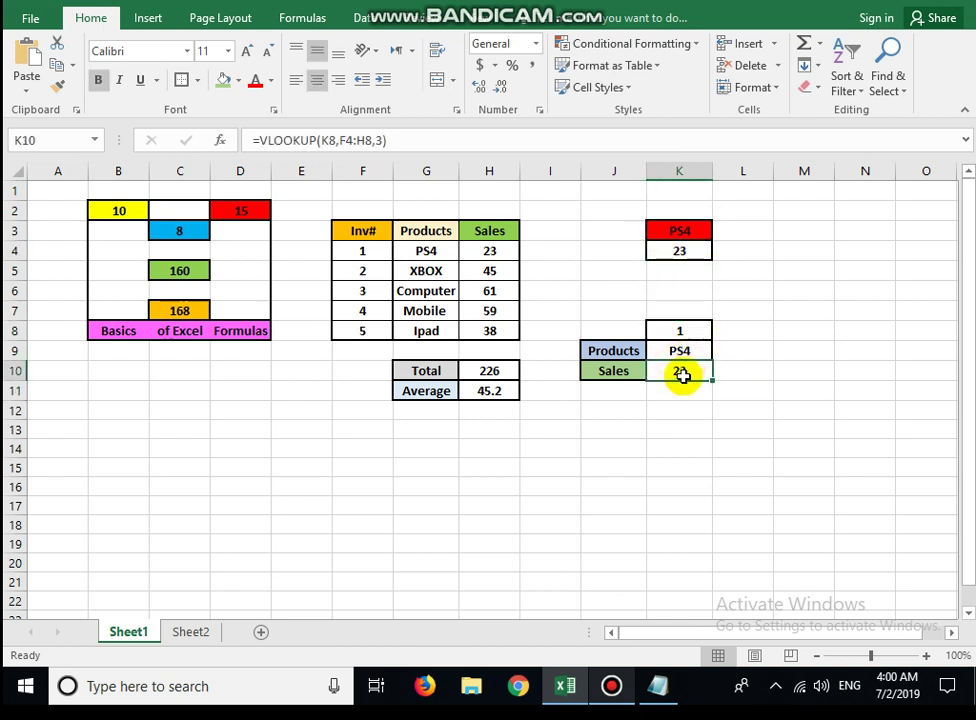
key("Return")
left_click(689, 374)
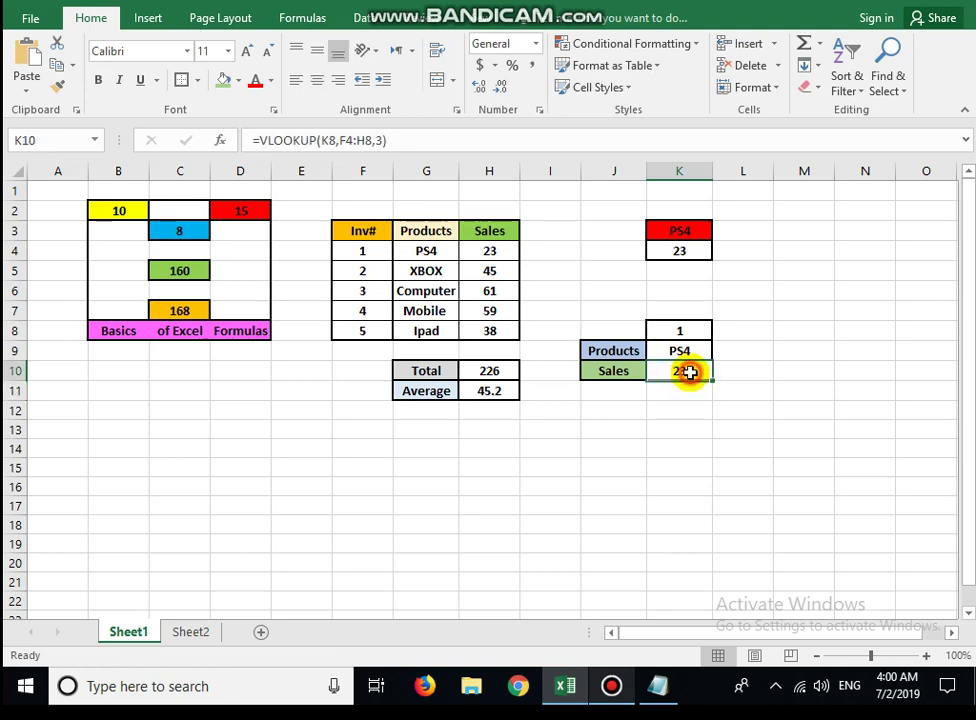
left_click(655, 686)
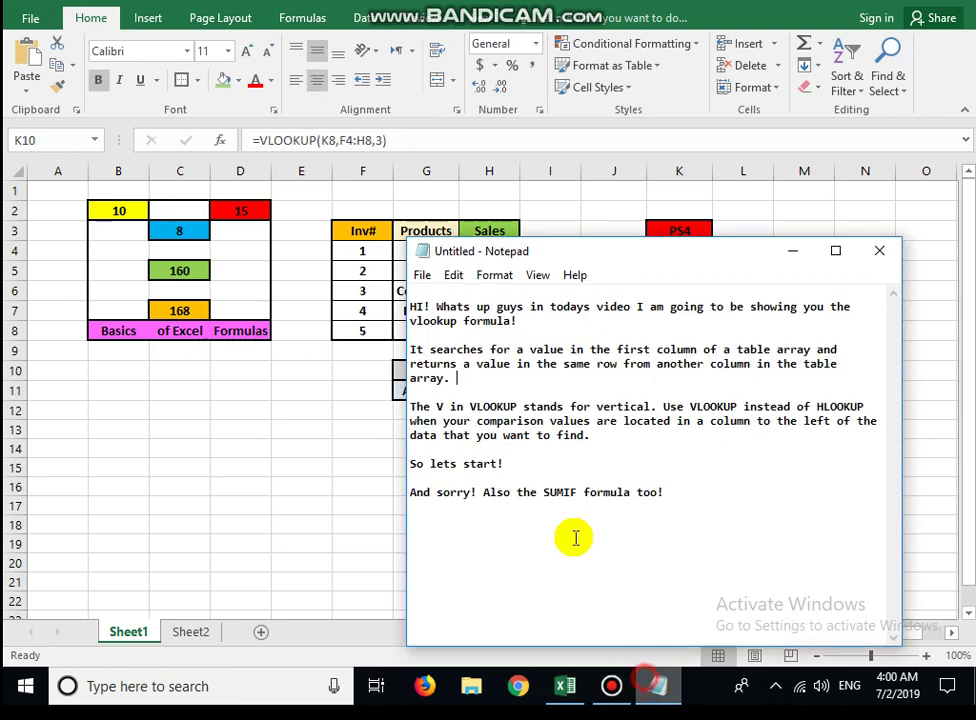
- Start a new line at the end of the notes and begin typing the closing sentence
left_click(673, 499)
key("Return")
type("So thats for")
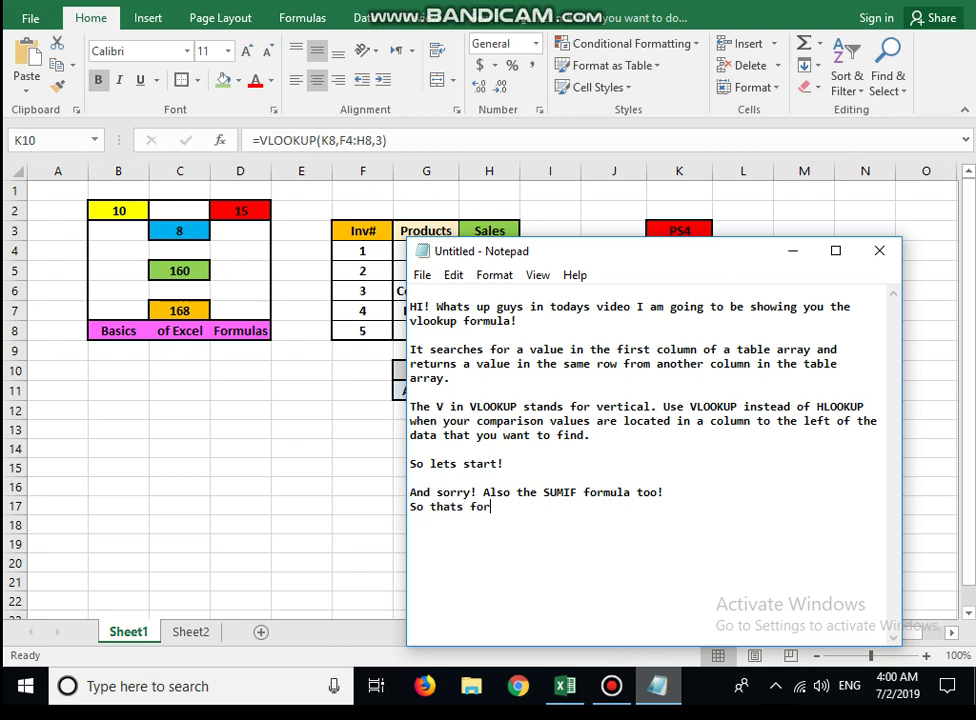
type("all todays voideo!")
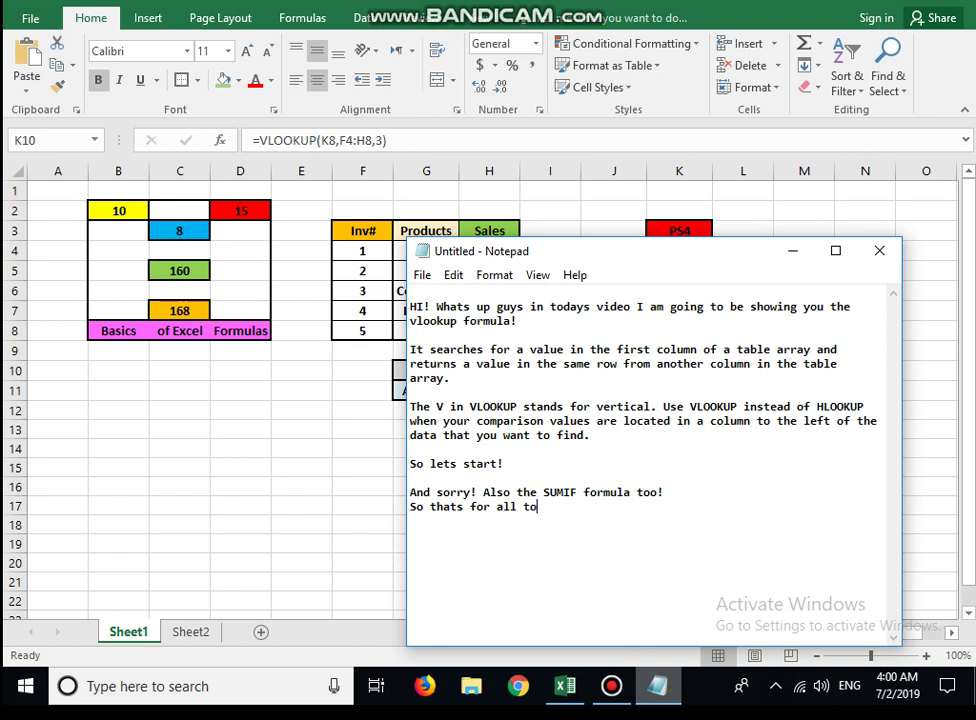